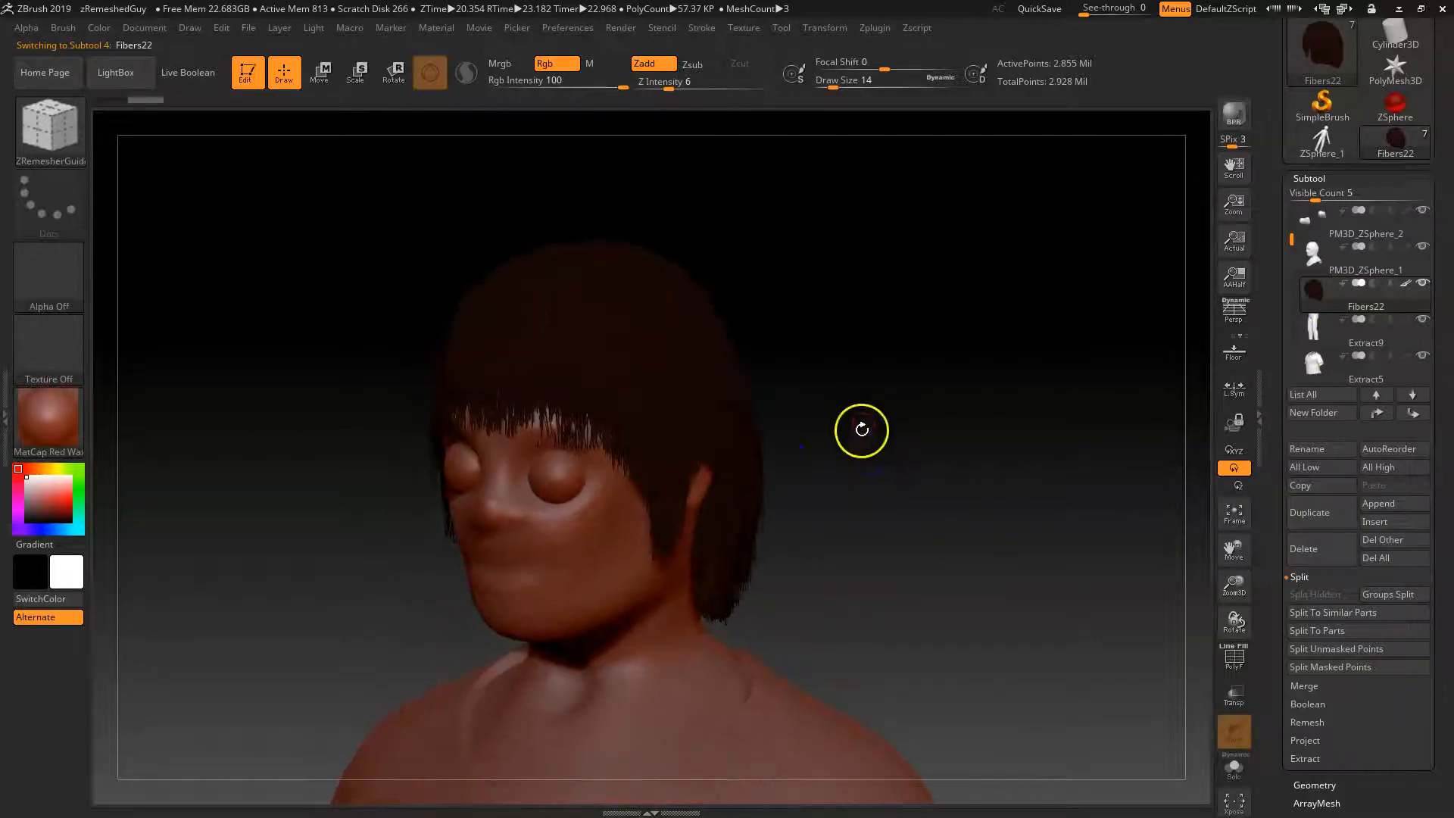
left_click(52, 130)
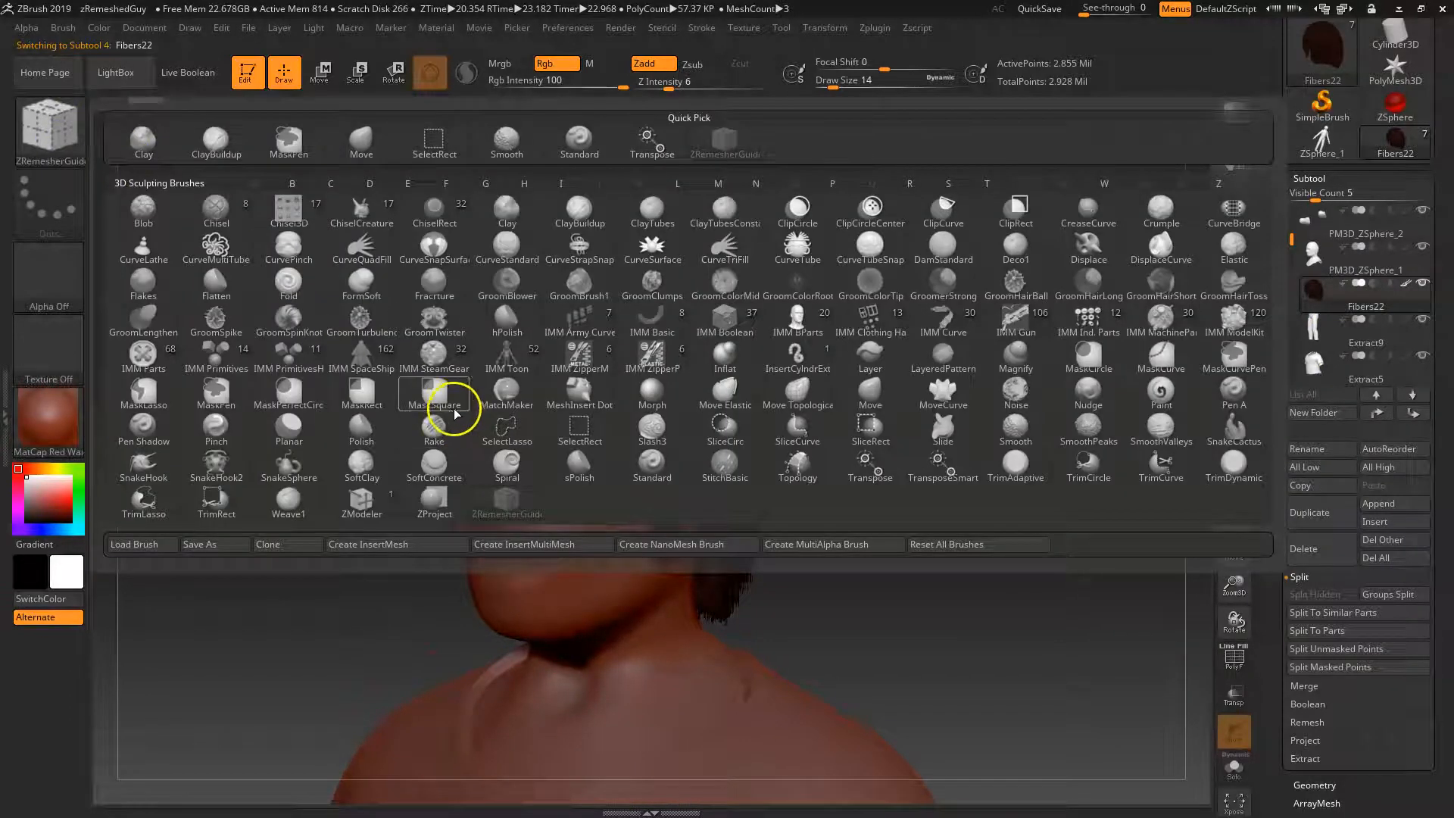
key("g")
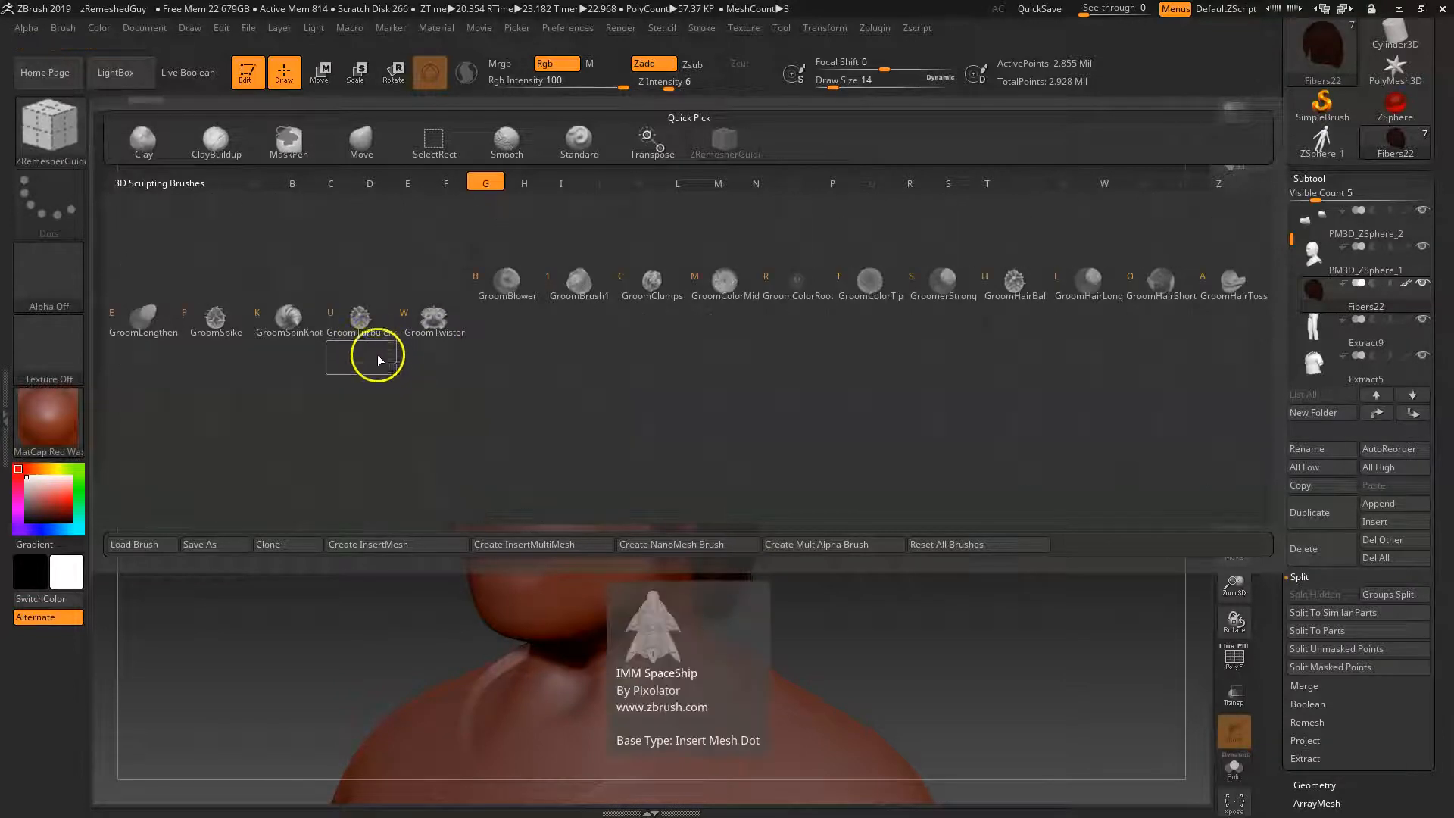
left_click(438, 382)
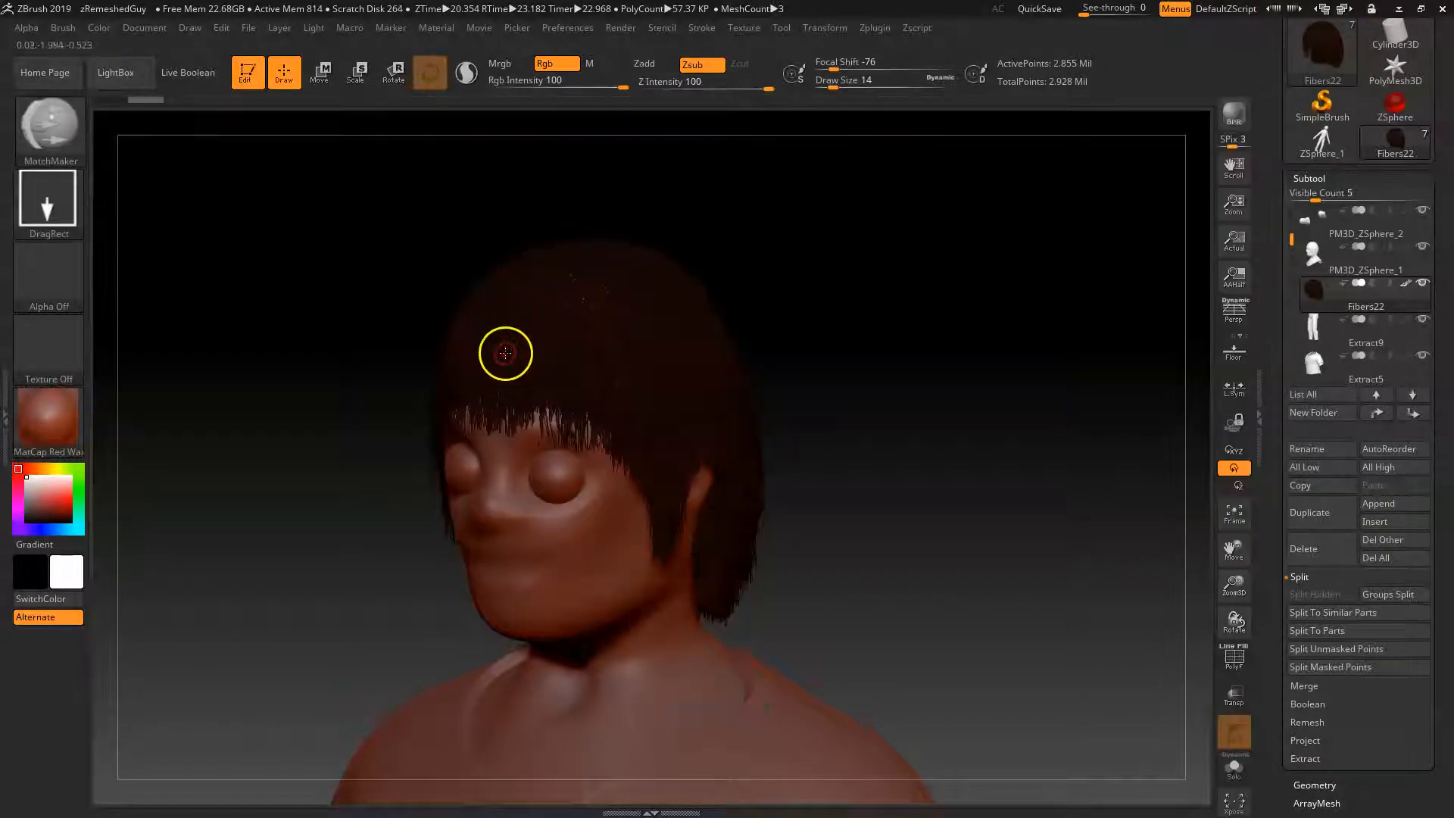
- Choose the GroomHairShort brush for the hair fibres and set its draw size to 87
key("b")
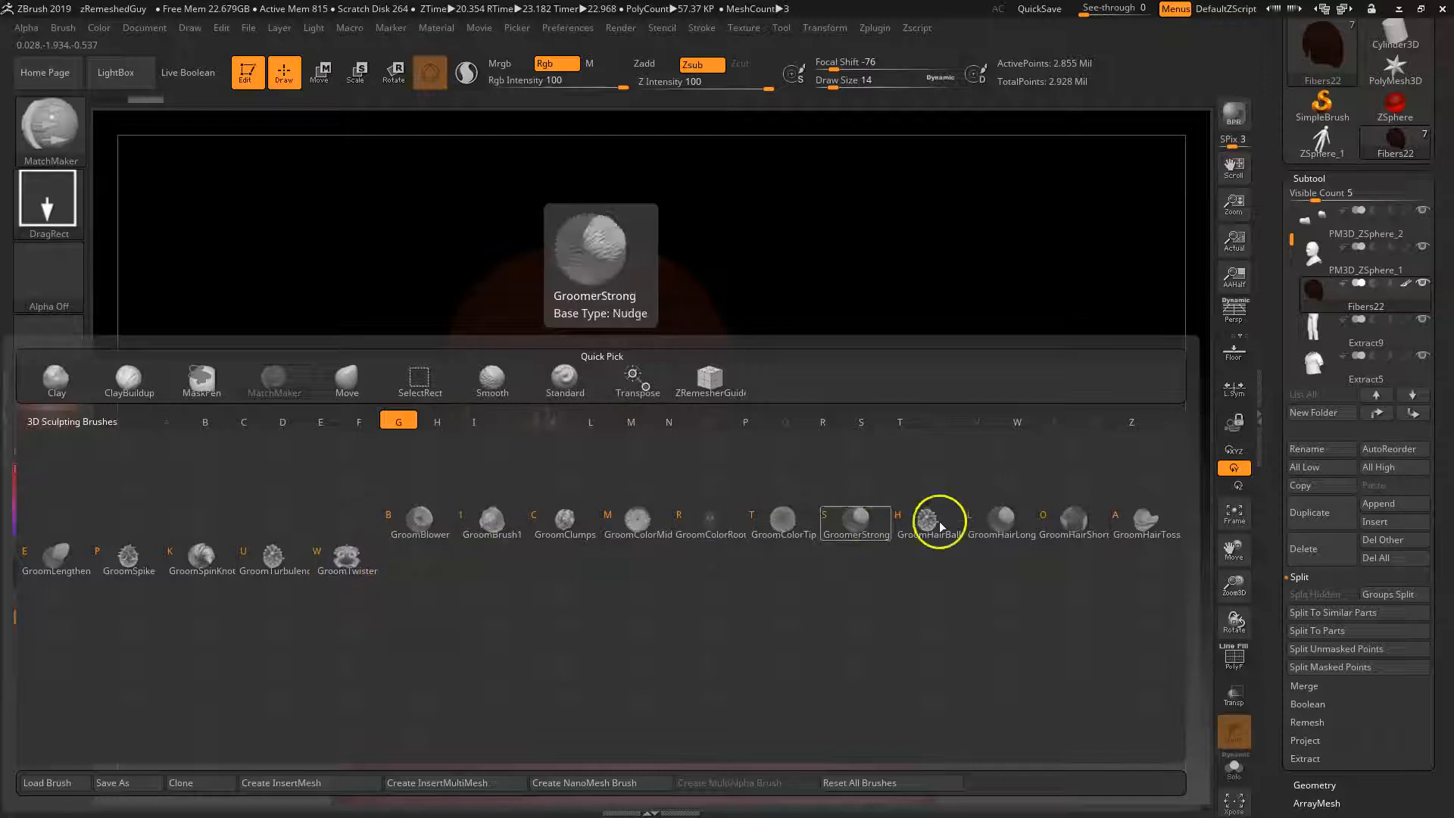
left_click(1119, 524)
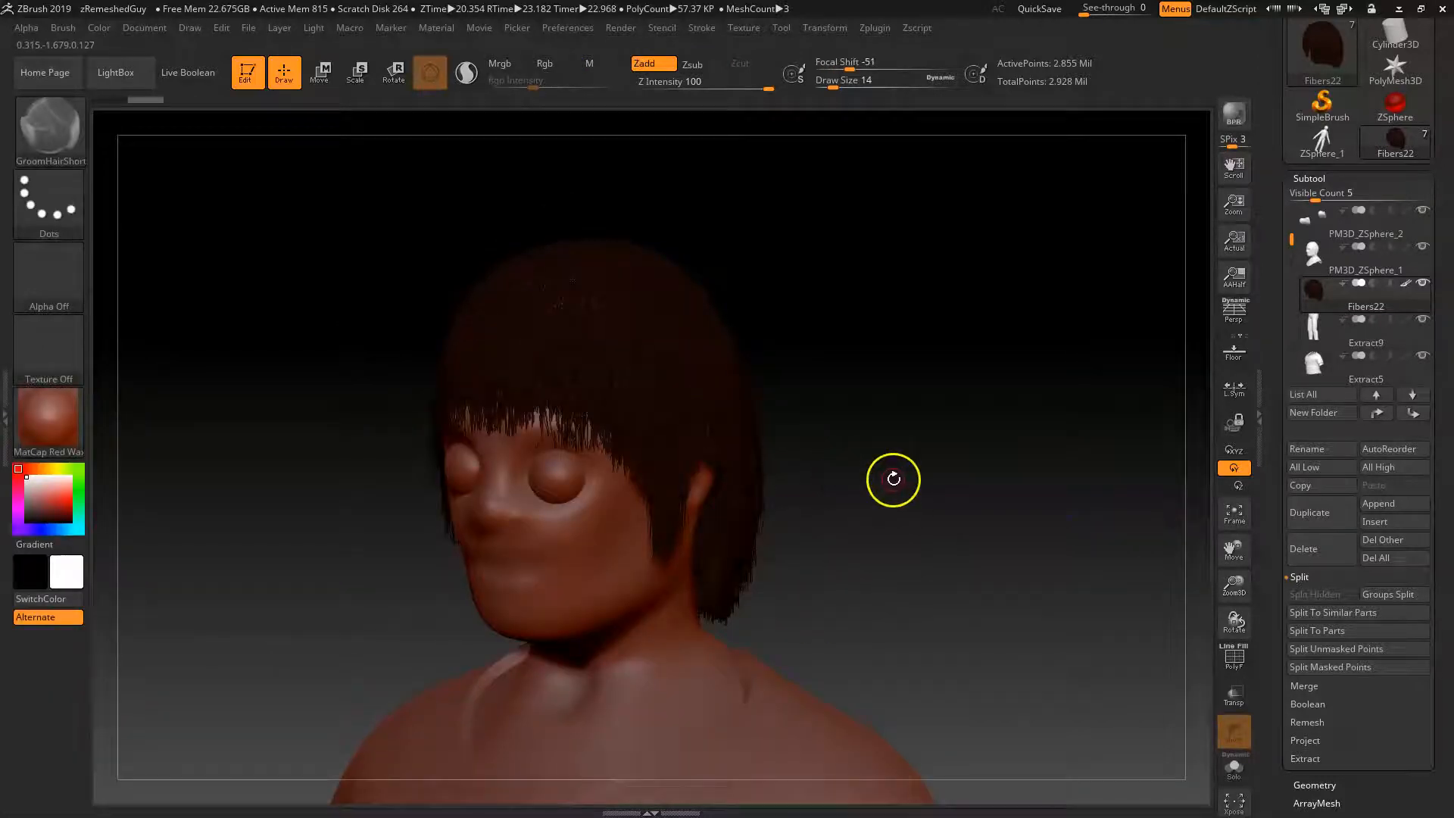
mouse_move(884, 521)
left_mouse_down()
mouse_move(818, 492)
mouse_move(612, 468)
left_mouse_up()
key("space")
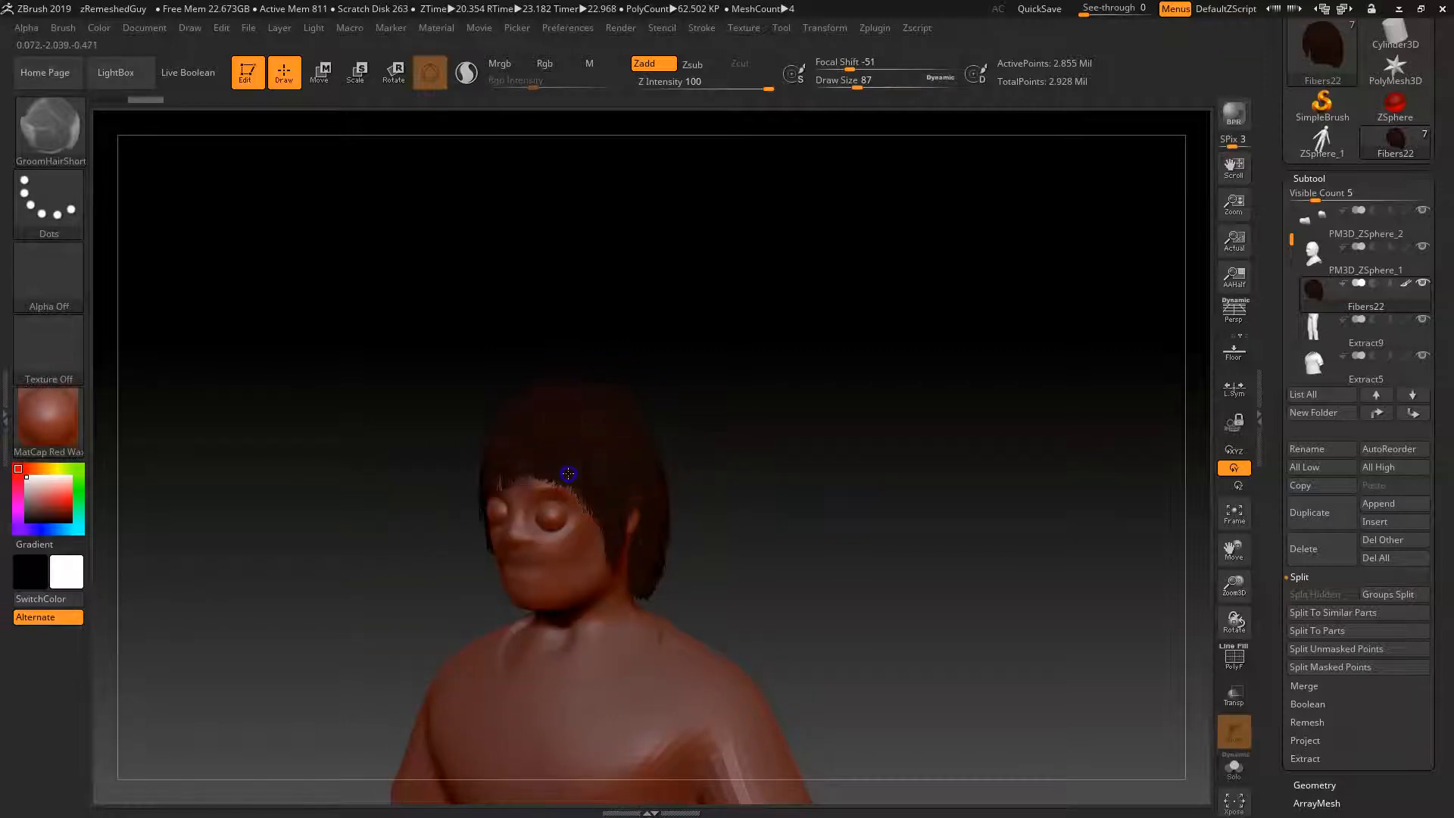
- Comb the hair fibres over the forehead, sides and back of the head with the GroomHairShort brush
left_click_drag(734, 507, 894, 534)
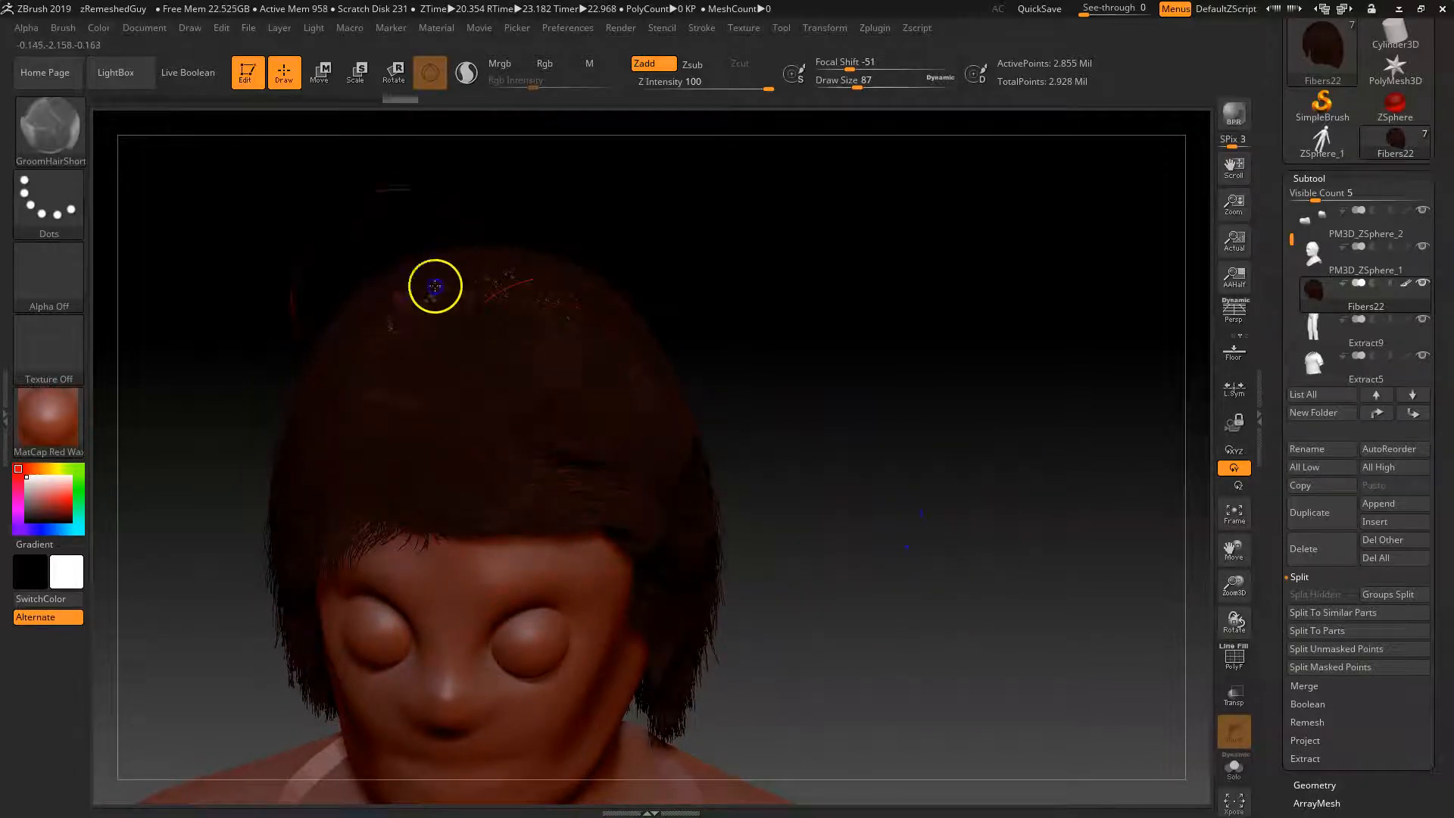
mouse_move(855, 545)
left_mouse_down()
mouse_move(863, 594)
mouse_move(891, 593)
mouse_move(879, 564)
left_mouse_up()
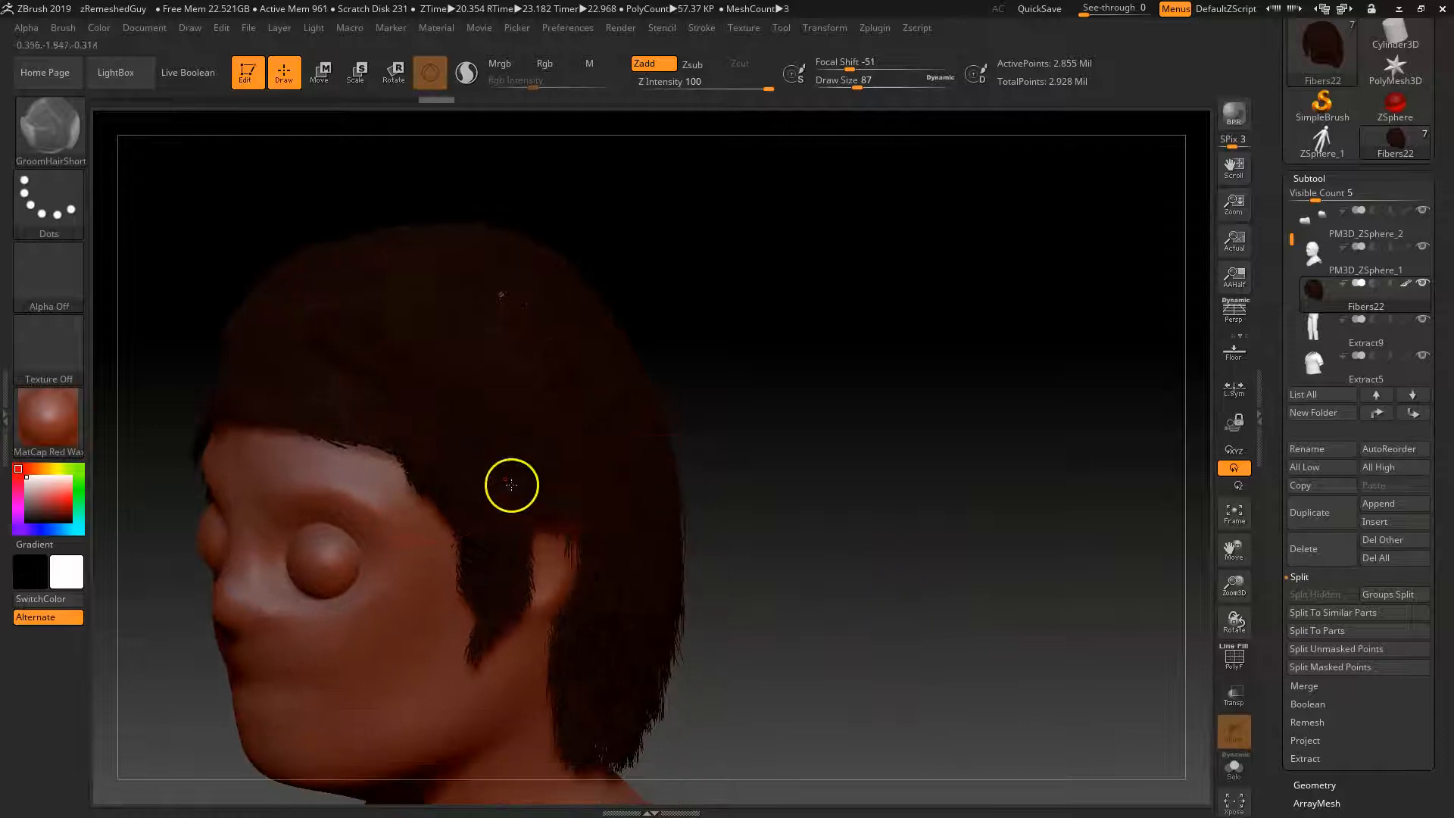
mouse_move(508, 495)
left_mouse_down()
mouse_move(470, 530)
mouse_move(700, 652)
left_mouse_up()
mouse_move(889, 615)
left_mouse_down()
mouse_move(866, 555)
mouse_move(828, 555)
mouse_move(583, 464)
mouse_move(584, 412)
mouse_move(661, 637)
left_mouse_up()
mouse_move(967, 530)
left_mouse_down()
mouse_move(915, 590)
mouse_move(848, 590)
left_mouse_up()
left_click_drag(676, 258, 795, 303)
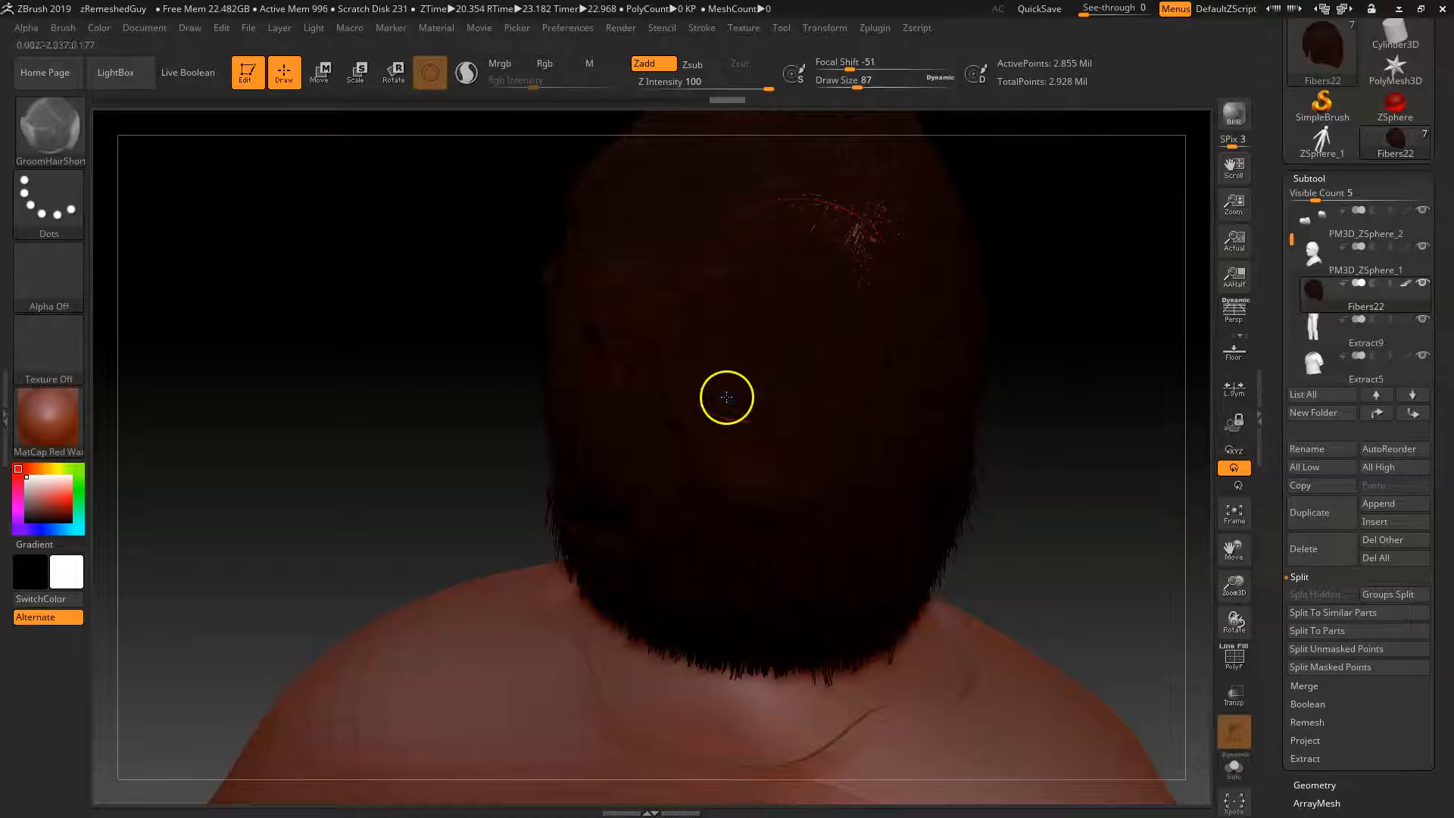
mouse_move(608, 623)
left_mouse_down()
mouse_move(1094, 552)
mouse_move(990, 542)
mouse_move(1162, 459)
mouse_move(984, 485)
left_mouse_up()
key("space")
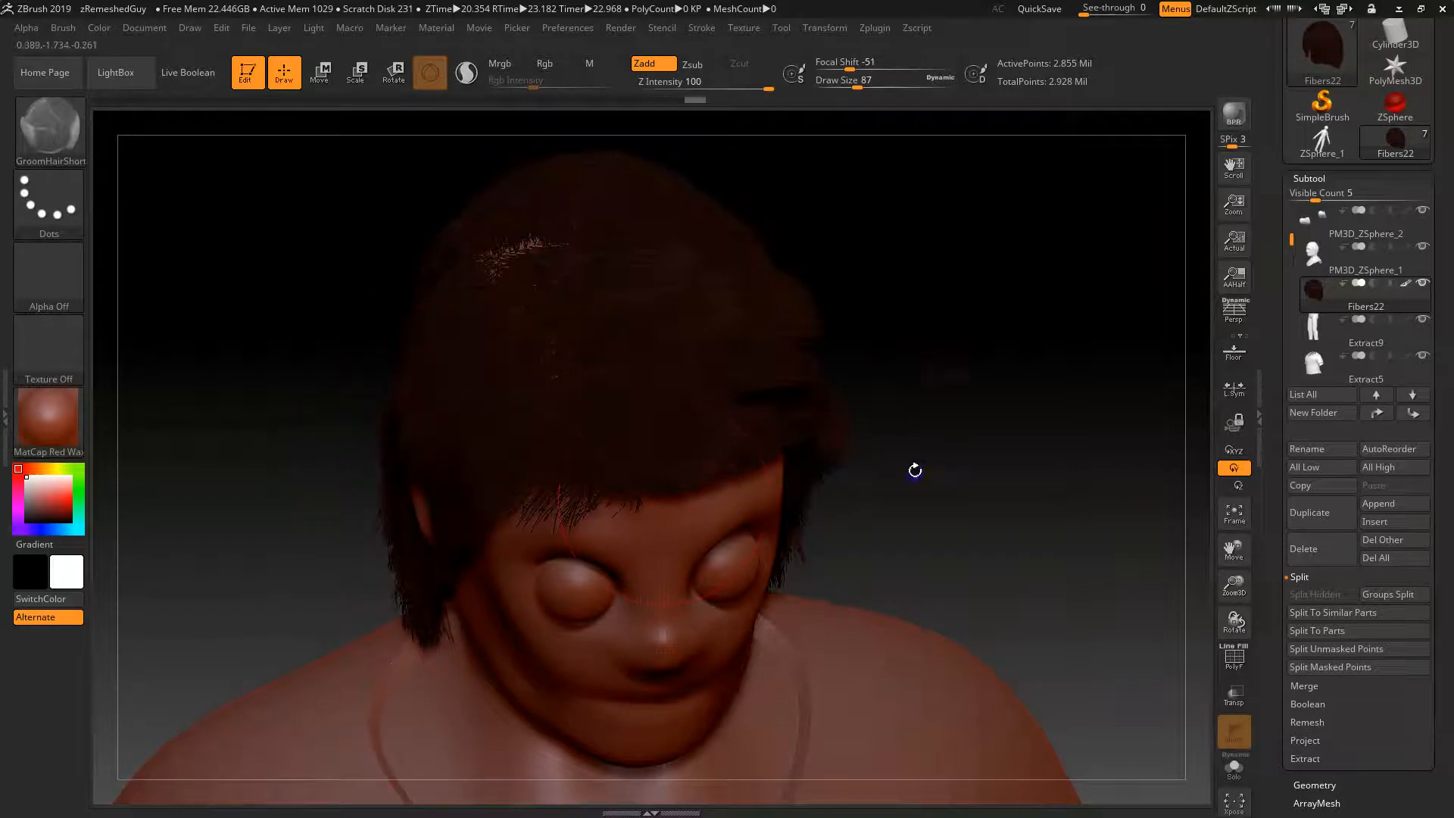
mouse_move(854, 451)
left_mouse_down("alt")
mouse_move(799, 415)
mouse_move(763, 428)
mouse_move(766, 406)
mouse_move(432, 399)
mouse_move(700, 394)
mouse_move(726, 431)
mouse_move(698, 425)
mouse_move(779, 458)
mouse_move(822, 439)
left_mouse_up("alt")
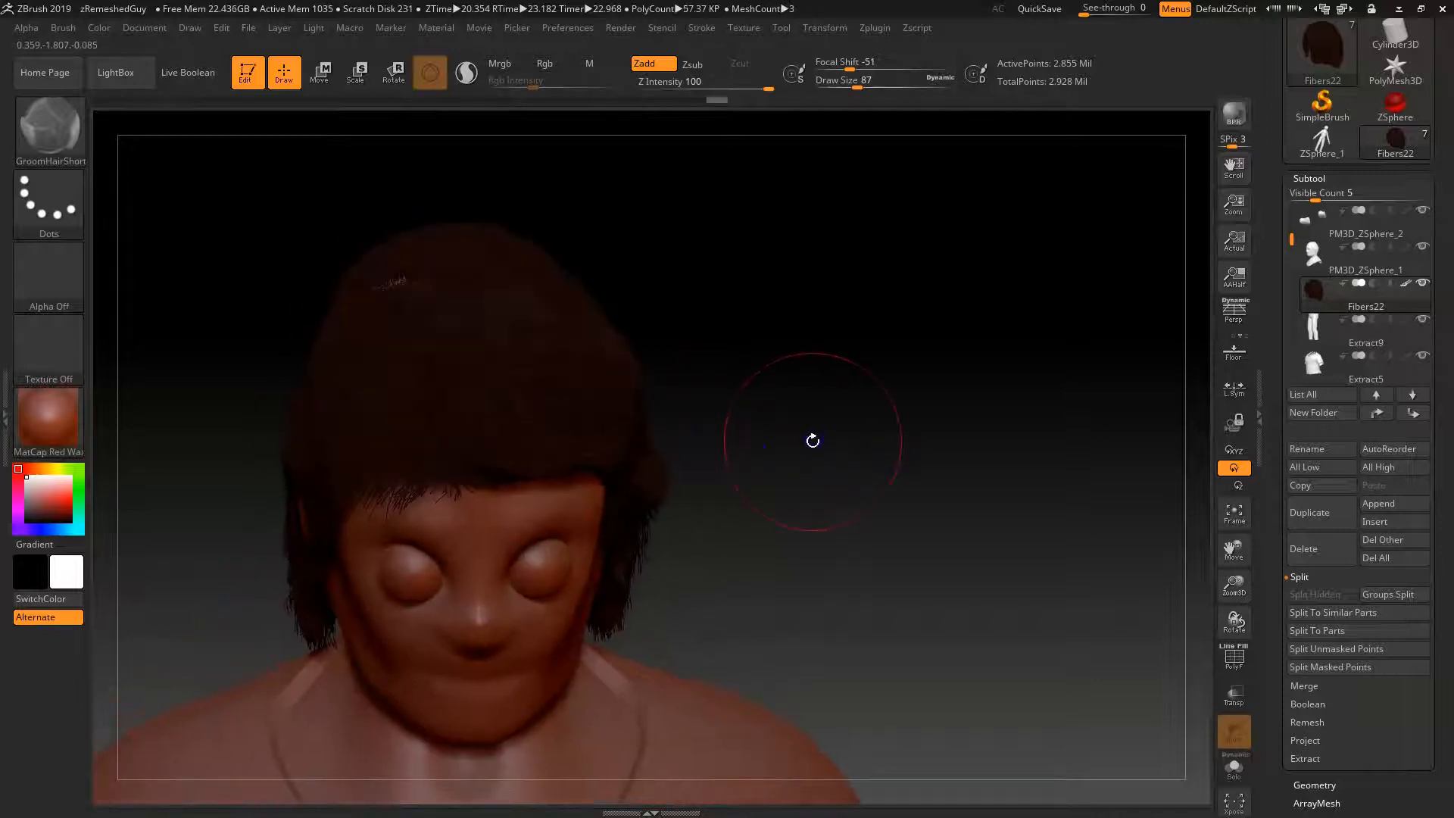
- Twist and reshape the hair on the crown and around the head with the GroomSpinKnot brush
key("b")
key("g")
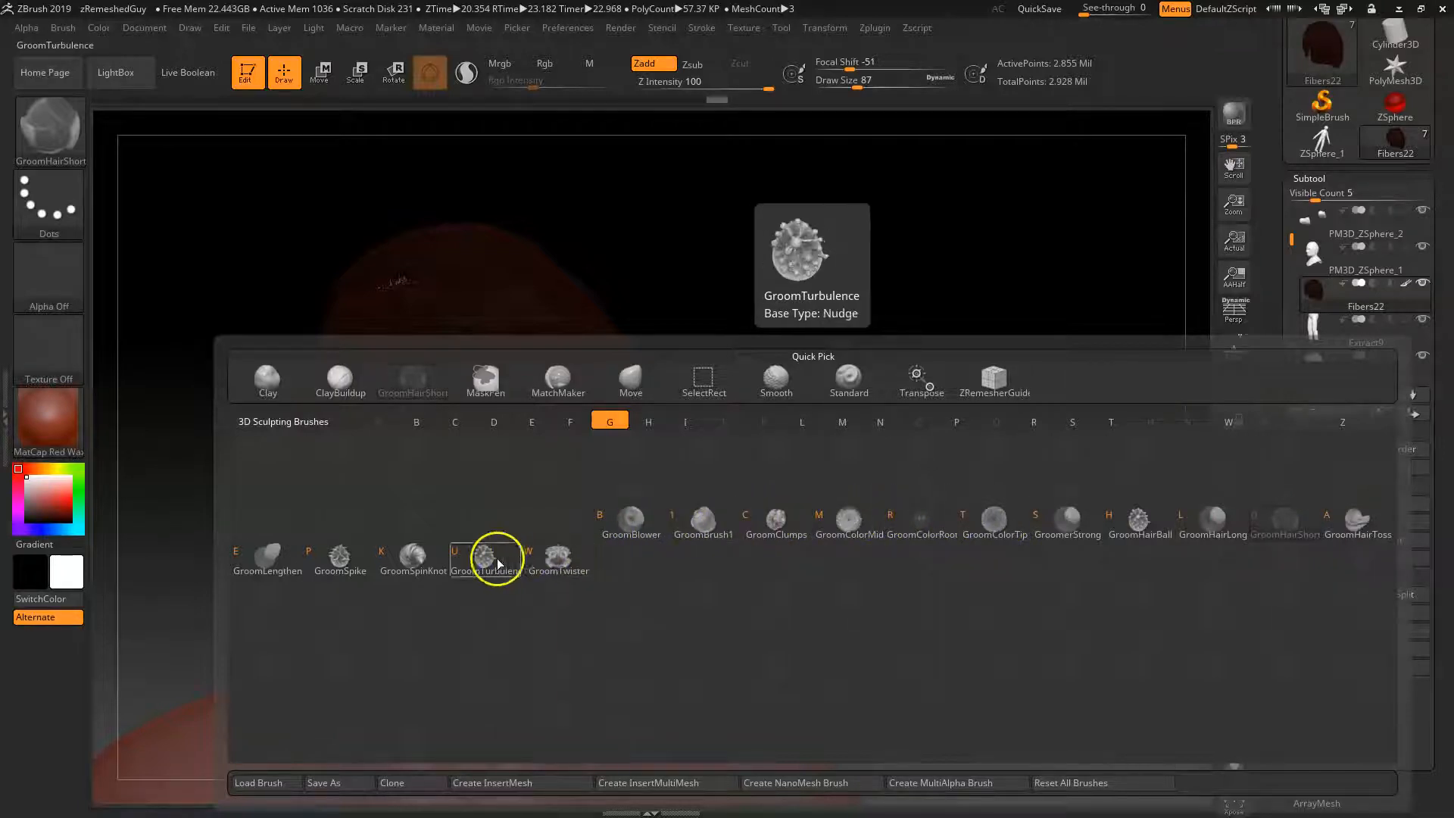
left_click(415, 555)
left_click_drag(854, 502, 869, 519)
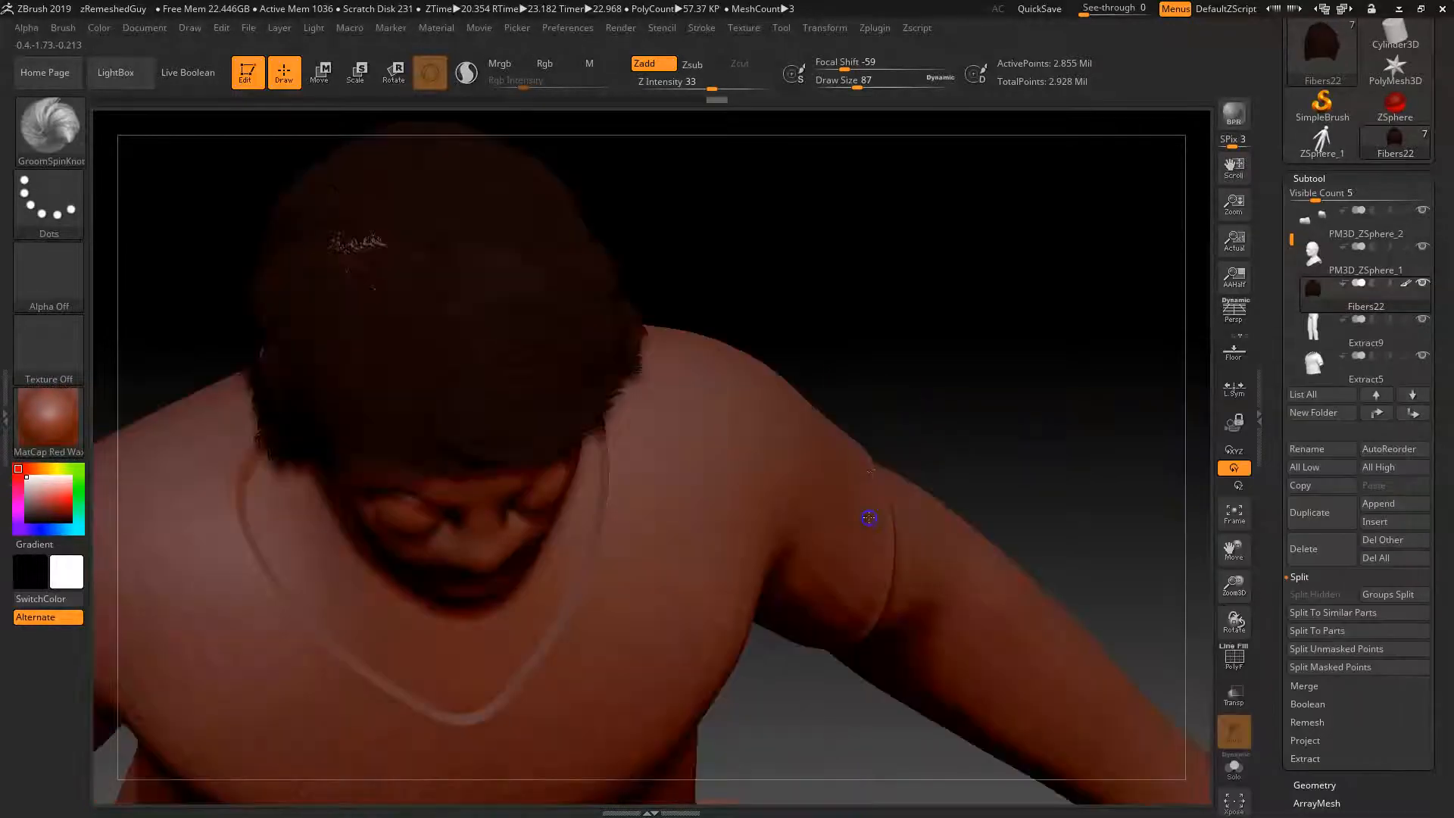
left_click_drag(921, 337, 889, 473, "alt")
left_click_drag(903, 549, 660, 360)
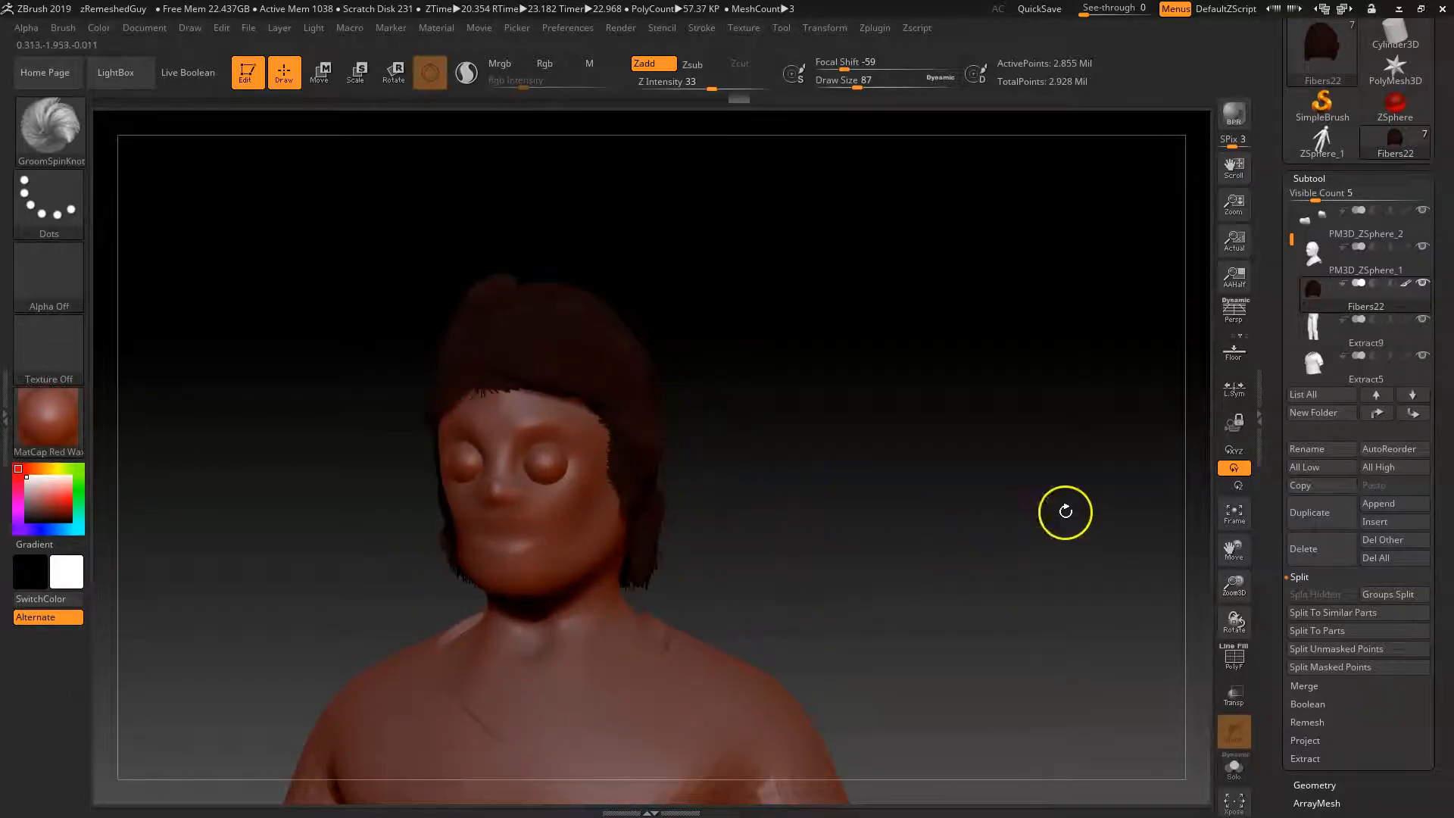
mouse_move(842, 528)
left_mouse_down()
mouse_move(826, 550)
mouse_move(714, 487)
left_mouse_up()
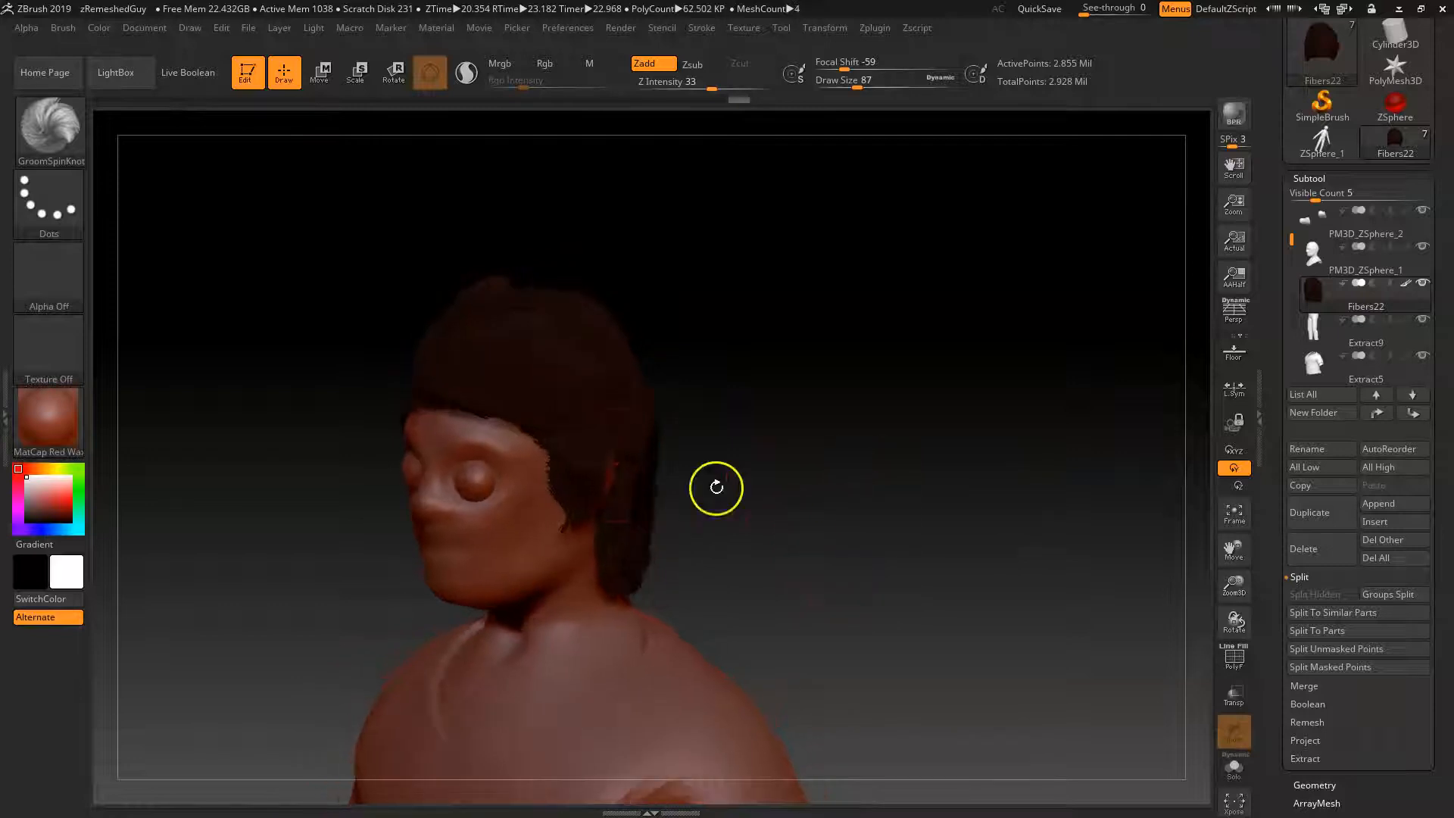
- Lengthen the hair at the back of the neck with the GroomLengthen brush at Z Intensity 42
key("b")
key("g")
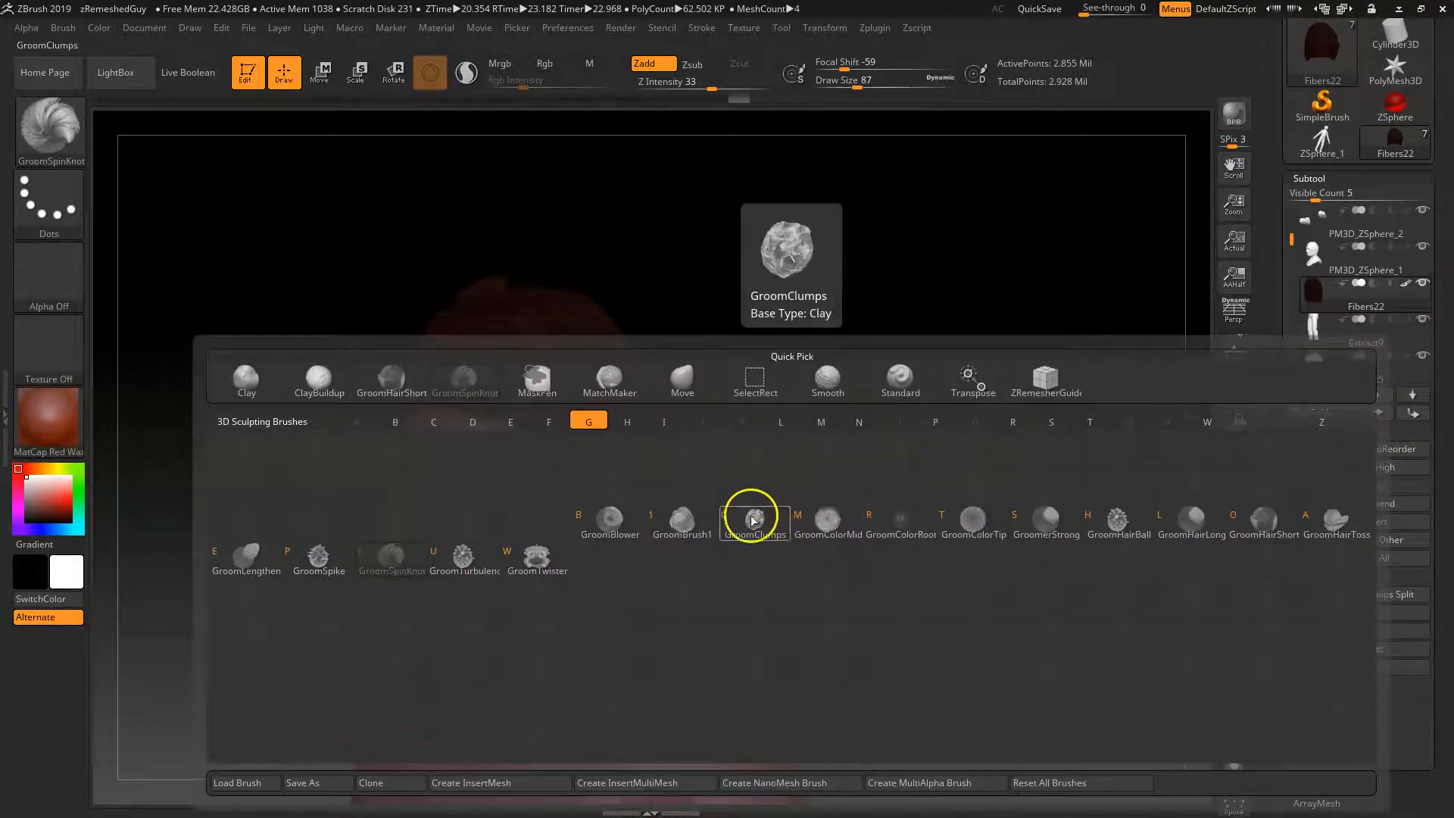
left_click(396, 623)
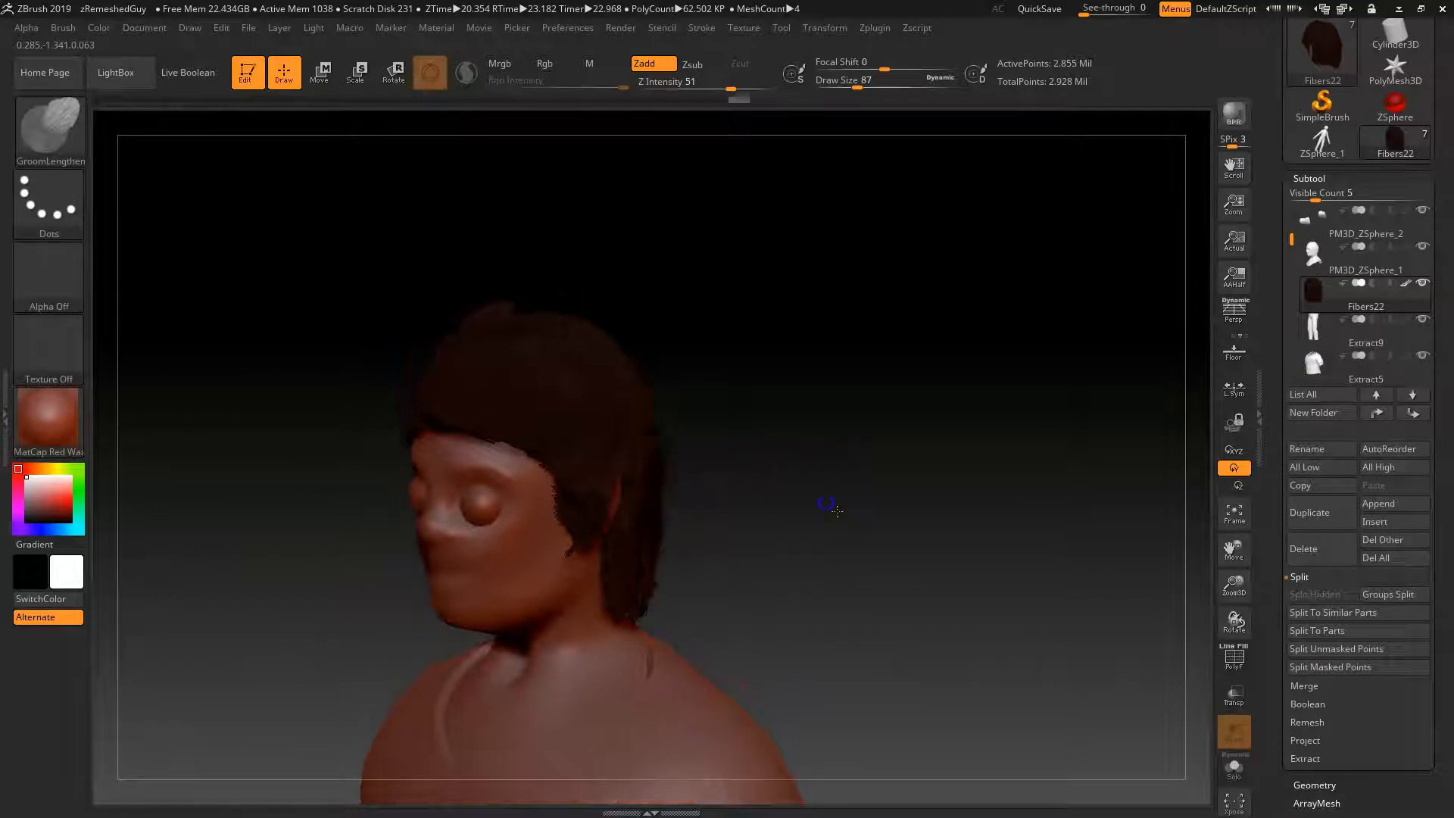
key("space")
mouse_move(691, 610)
left_mouse_down()
mouse_move(666, 613)
mouse_move(698, 573)
mouse_move(609, 592)
mouse_move(662, 602)
left_mouse_up()
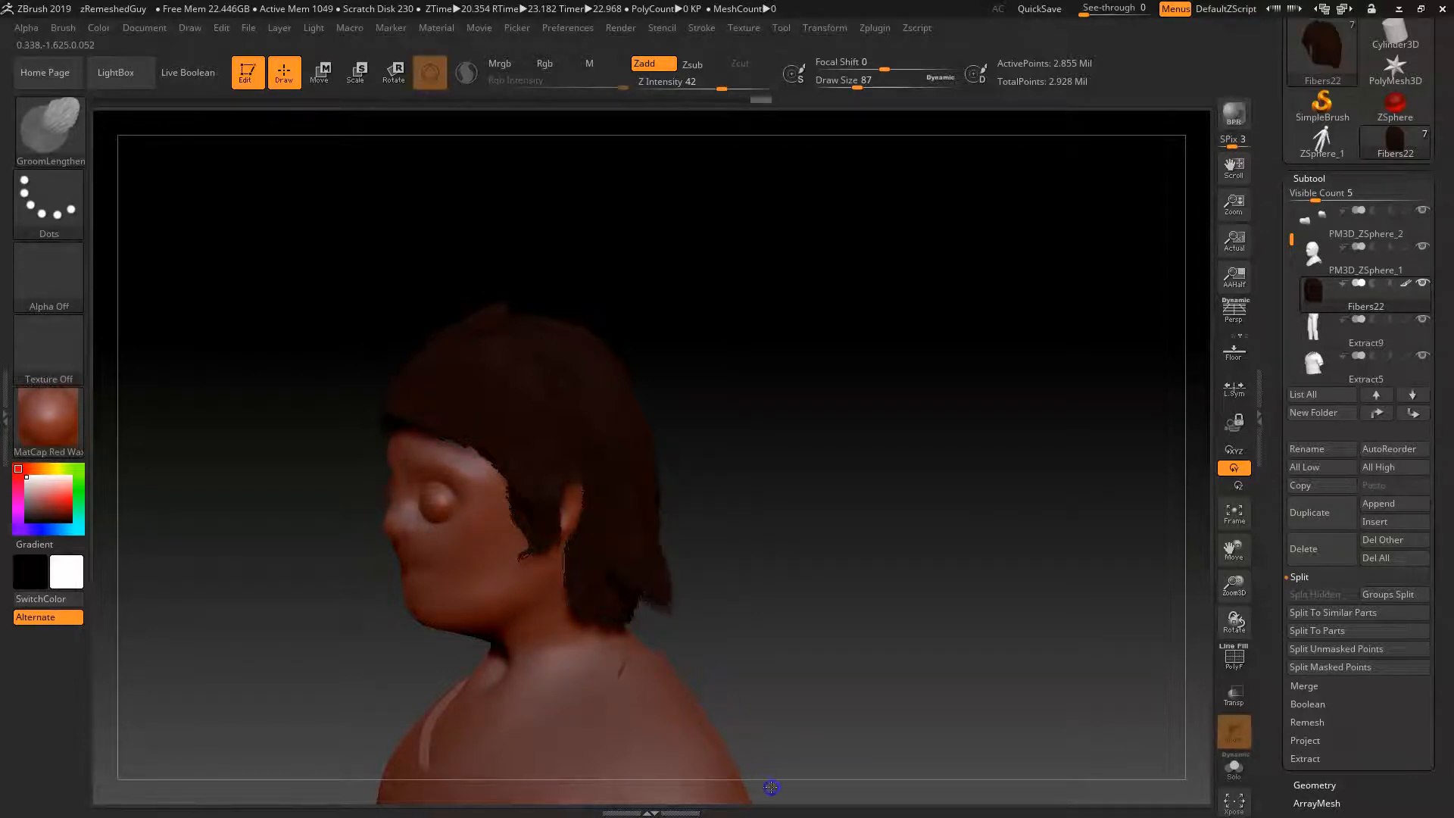
mouse_move(795, 725)
left_mouse_down()
mouse_move(837, 626)
mouse_move(784, 642)
mouse_move(665, 564)
left_mouse_up()
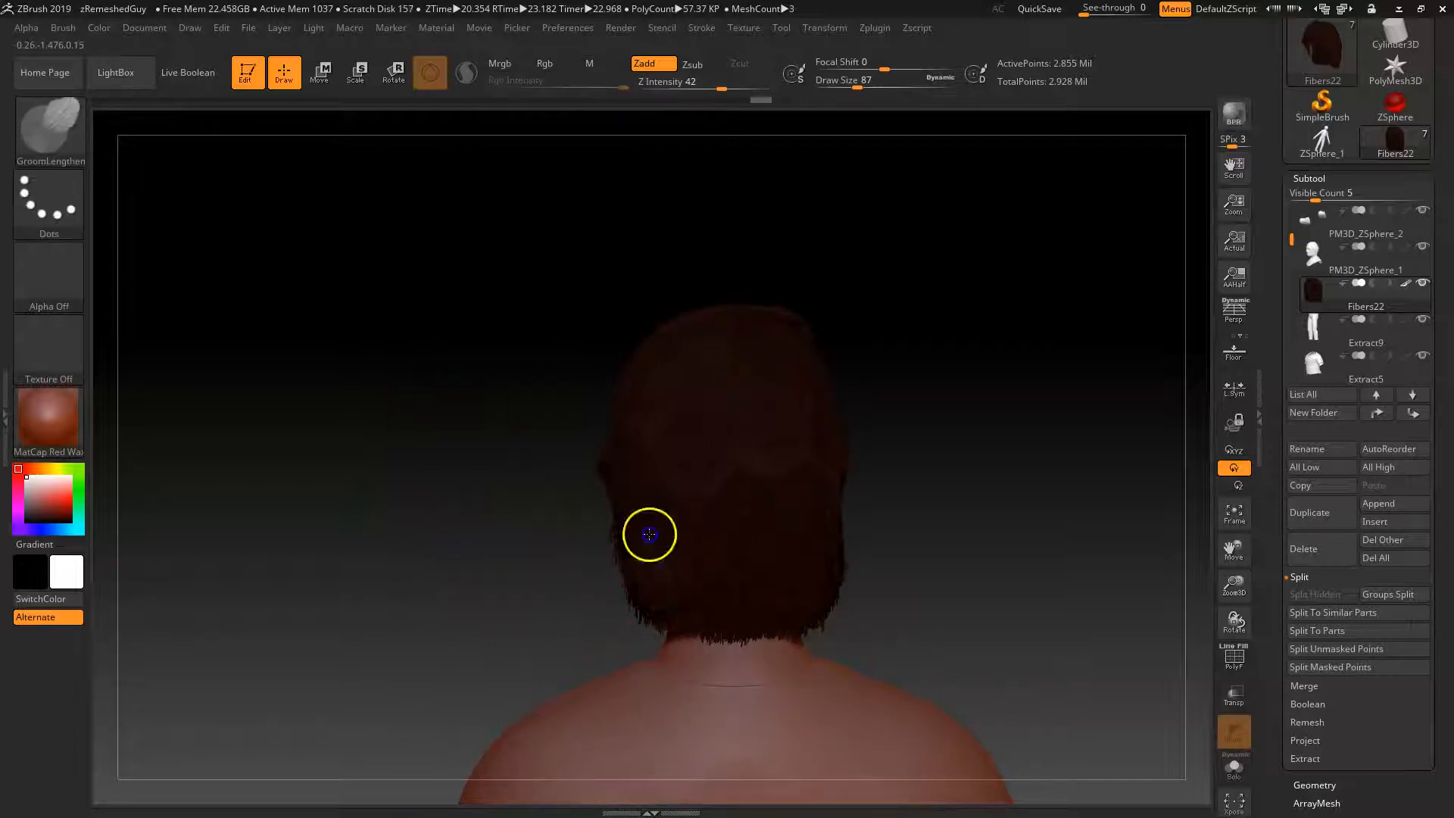
- Undo the last hair-lengthening stroke and check the hairstyle from the side and front
left_click_drag(951, 552, 1023, 528)
key("ctrl+z")
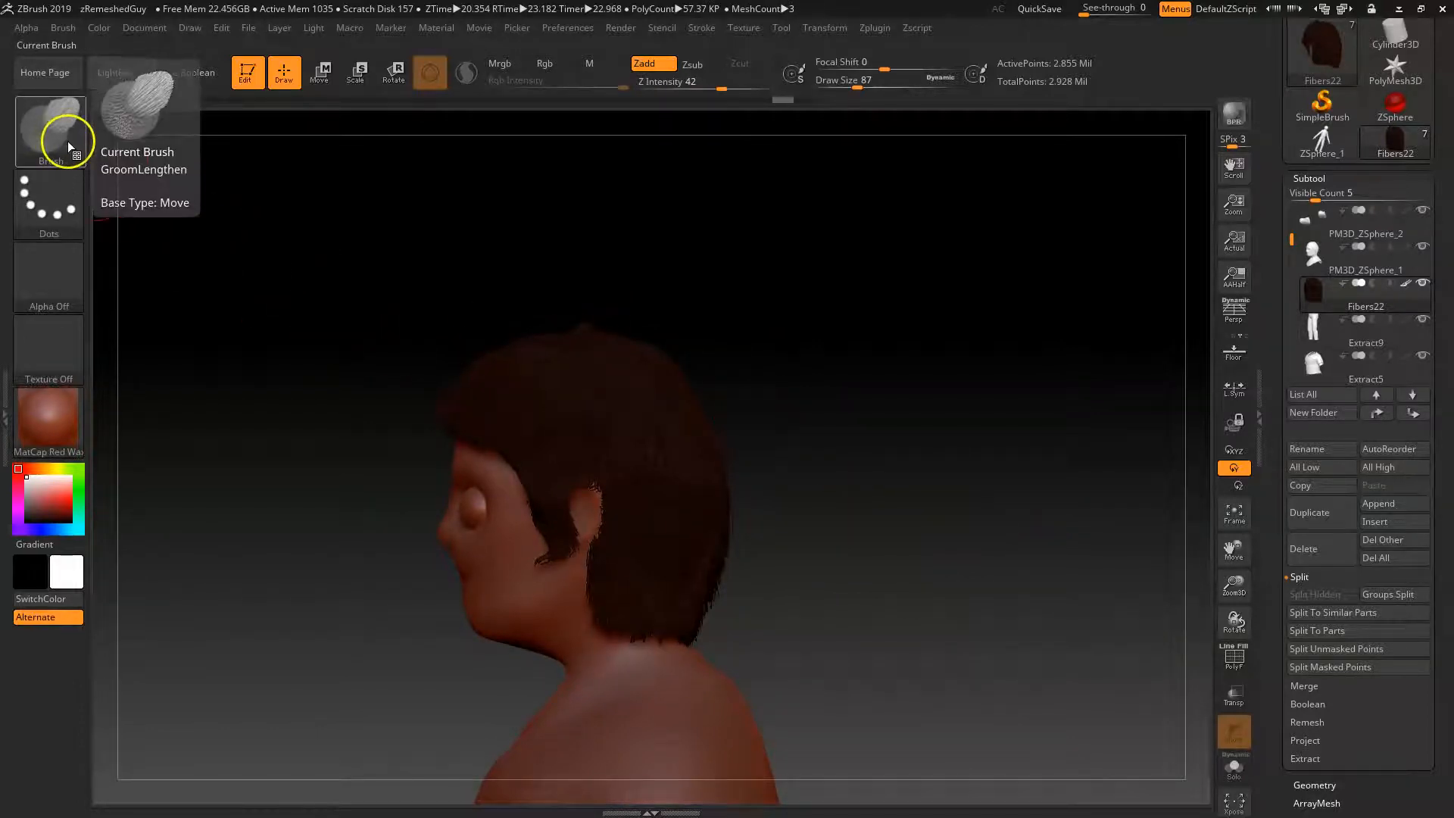
left_click_drag(980, 555, 923, 541)
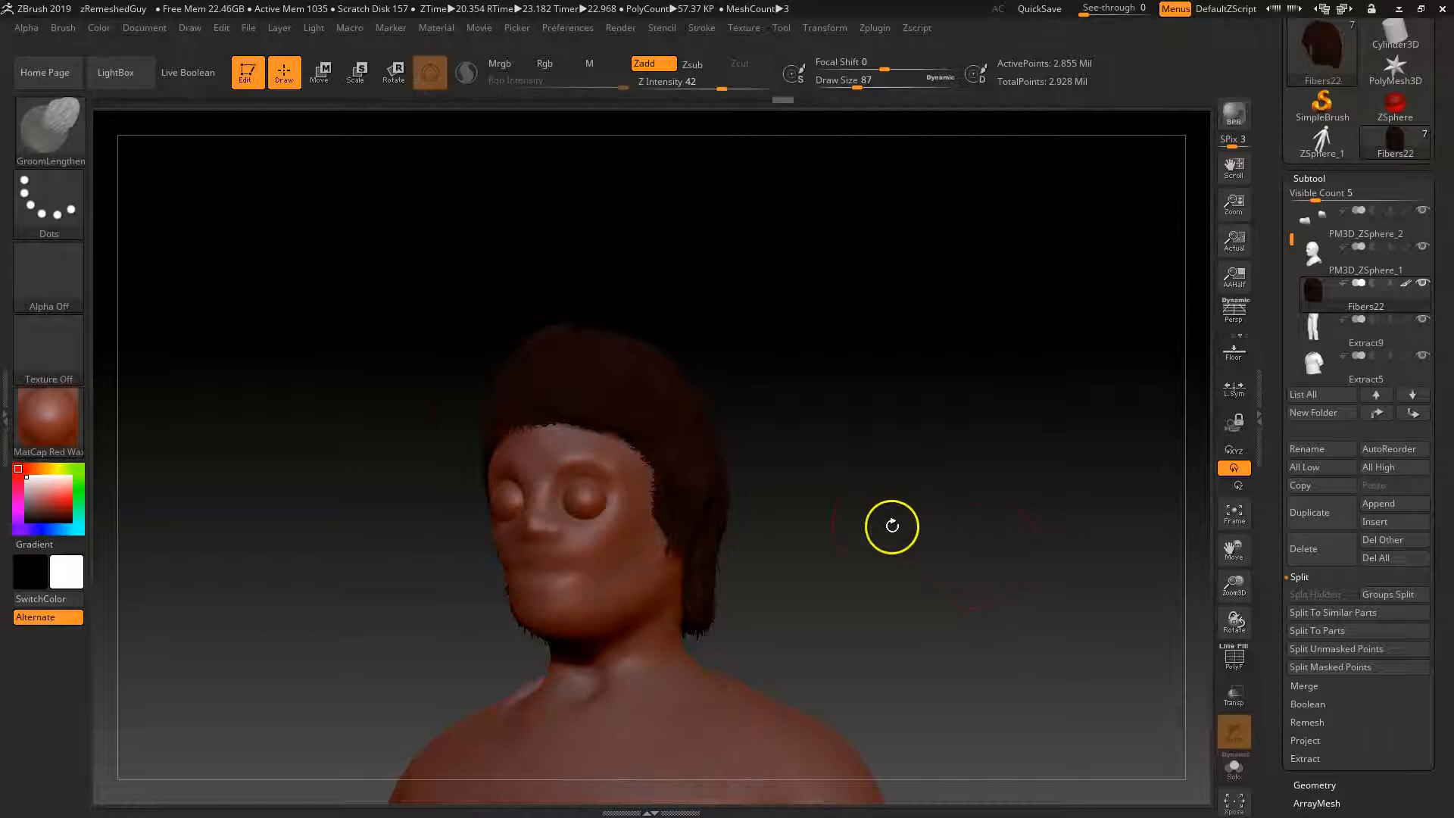
left_click_drag(881, 475, 905, 469)
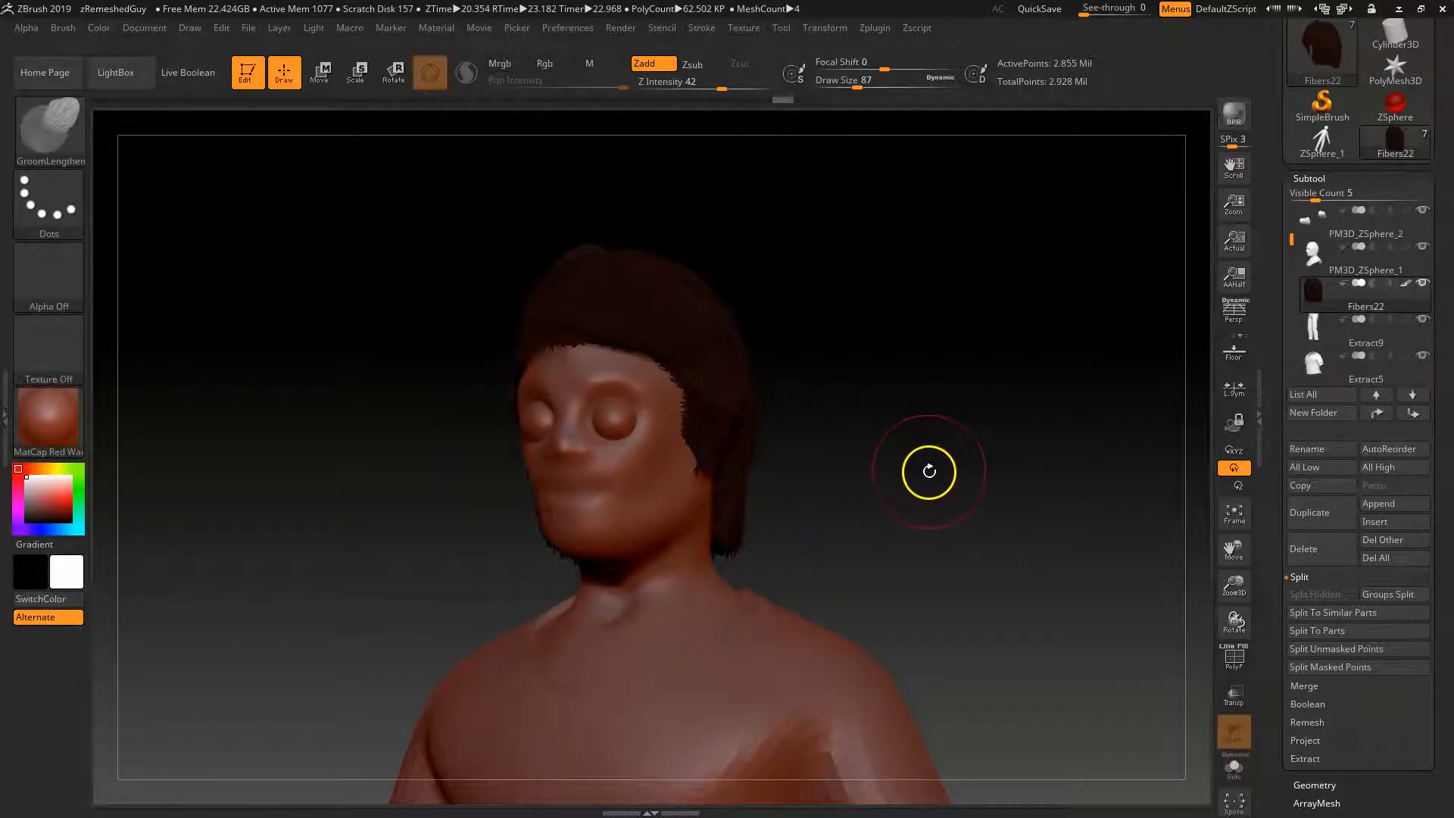
left_click_drag(894, 374, 908, 328)
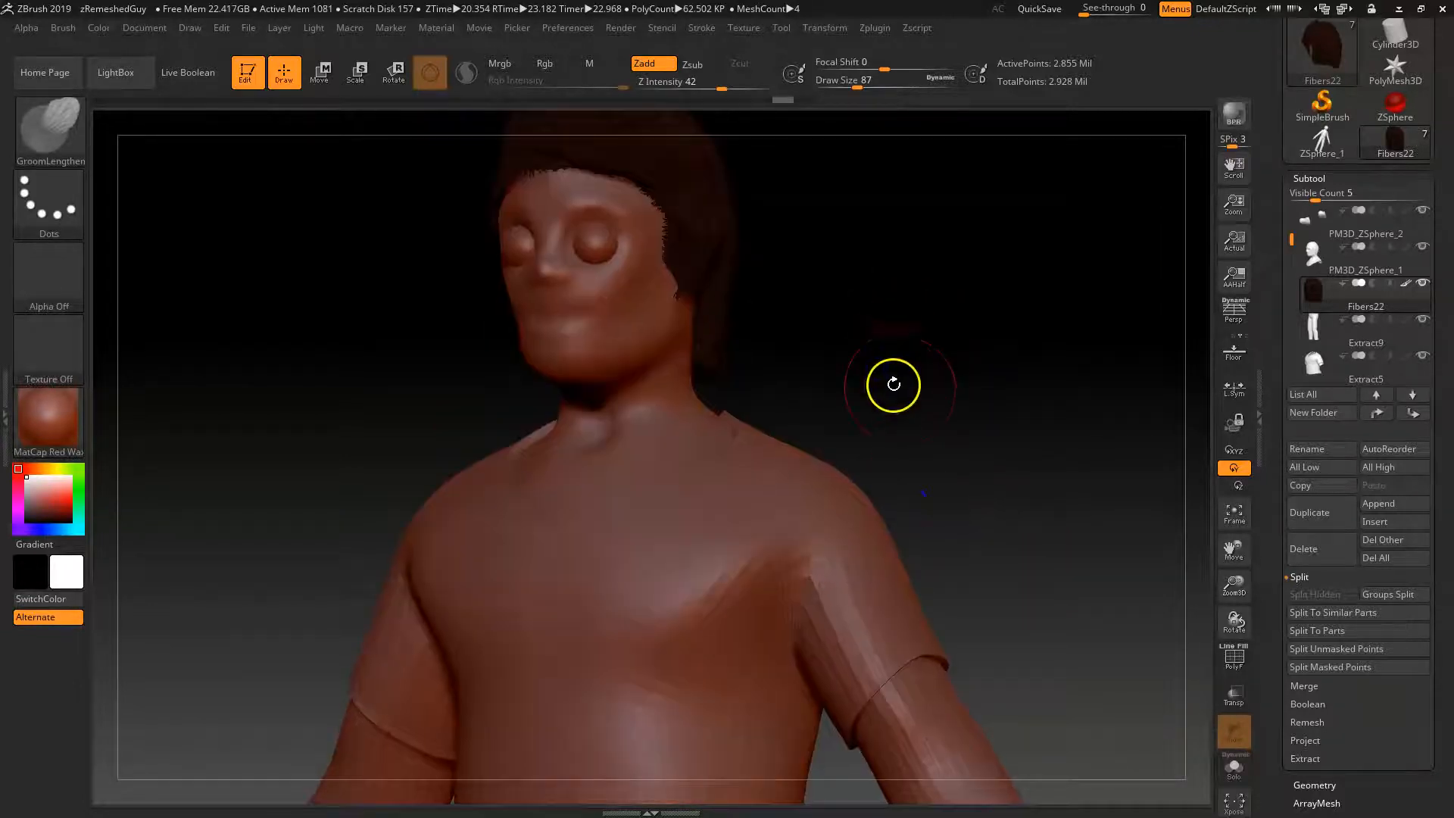
- Make the T-shirt subtool Extract5 active and choose the Standard brush with a draw size of 74
left_click(1322, 379)
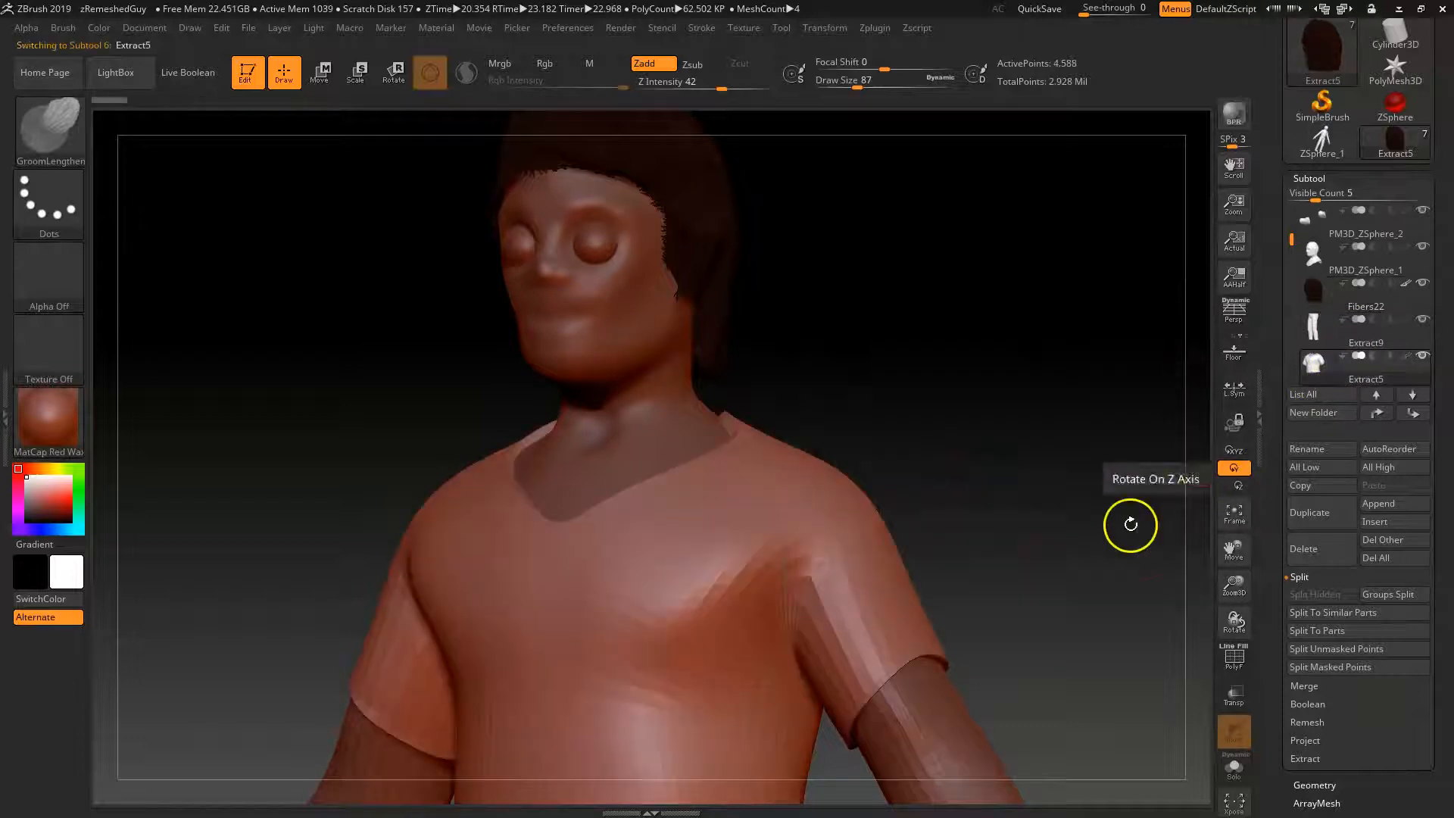
mouse_move(941, 379)
left_mouse_down()
mouse_move(969, 431)
mouse_move(941, 348)
left_mouse_up()
key("b")
key("s")
key("t")
key("space")
left_click_drag(752, 416, 741, 419)
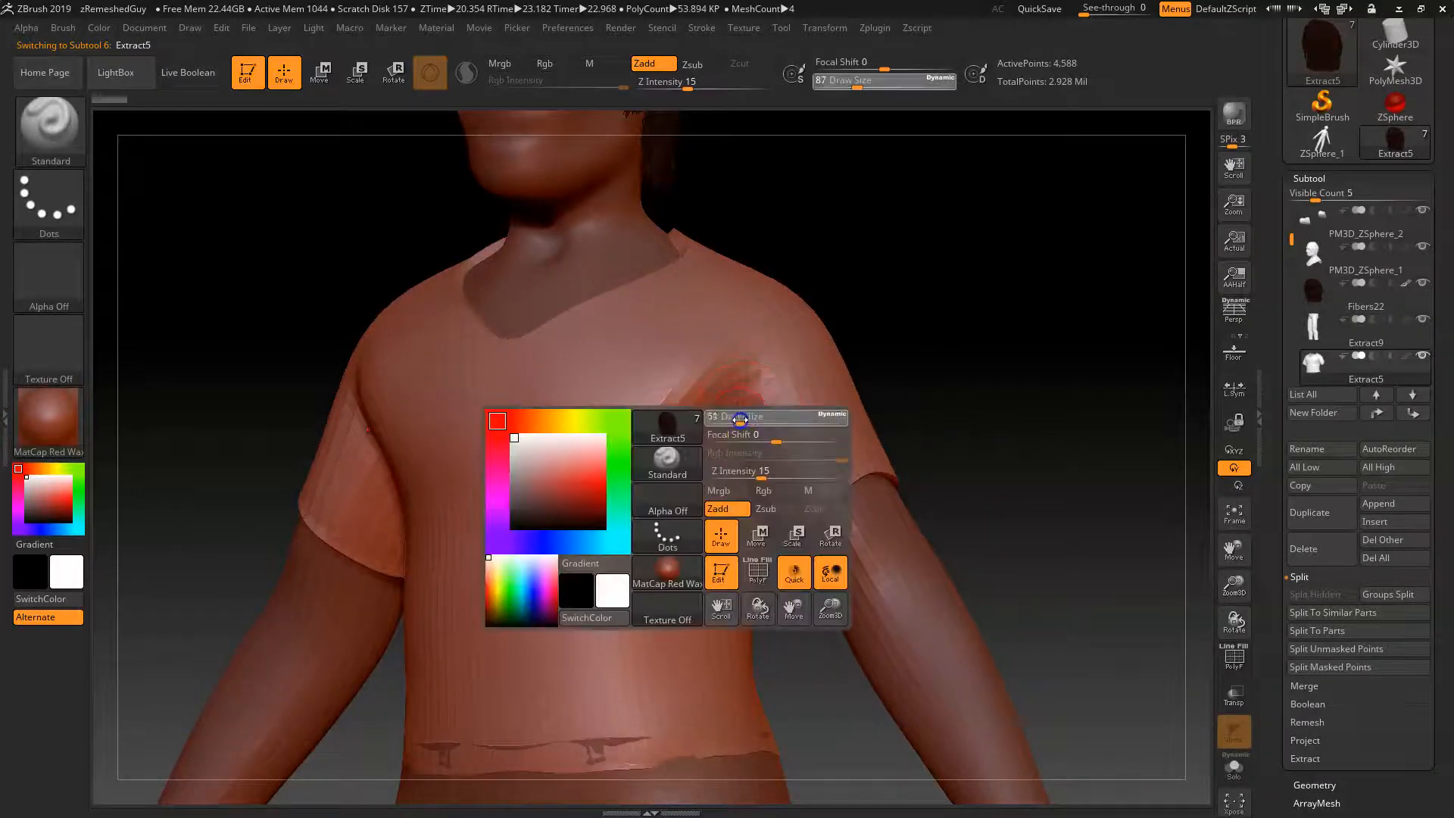
left_click_drag(966, 402, 943, 428)
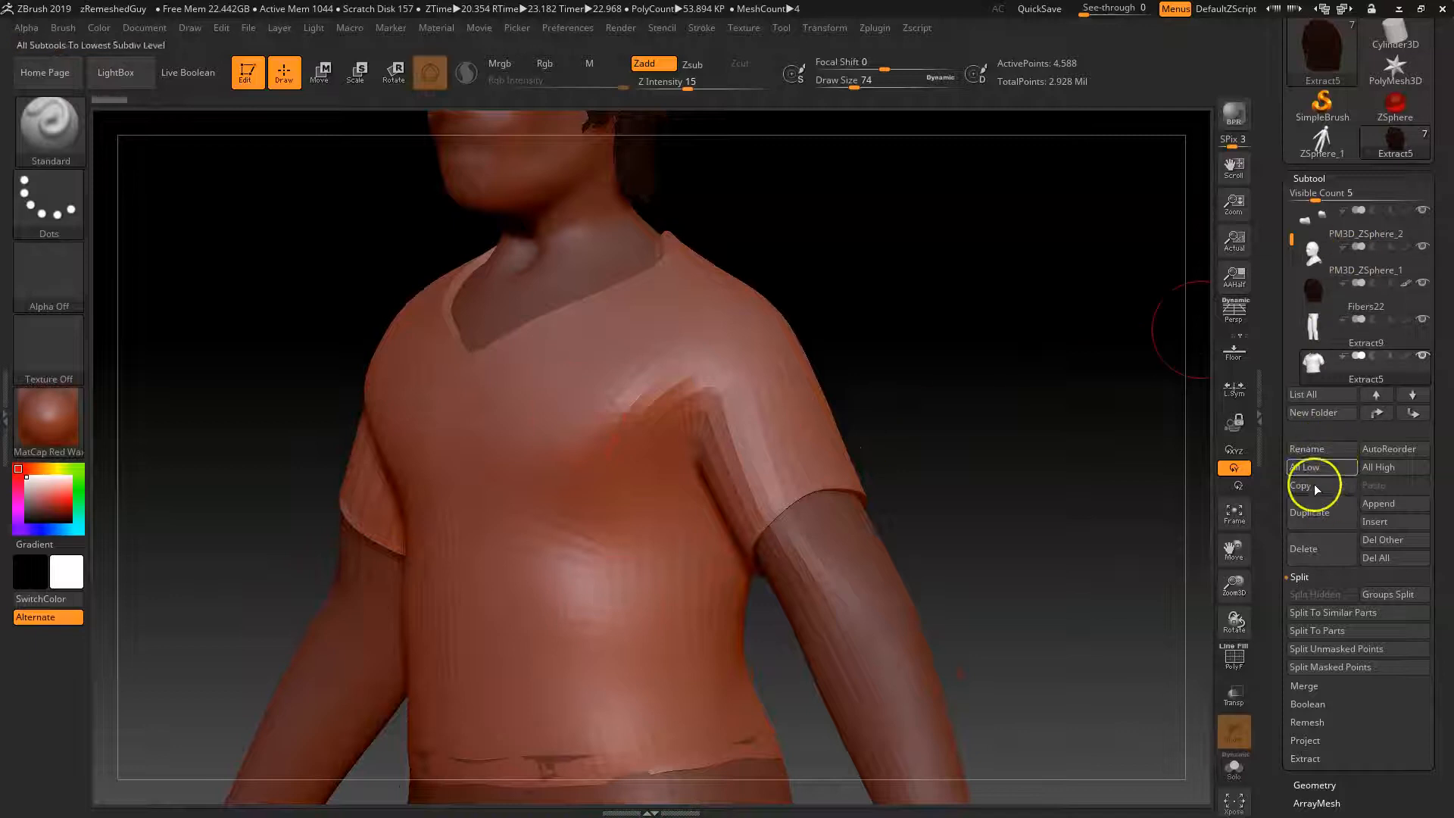
- Subdivide the T-shirt mesh twice to reach subdivision level 3
left_click(1311, 356)
left_click(1309, 179)
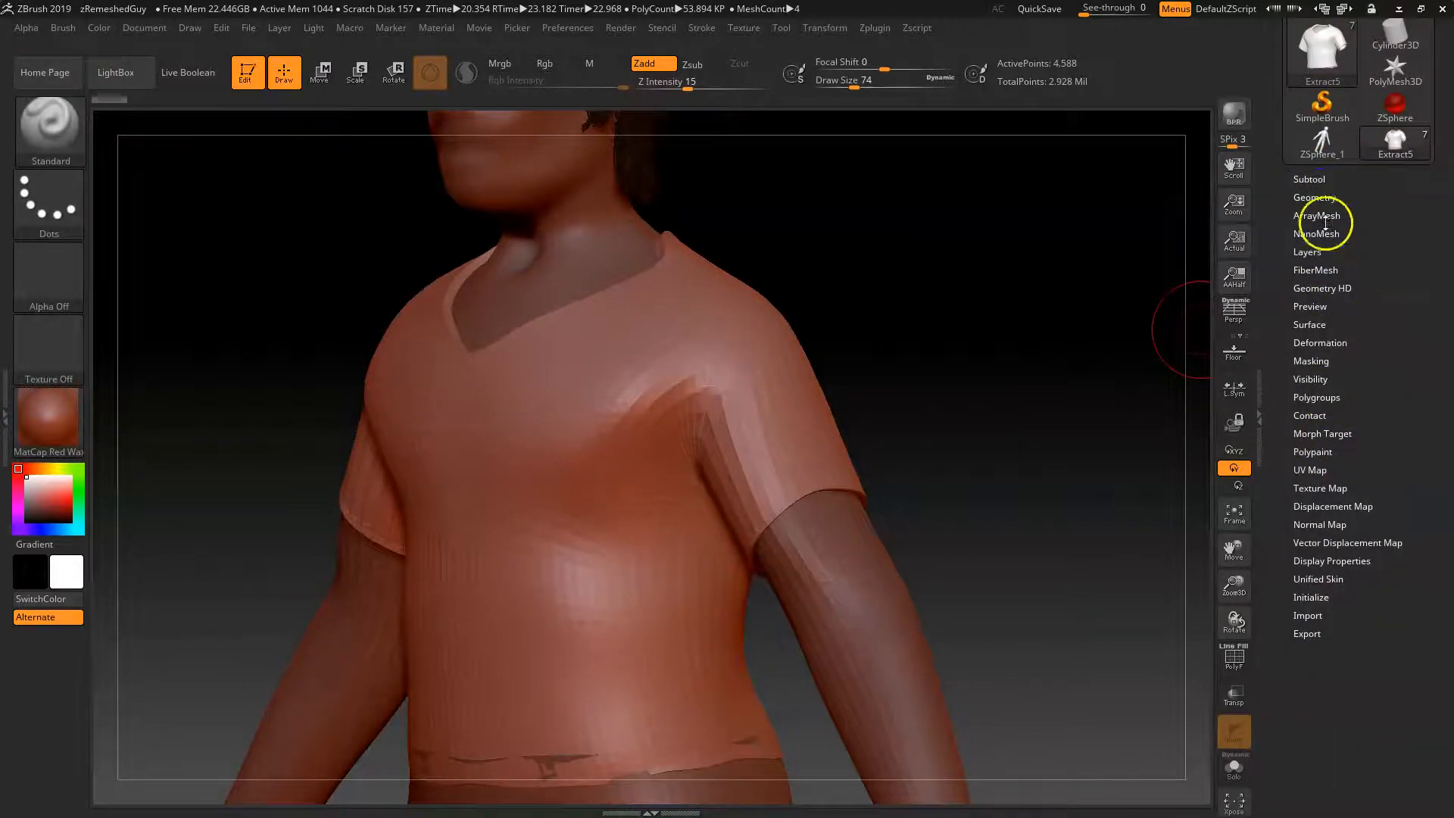
left_click(1315, 196)
left_click(1318, 333)
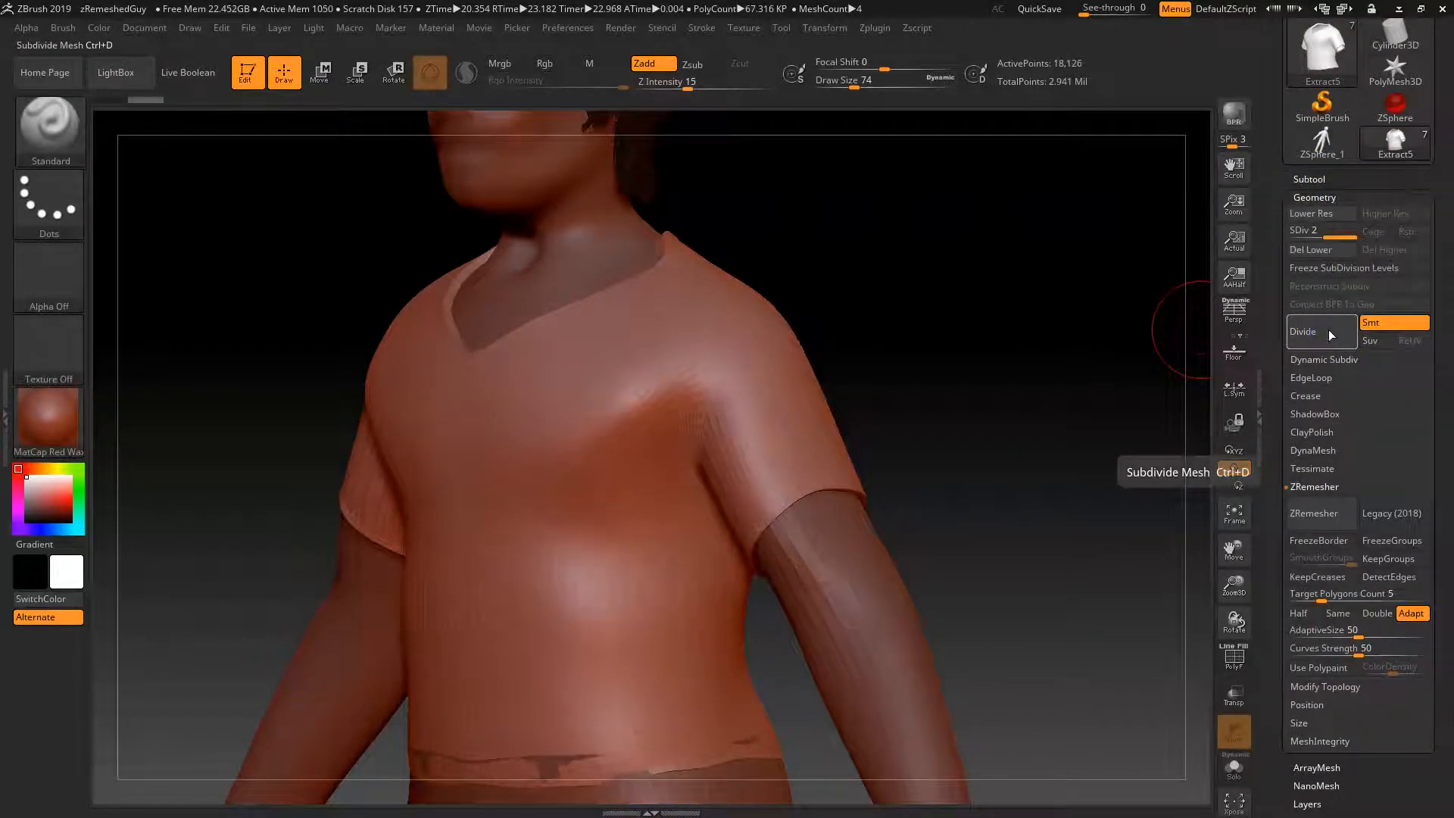
left_click(1328, 332)
- Sculpt cloth creases around the shirt's left armpit and chest with a draw size of 59, smoothing the strokes
key("s")
left_click(679, 437)
left_click_drag(700, 357, 687, 439)
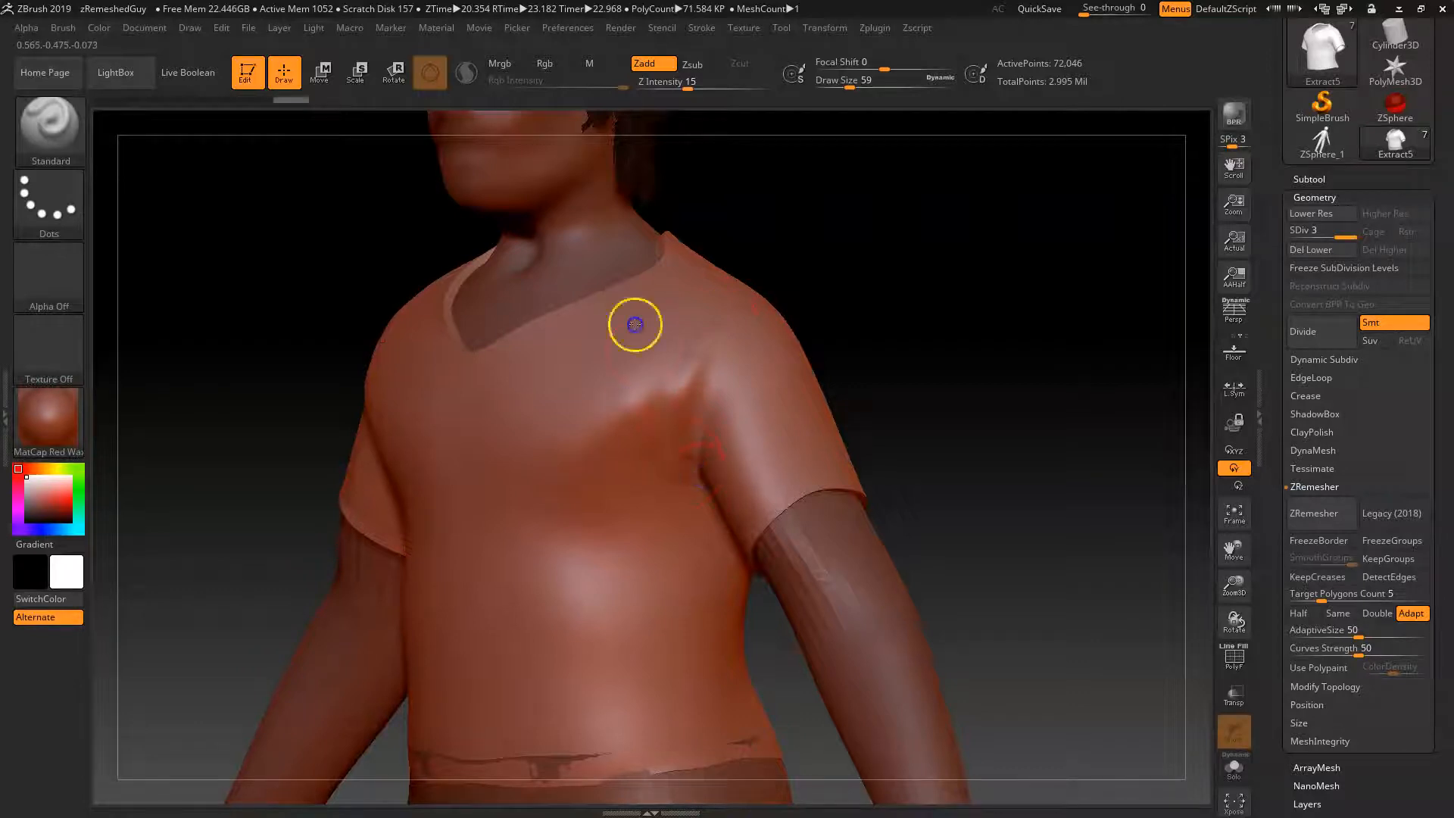
left_click_drag(659, 411, 671, 454, "alt")
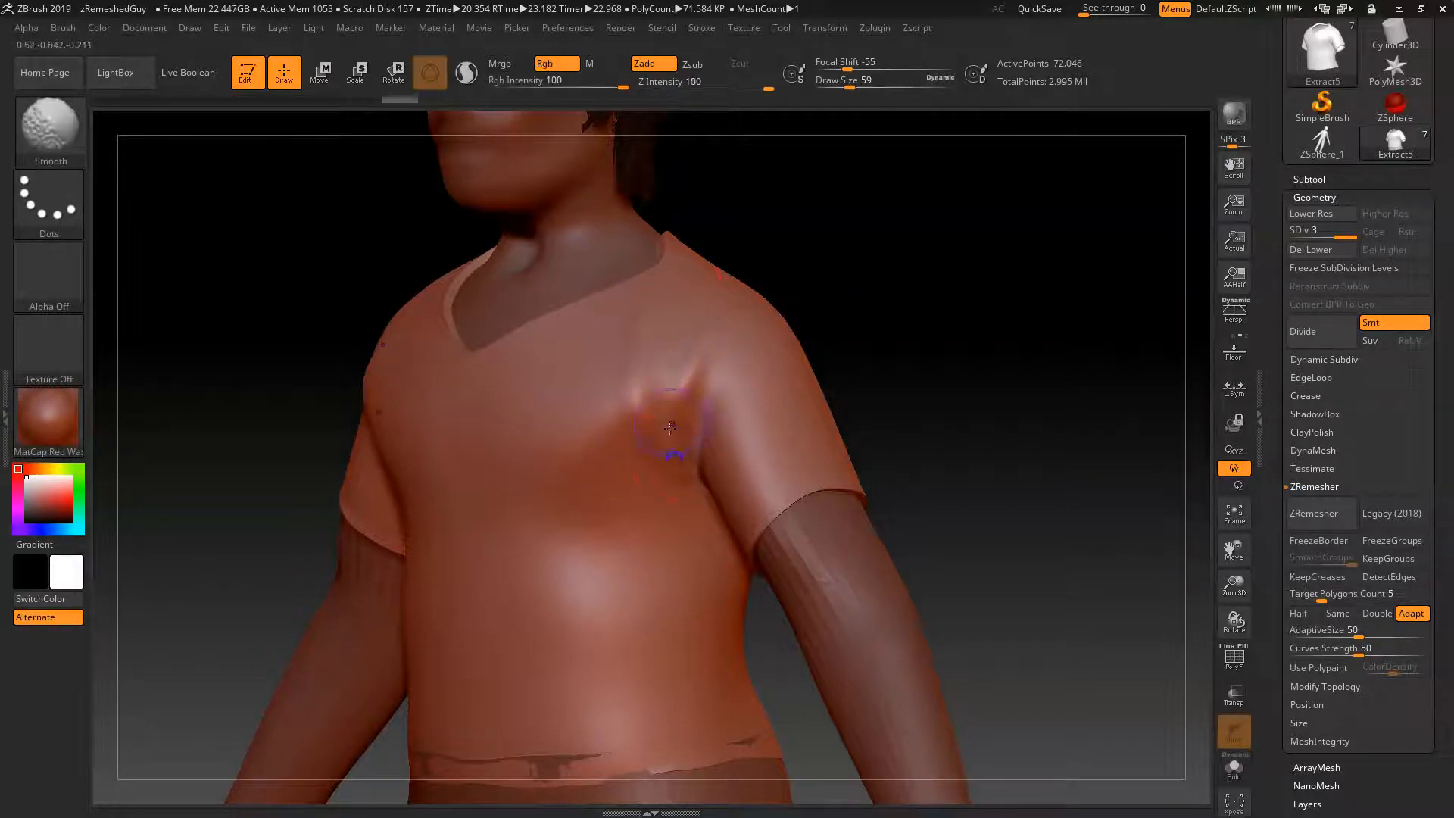
key("shift")
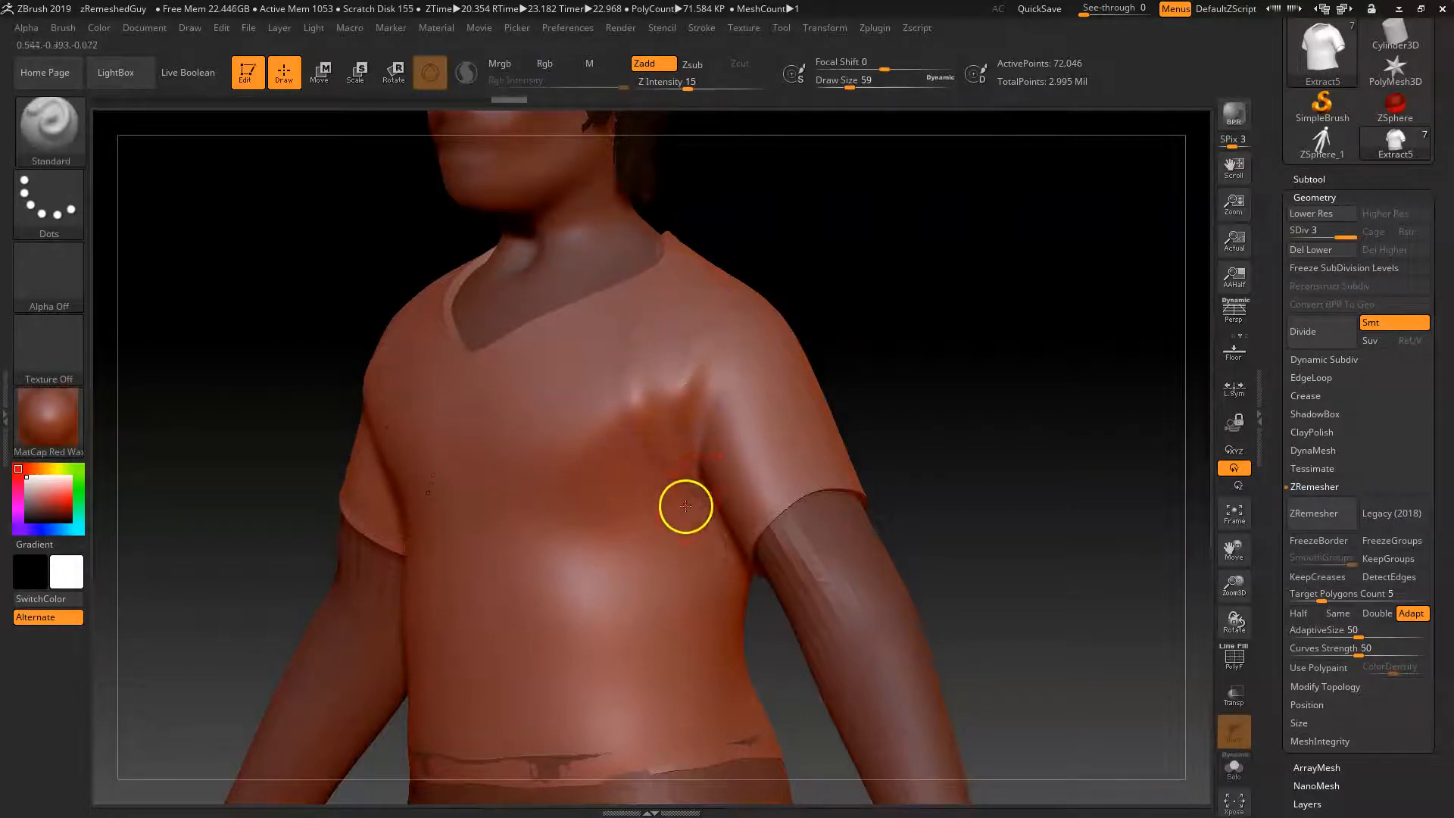
left_click_drag(690, 448, 704, 496)
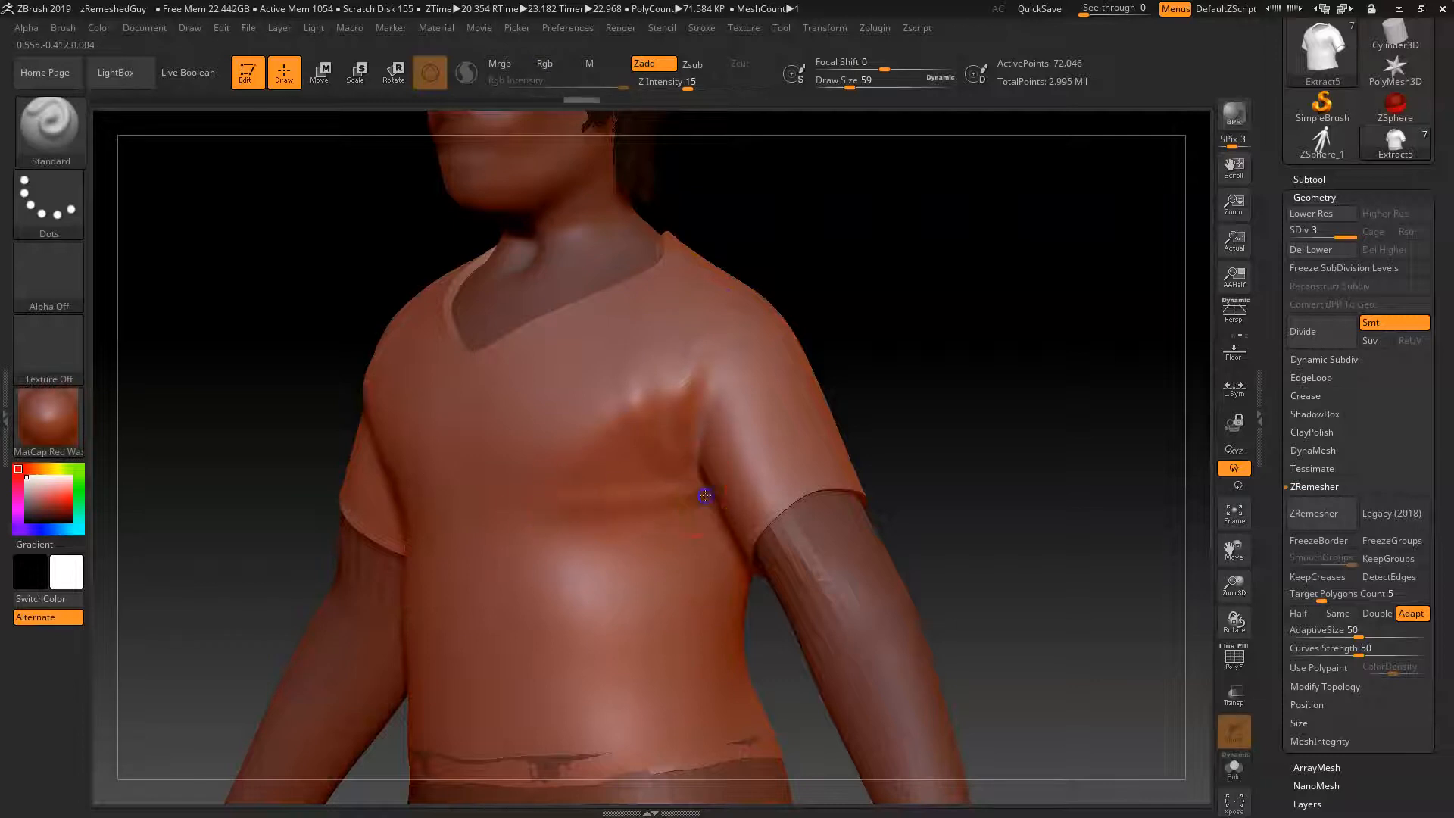
key("shift")
left_click_drag(561, 489, 576, 491, "shift")
- Sculpt a long diagonal fold from the shirt's left armpit down to the hem and smooth it
left_click_drag(941, 402, 866, 409)
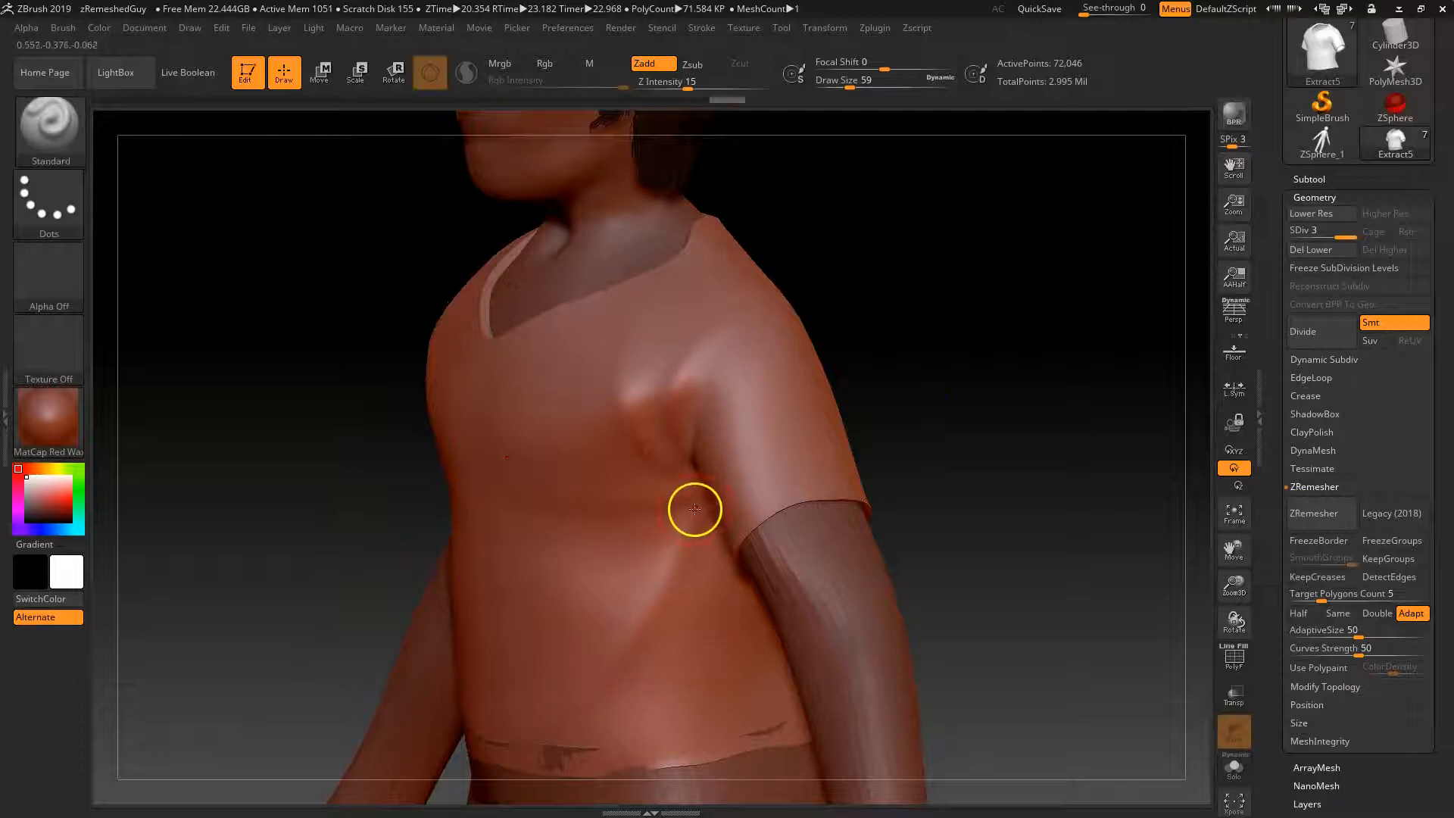
key("shift")
left_click_drag(538, 713, 705, 620, "shift")
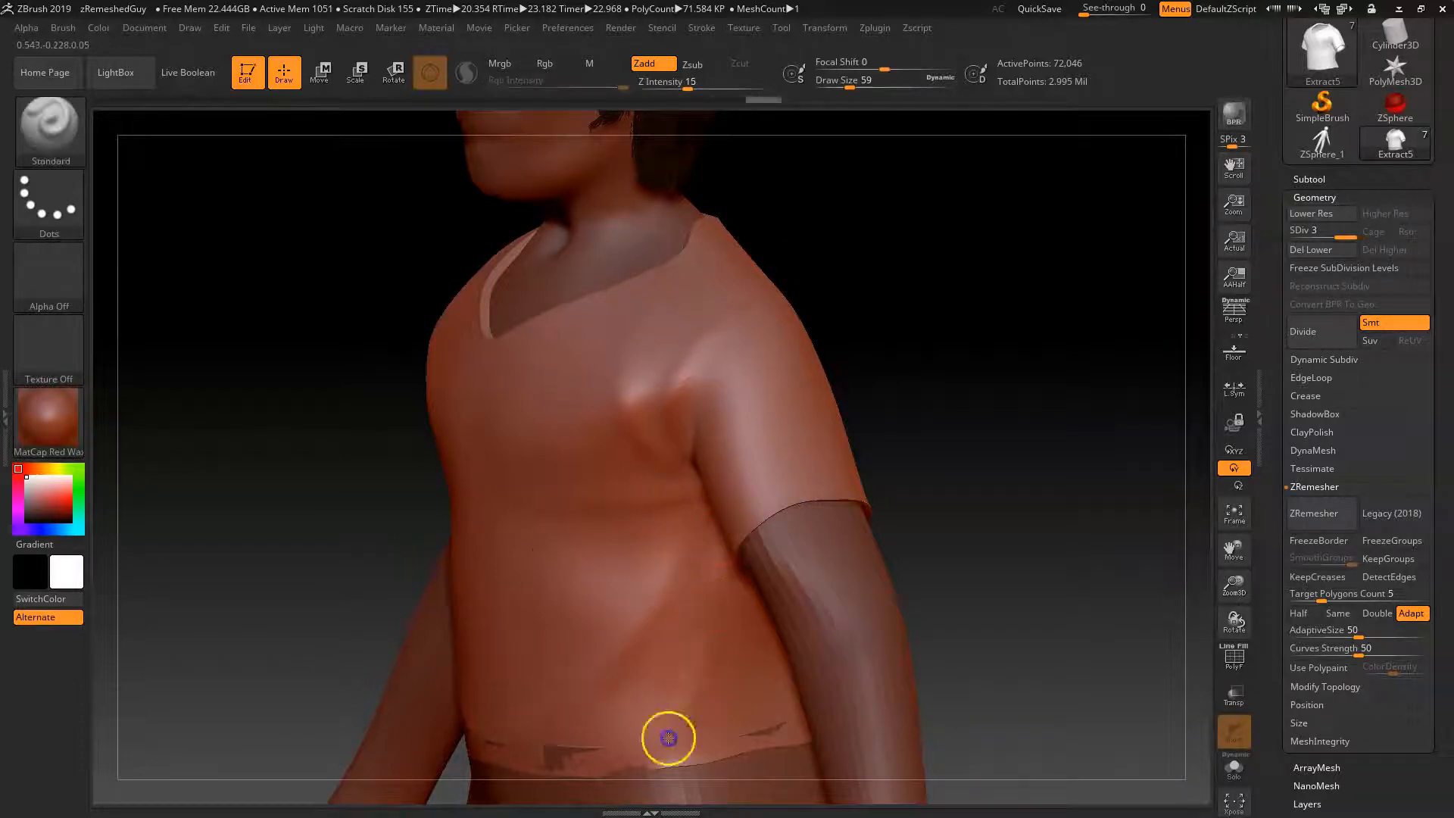
key("shift")
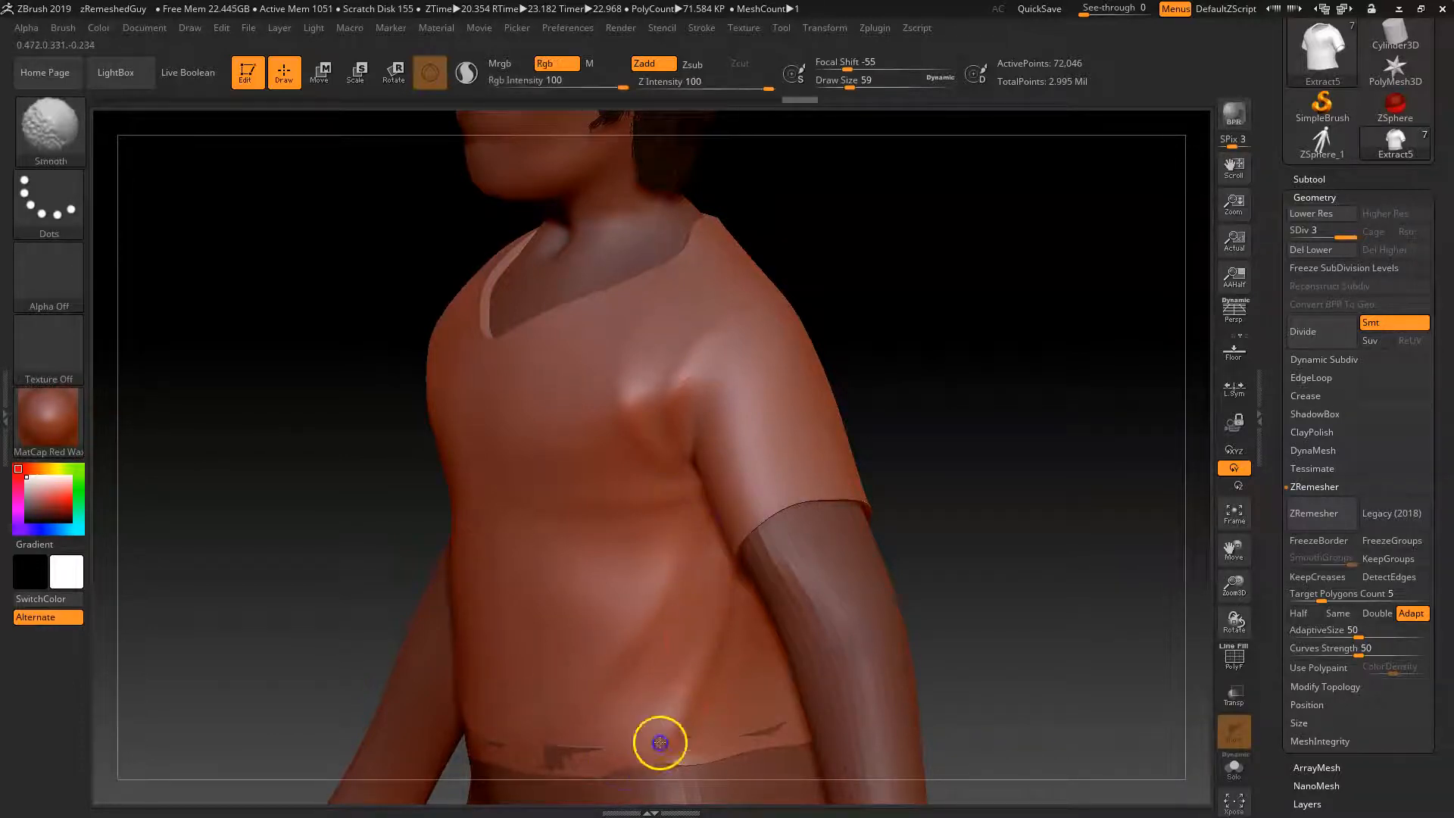
- Sculpt folds across the shirt's lower chest and diagonally over the stomach, then smooth them towards the armpit
left_click_drag(973, 477, 876, 328)
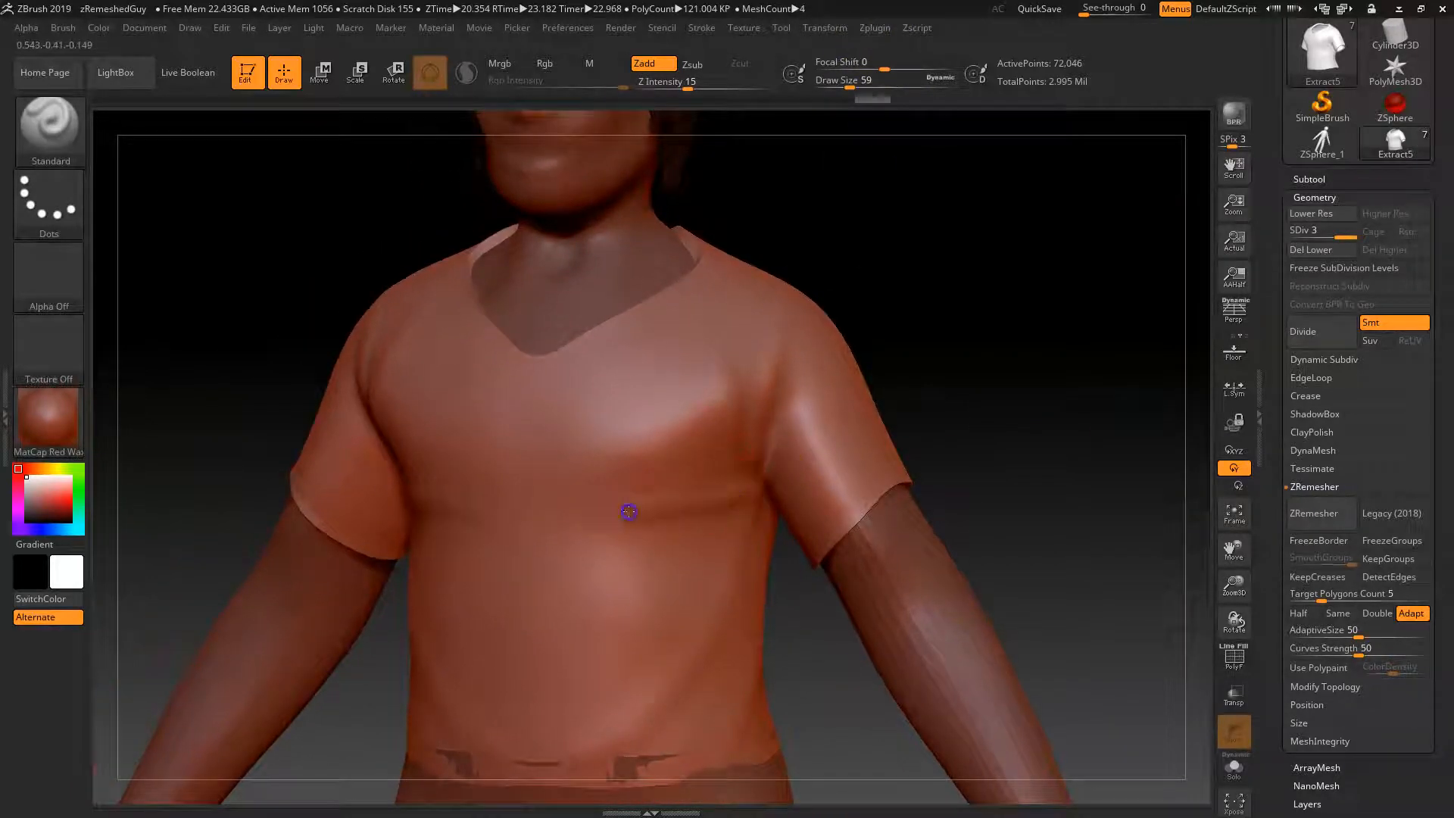
key("shift")
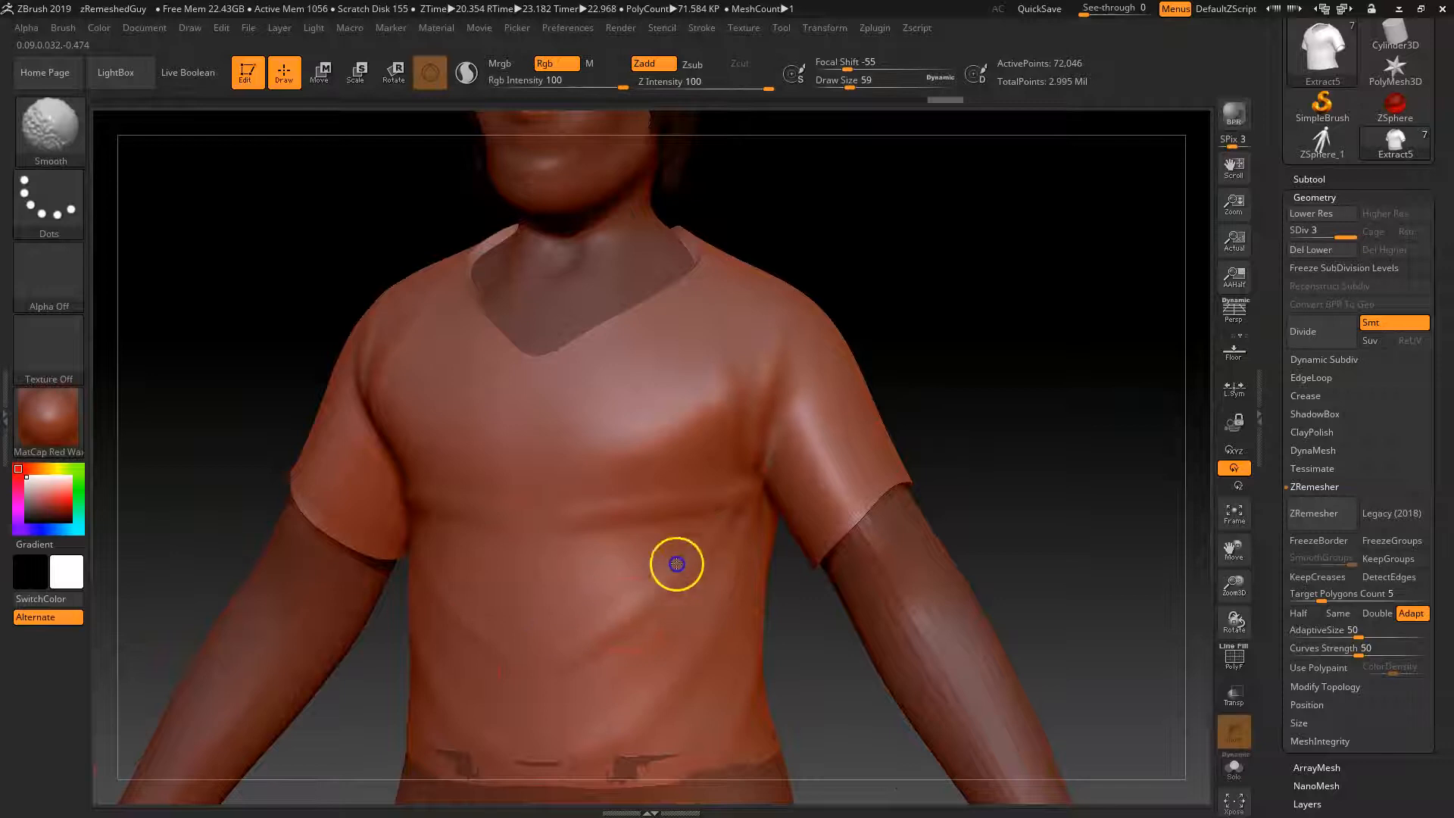
mouse_move(632, 620)
left_mouse_down("shift")
mouse_move(679, 512)
mouse_move(565, 514)
mouse_move(777, 462)
left_mouse_up("shift")
- Sculpt creases on the front of the left sleeve beside the armpit and smooth them
left_click_drag(1028, 425, 968, 426)
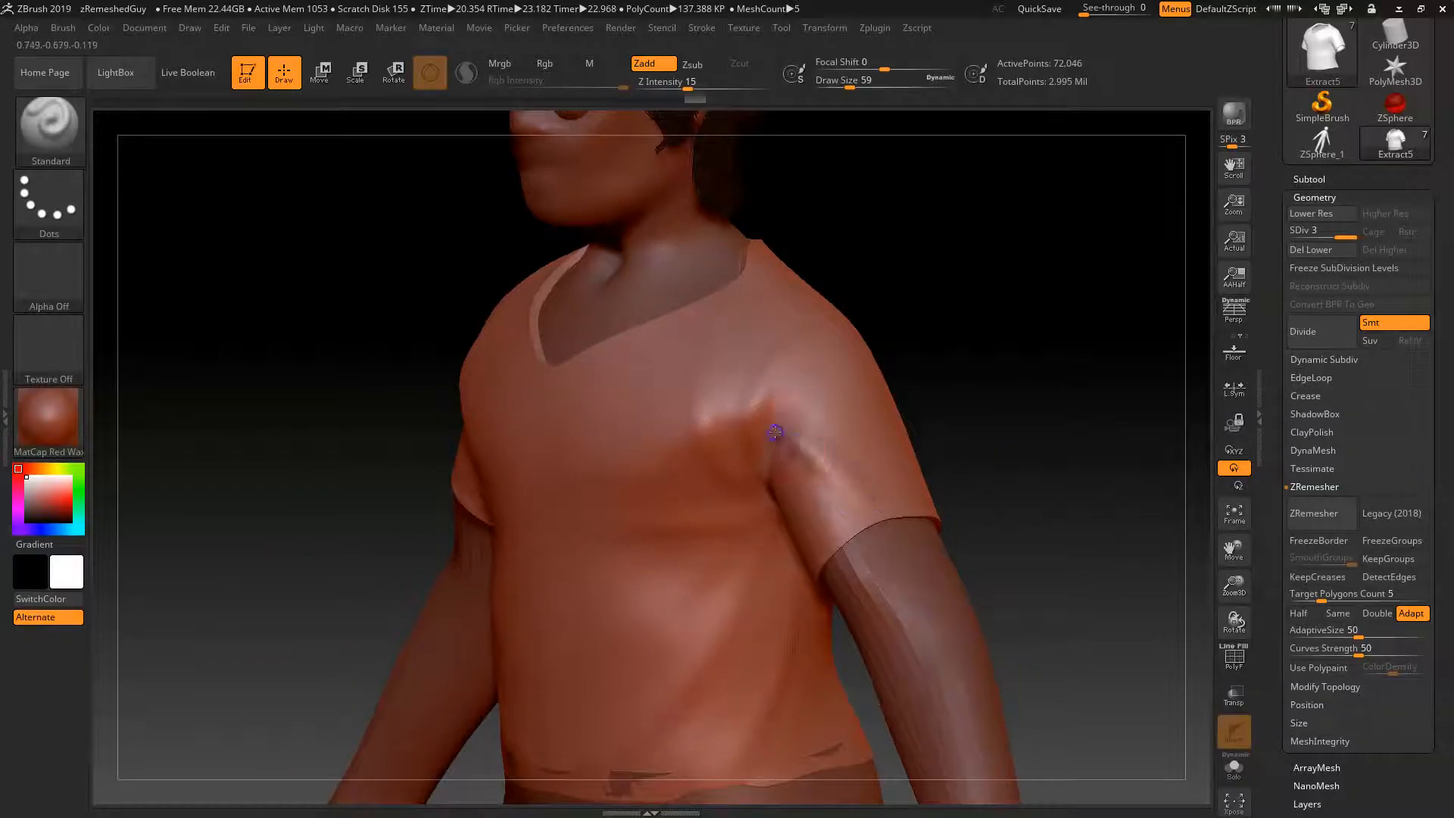
key("shift")
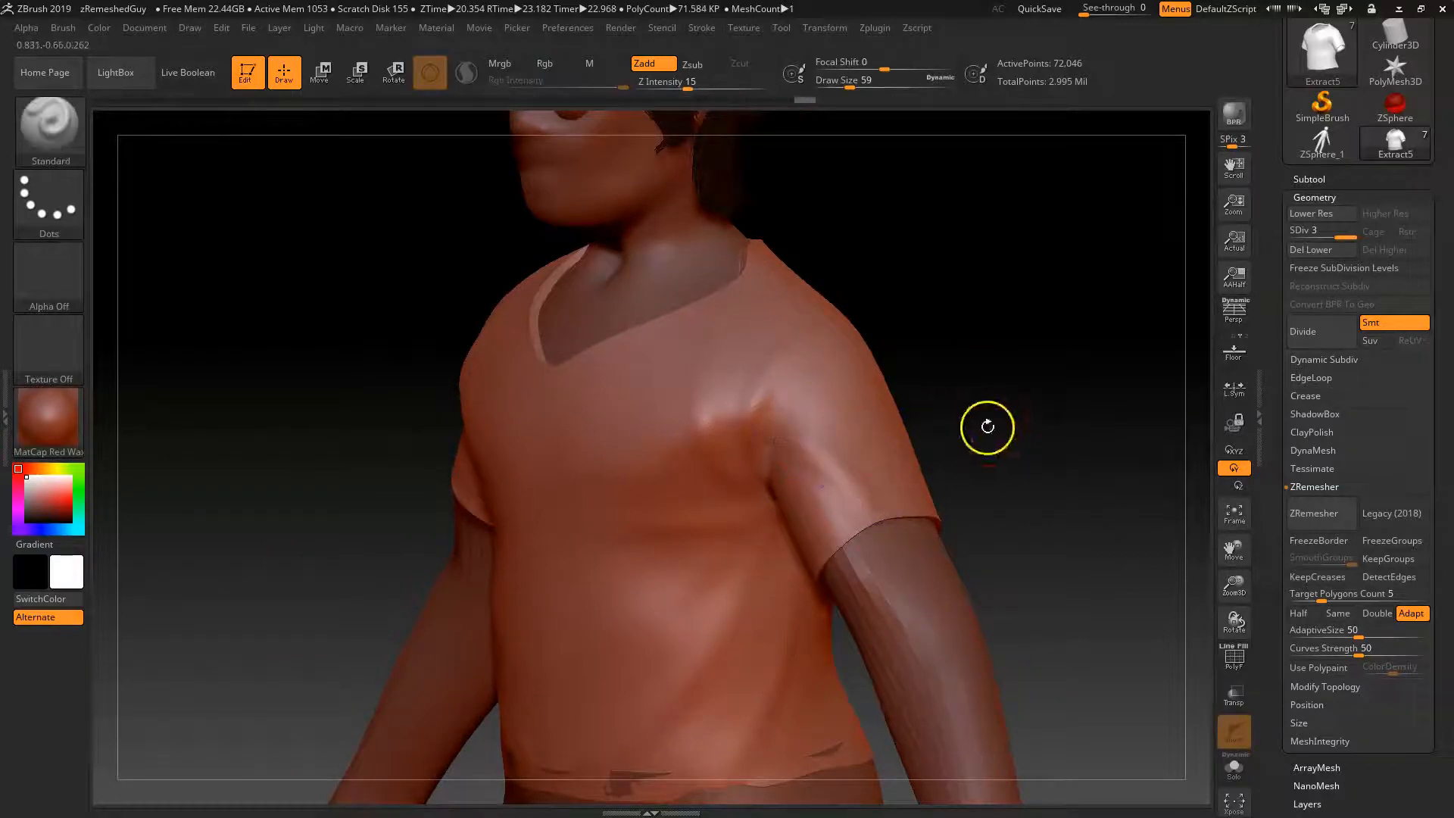
left_click_drag(957, 416, 904, 437)
left_click_drag(1032, 425, 1035, 390)
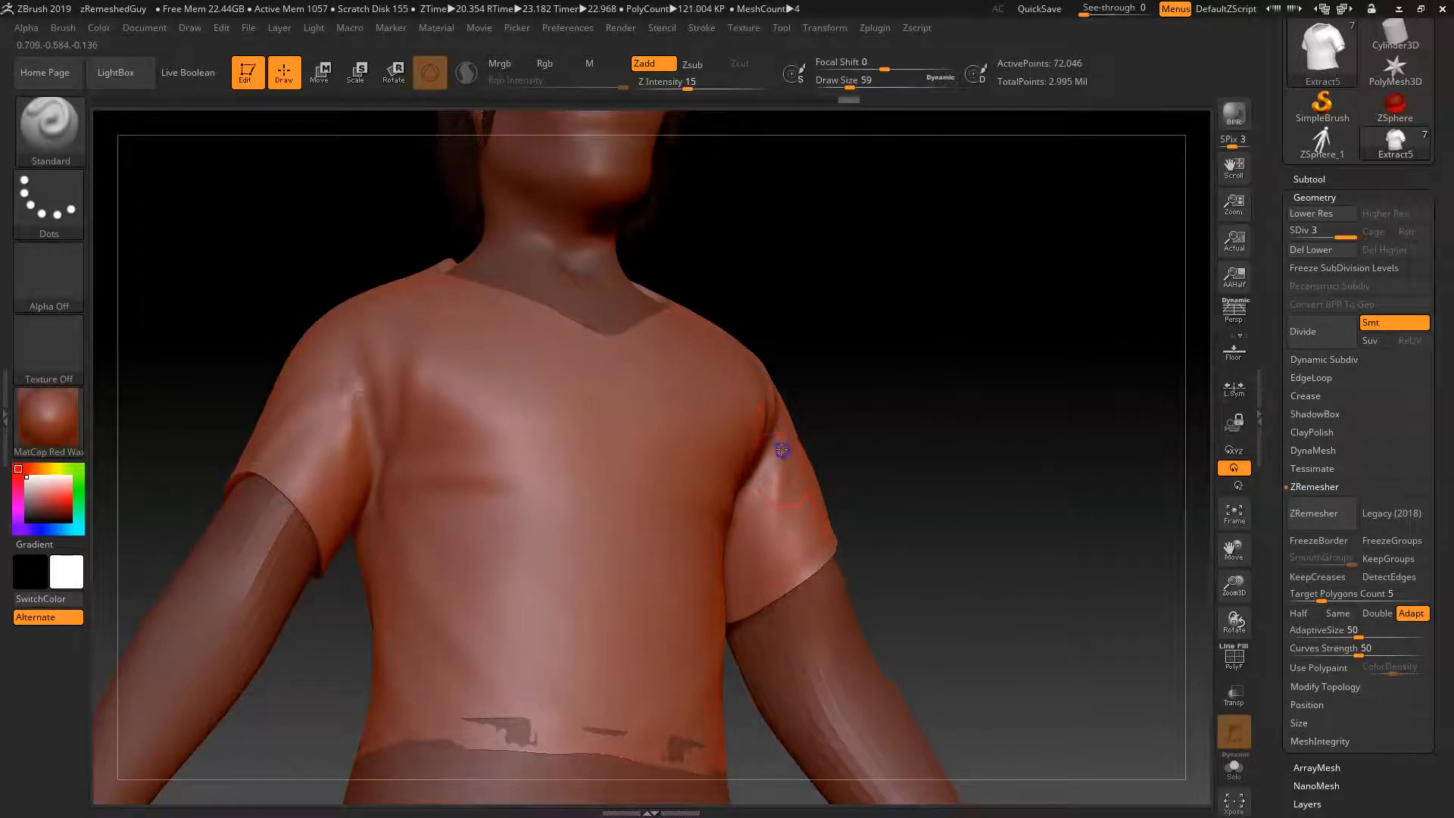
- Sculpt and smooth creases on the back of the left sleeve and around the rear armpit and shoulder blade
left_click_drag(967, 445, 970, 546)
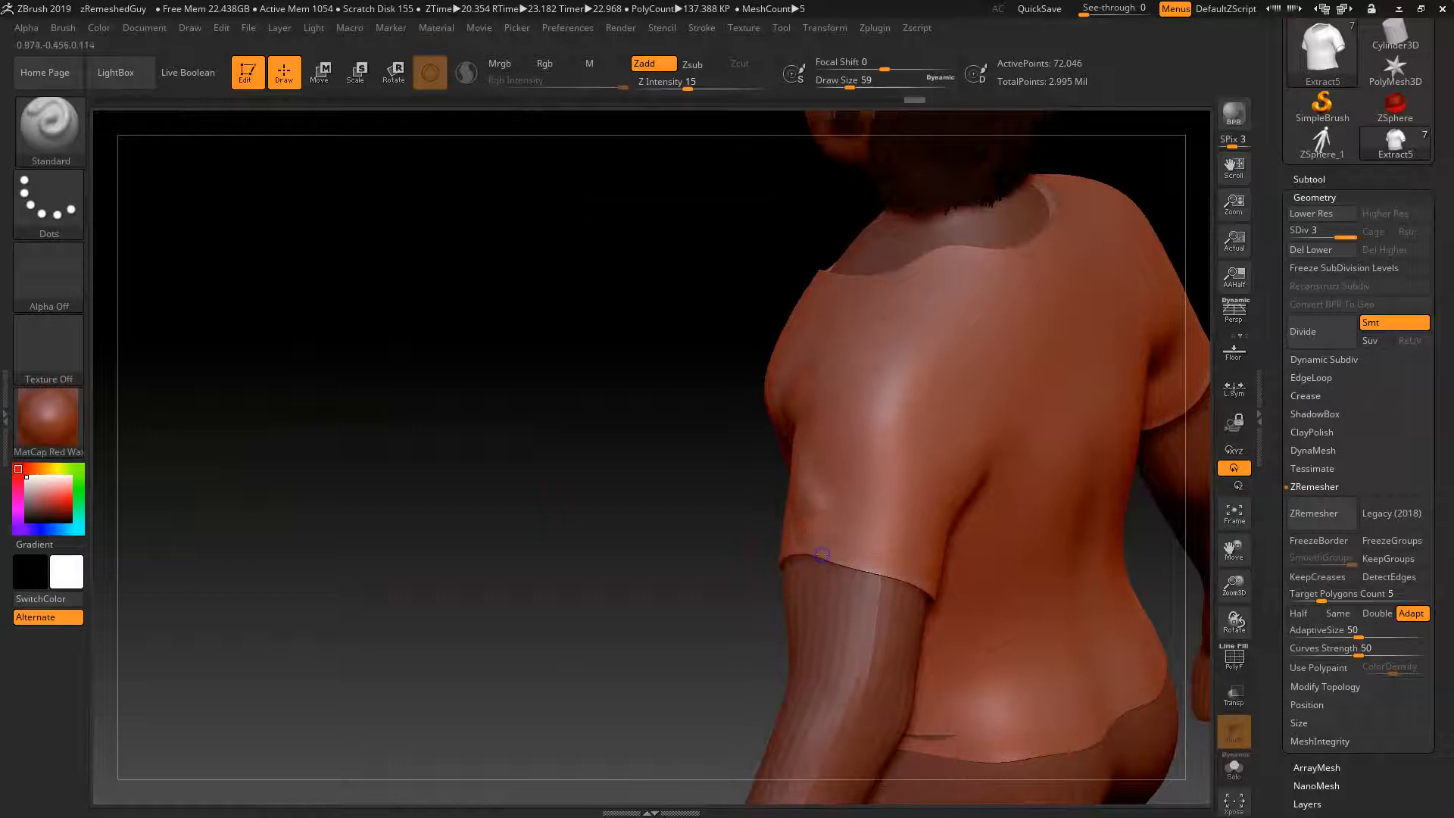
left_click_drag(725, 624, 908, 416)
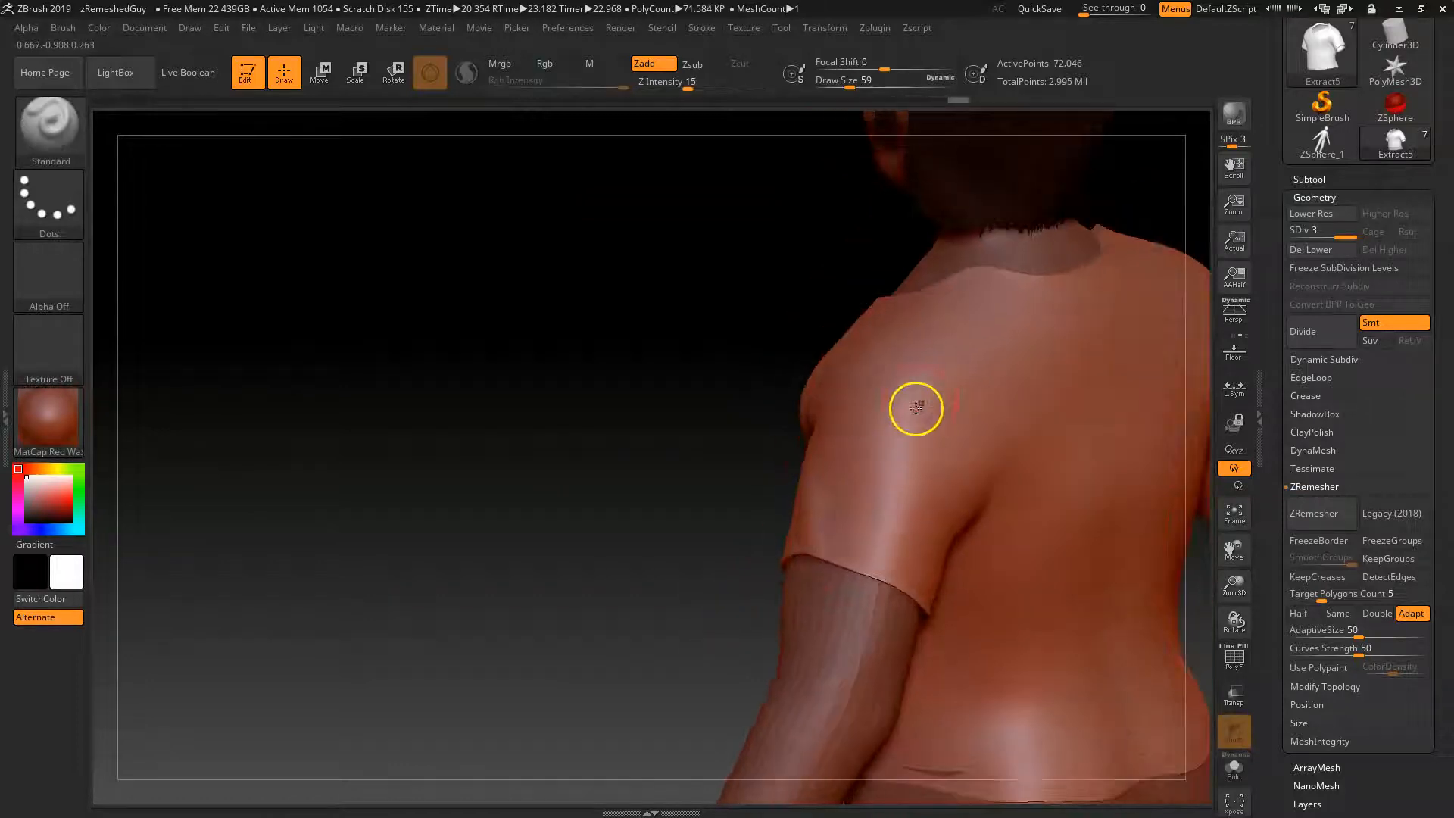
key("shift")
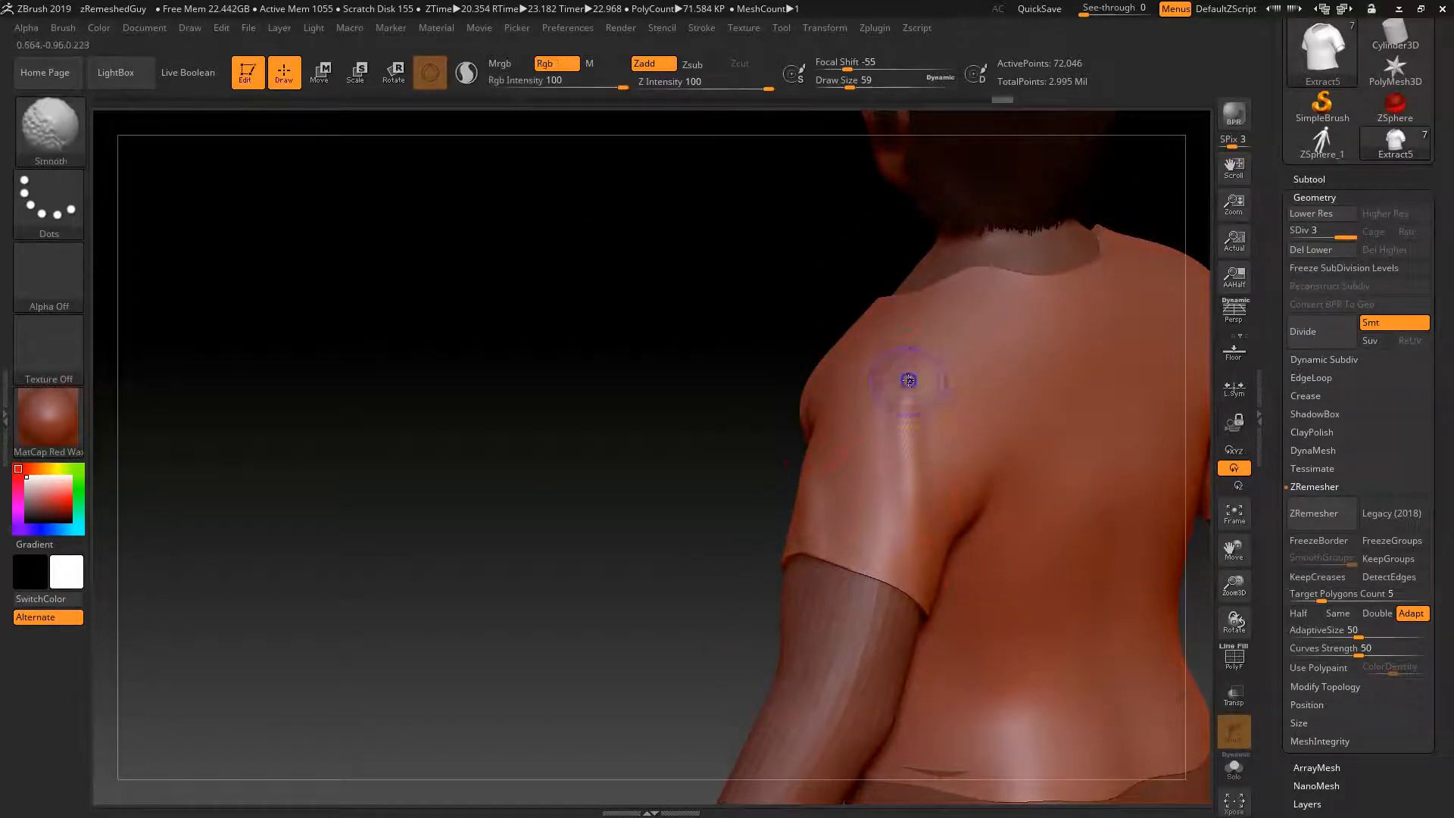
key("shift")
mouse_move(768, 627)
left_mouse_down()
mouse_move(656, 571)
mouse_move(970, 496)
left_mouse_up()
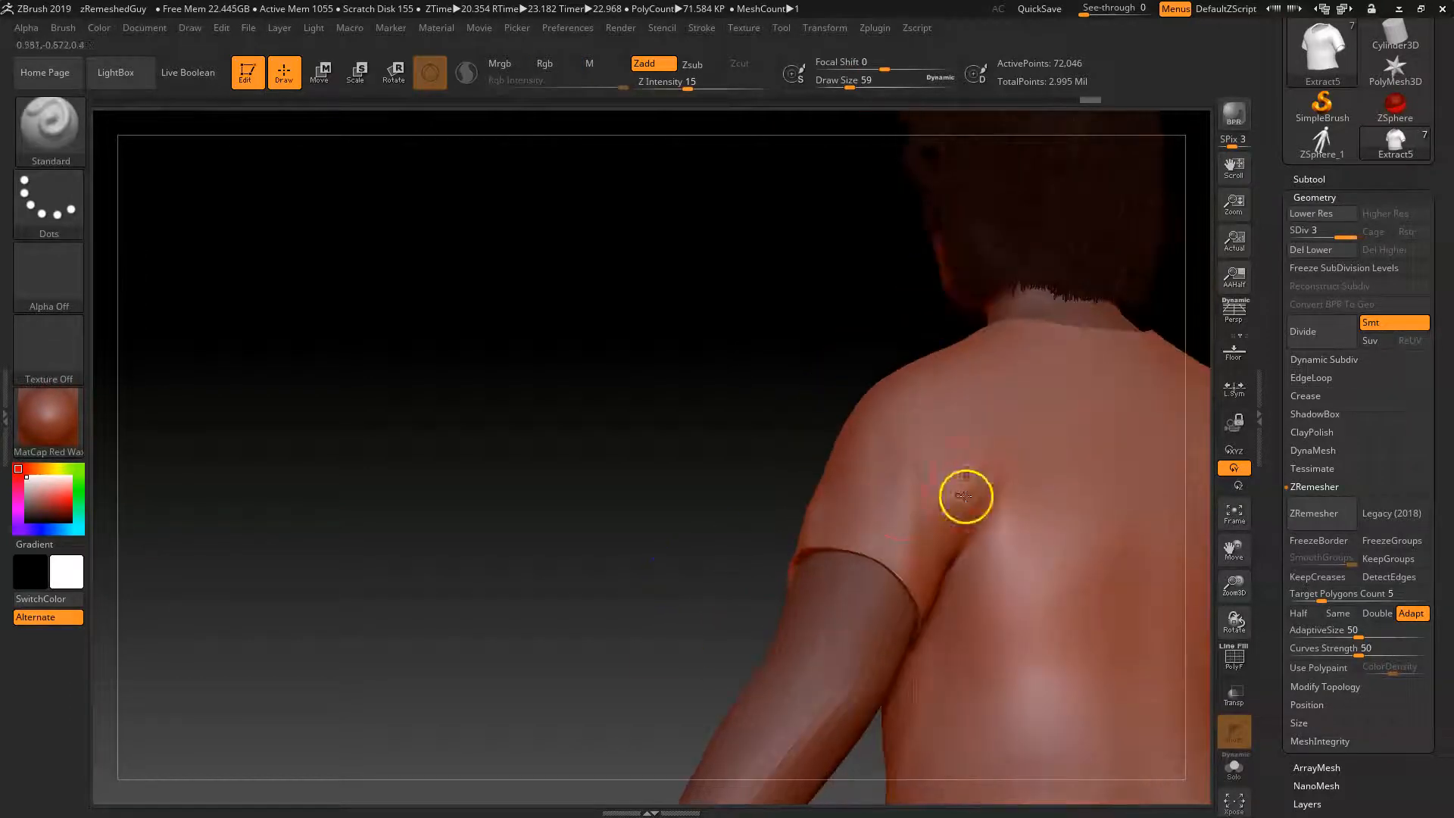
key("shift")
mouse_move(720, 574)
left_mouse_down()
mouse_move(470, 542)
mouse_move(778, 470)
left_mouse_up()
mouse_move(732, 523)
left_mouse_down()
mouse_move(762, 424)
mouse_move(750, 420)
mouse_move(735, 555)
mouse_move(882, 357)
left_mouse_up()
mouse_move(721, 555)
left_mouse_down("shift")
mouse_move(835, 437)
mouse_move(907, 440)
mouse_move(839, 478)
left_mouse_up("shift")
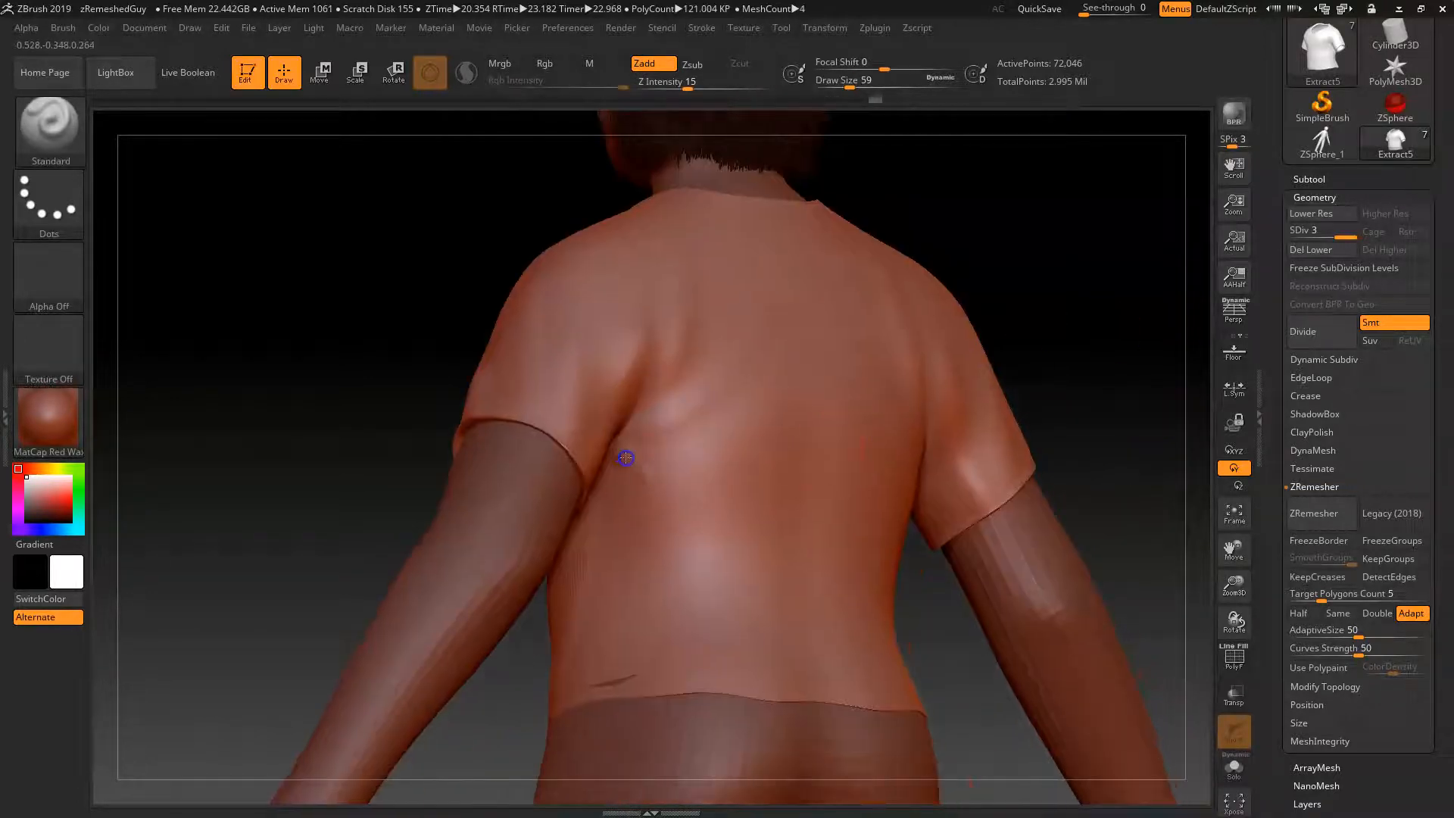
- Sculpt long folds from the rear left armpit down the shirt's back and smooth them
left_click_drag(626, 458, 685, 605)
mouse_move(633, 457)
left_mouse_down("shift")
mouse_move(637, 484)
mouse_move(656, 483)
mouse_move(639, 577)
left_mouse_up("shift")
mouse_move(684, 455)
left_mouse_down()
mouse_move(795, 659)
mouse_move(737, 499)
left_mouse_up()
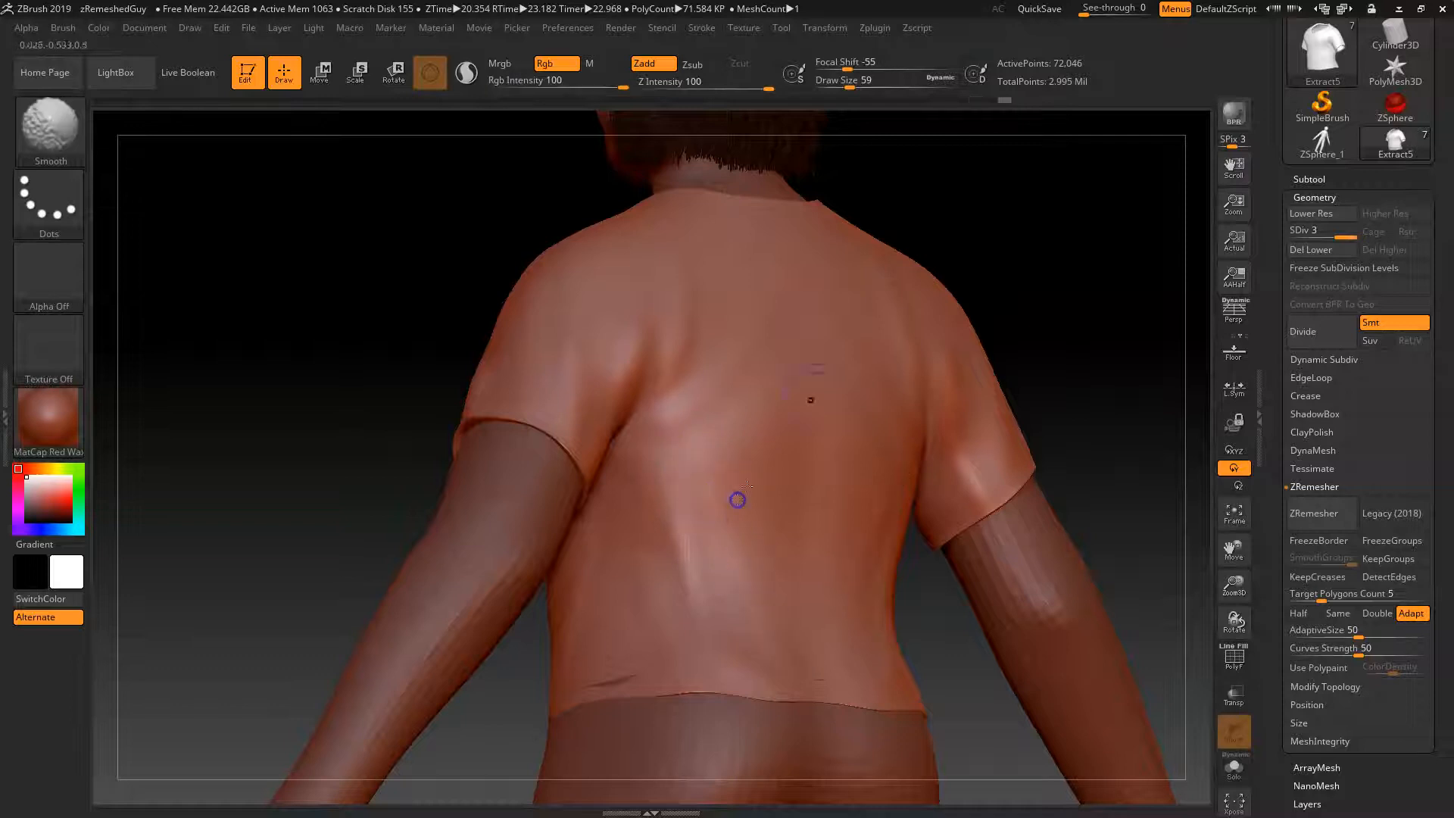
- Smooth the creases across the front of the shirt's chest and check the folds from several sides
mouse_move(1012, 253)
left_mouse_down()
mouse_move(1112, 321)
mouse_move(1022, 389)
mouse_move(947, 356)
left_mouse_up()
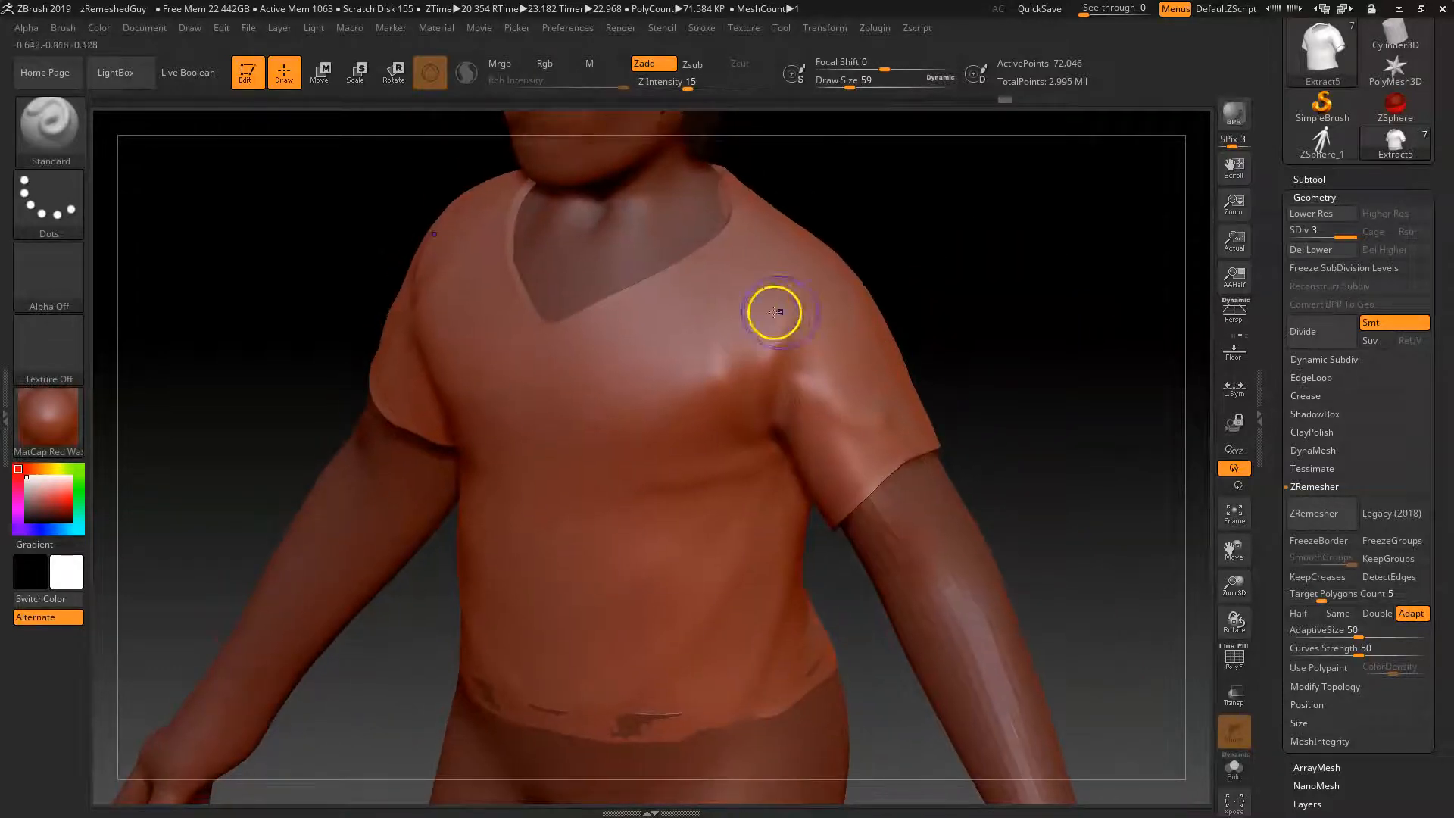
mouse_move(893, 265)
left_mouse_down()
mouse_move(937, 249)
mouse_move(957, 324)
mouse_move(861, 295)
mouse_move(938, 338)
mouse_move(907, 347)
mouse_move(961, 390)
mouse_move(964, 348)
mouse_move(719, 323)
mouse_move(740, 314)
mouse_move(671, 389)
left_mouse_up()
mouse_move(717, 327)
left_mouse_down()
mouse_move(582, 393)
mouse_move(675, 362)
mouse_move(664, 374)
mouse_move(750, 306)
mouse_move(759, 324)
left_mouse_up()
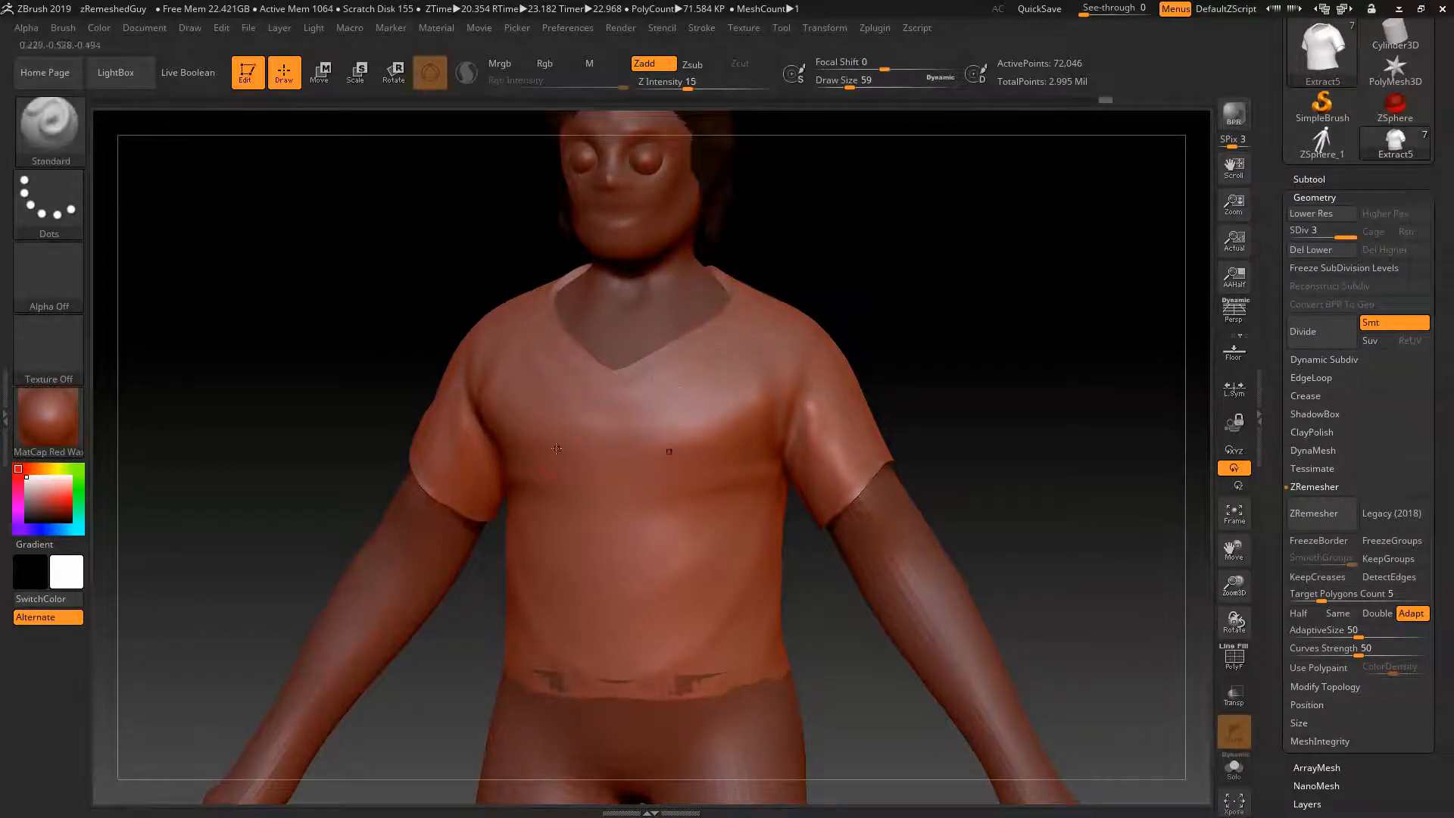
left_click_drag(556, 449, 623, 430, "shift")
mouse_move(997, 396)
left_mouse_down()
mouse_move(922, 354)
mouse_move(945, 381)
mouse_move(980, 380)
mouse_move(928, 380)
mouse_move(940, 359)
mouse_move(1025, 455)
mouse_move(976, 402)
mouse_move(746, 444)
left_mouse_up()
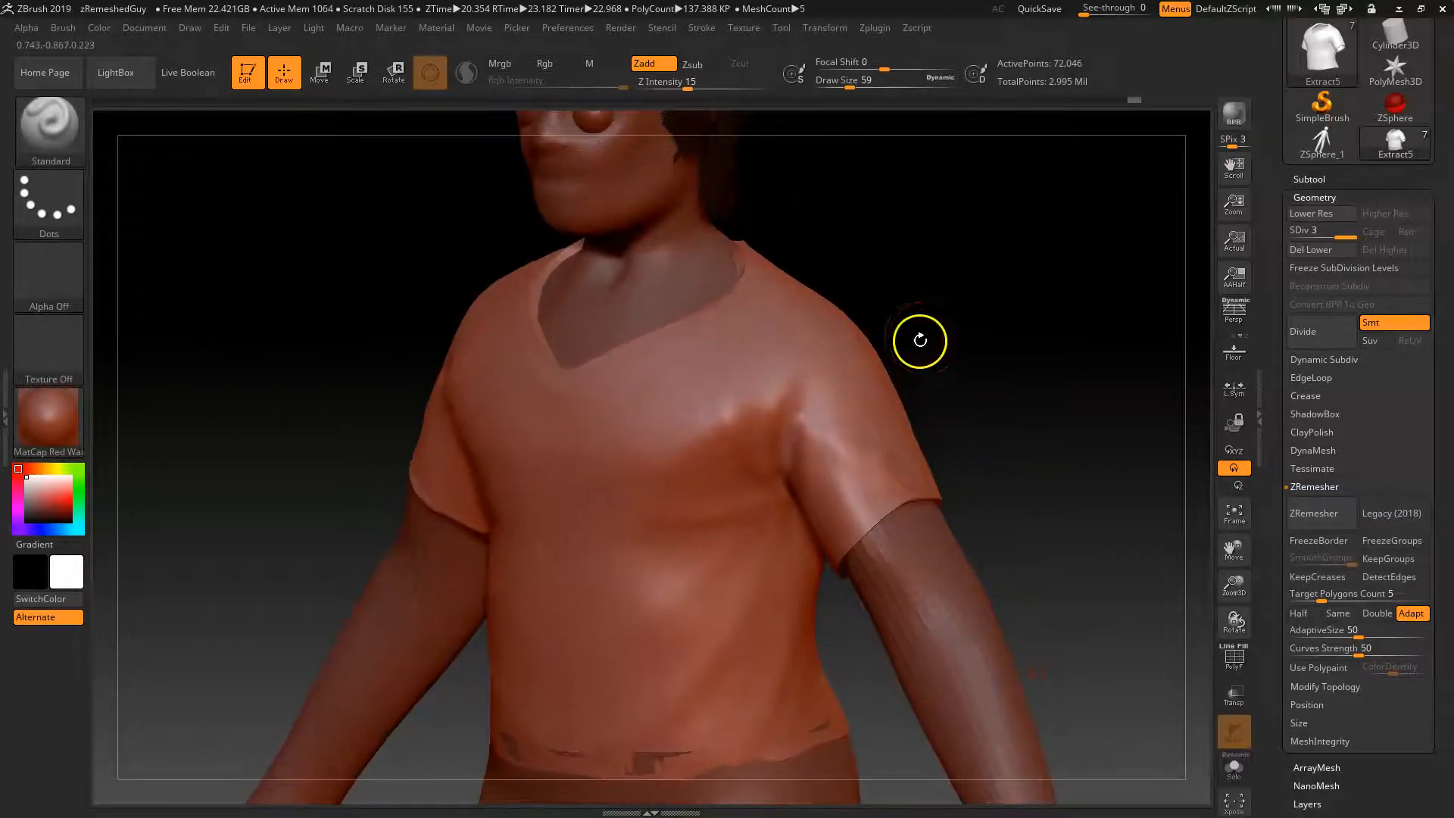
- Make the head and body subtool PM3D_ZSphere_1 active and set the brush's draw size to 20
left_click_drag(949, 321, 943, 360, "alt")
left_click_drag(925, 295, 925, 416, "alt")
left_click(1316, 181)
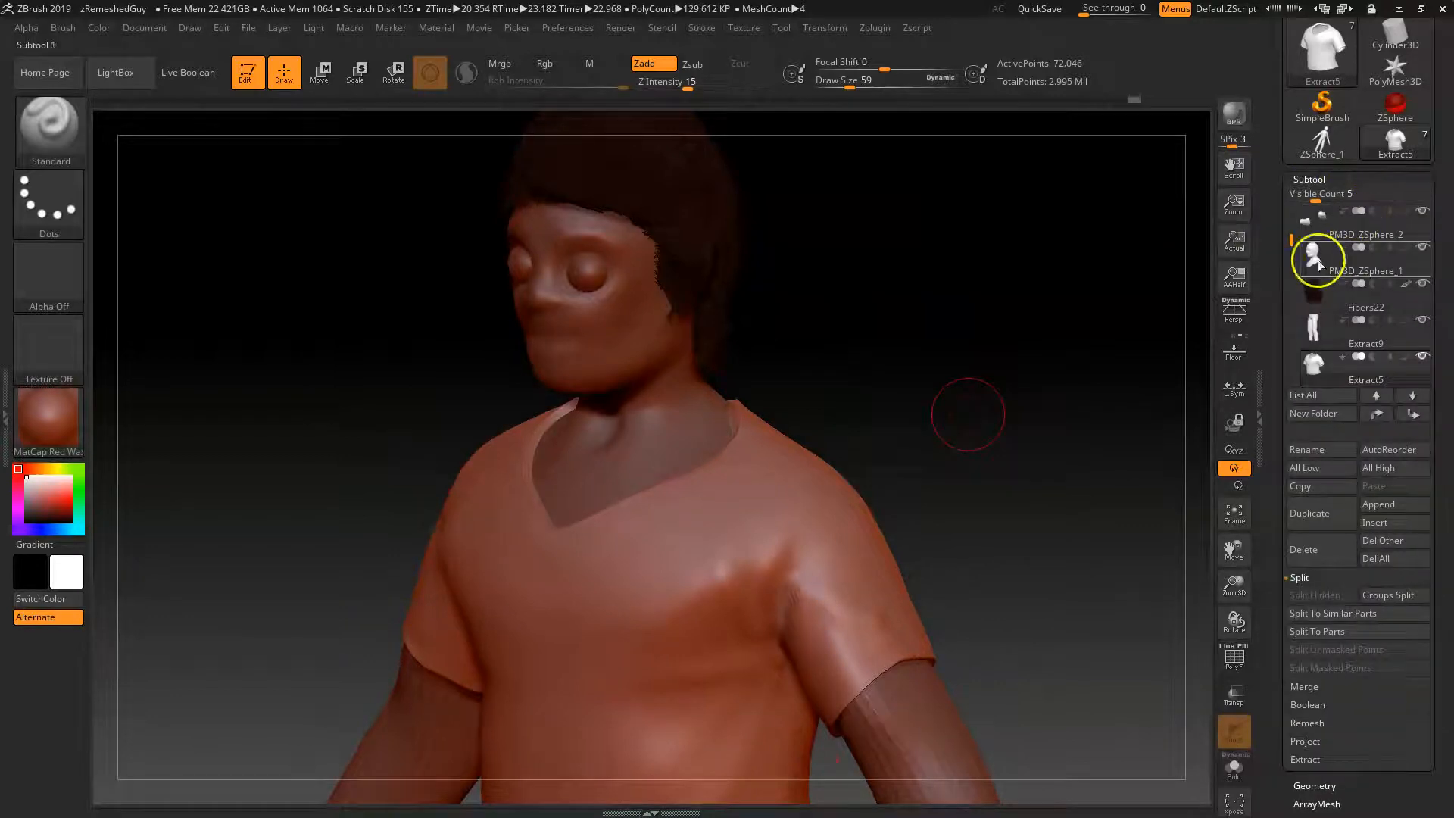
left_click(1317, 258)
left_click_drag(951, 292, 977, 476, "alt")
left_click_drag(941, 324, 1019, 556, "alt")
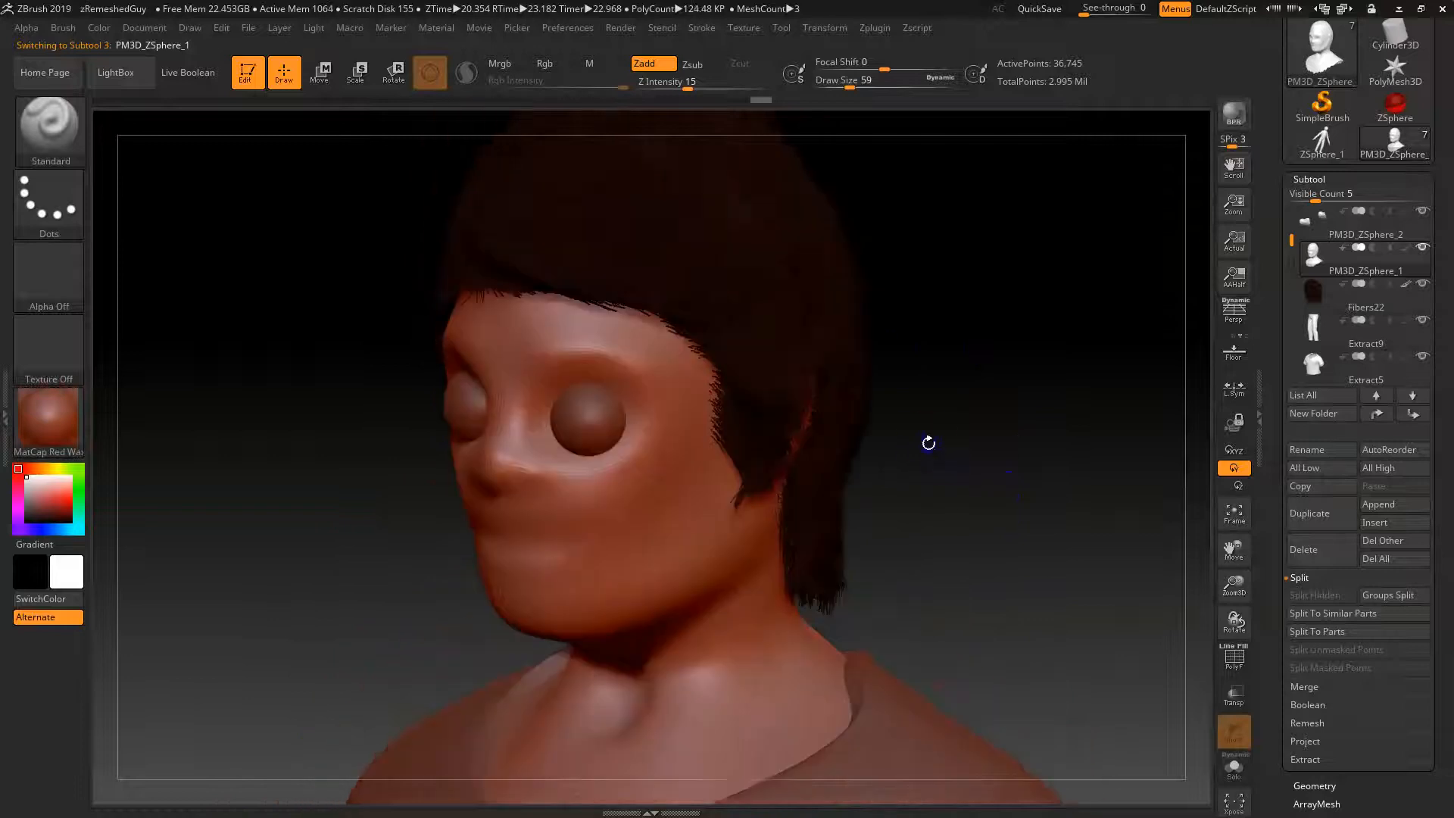
mouse_move(935, 445)
left_mouse_down("alt")
mouse_move(948, 451)
mouse_move(938, 419)
mouse_move(1025, 467)
mouse_move(995, 458)
mouse_move(1015, 474)
left_mouse_up("alt")
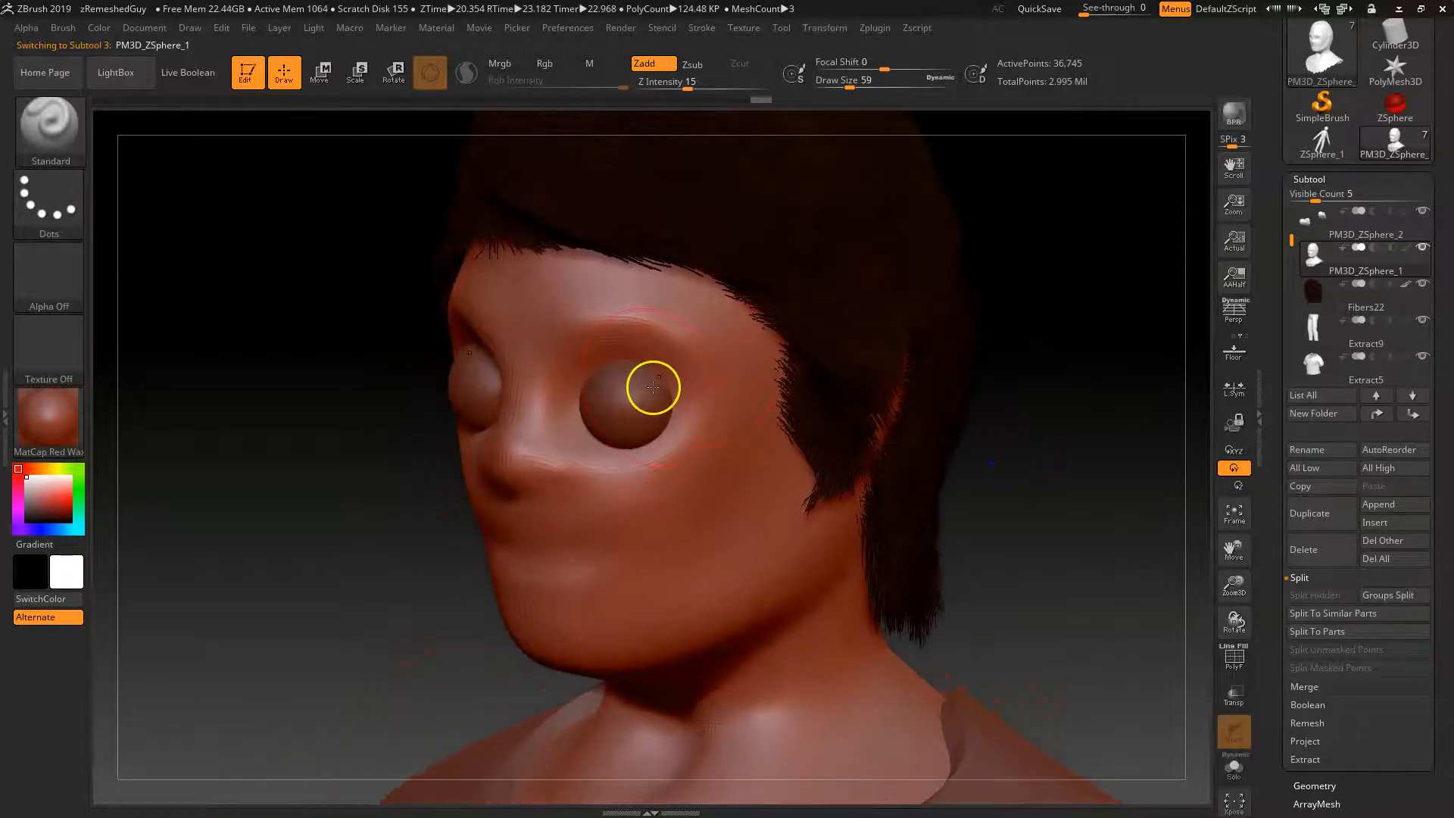
key("space")
left_click_drag(655, 396, 644, 396)
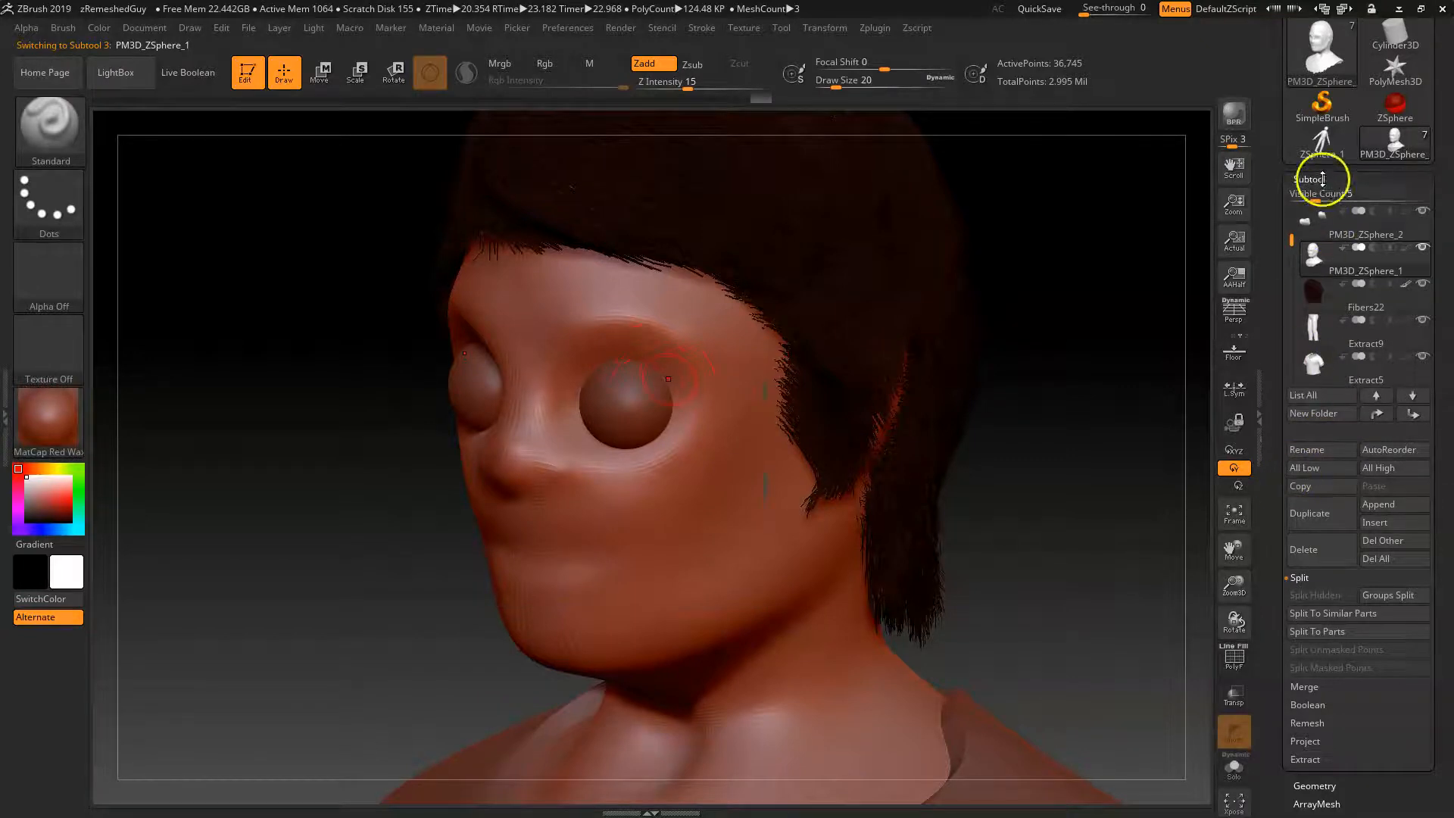
left_click(1313, 178)
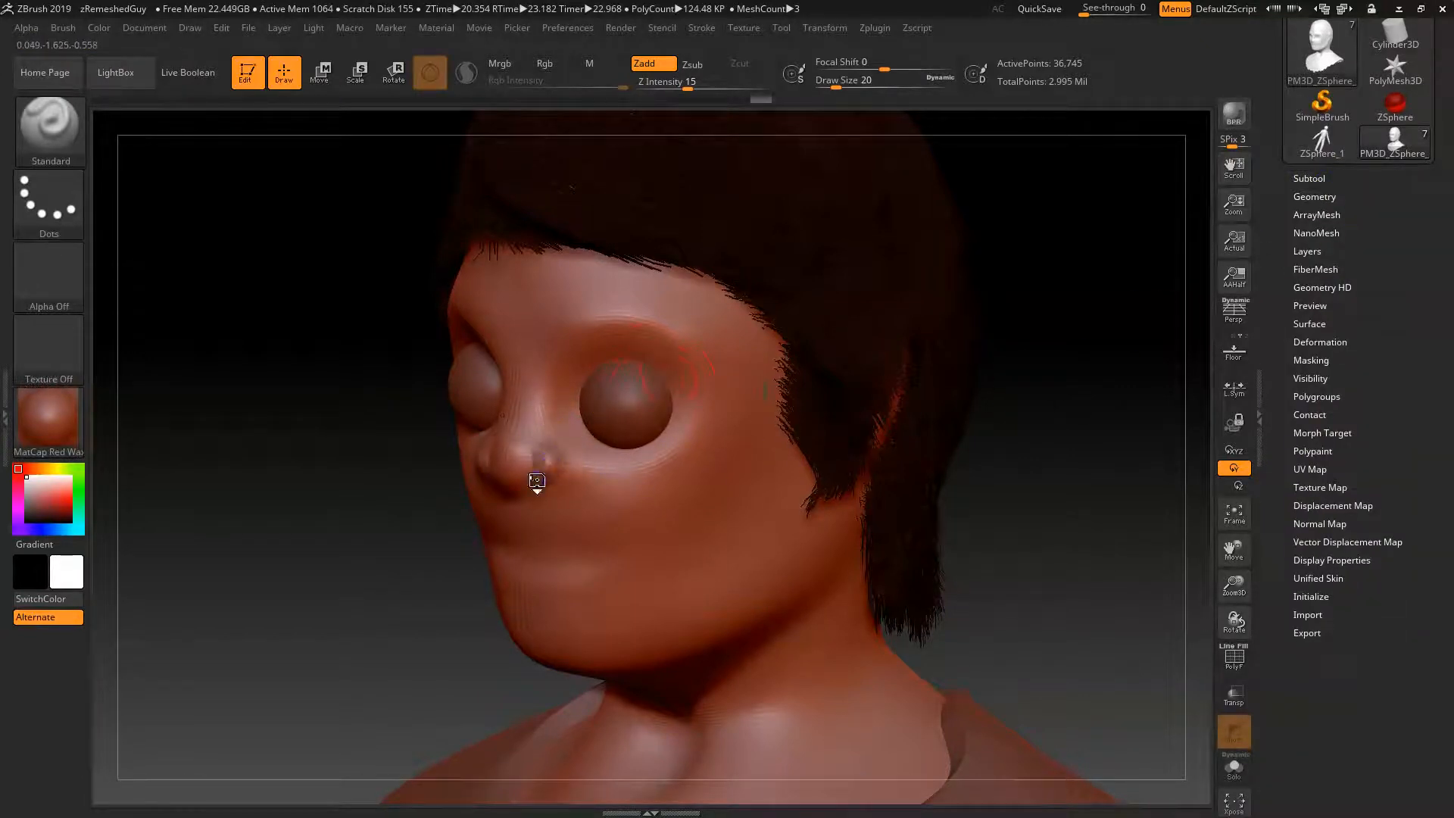
- Smooth the nose's side and bridge, then sculpt the brow ridges above both eyes
mouse_move(535, 464)
left_mouse_down("shift")
mouse_move(506, 474)
mouse_move(520, 455)
left_mouse_up("shift")
left_click_drag(534, 362, 534, 426, "shift")
left_click_drag(552, 337, 528, 378, "shift")
mouse_move(602, 342)
left_mouse_down()
mouse_move(688, 348)
mouse_move(565, 334)
mouse_move(651, 301)
left_mouse_up()
mouse_move(971, 371)
left_mouse_down()
mouse_move(659, 344)
mouse_move(604, 353)
left_mouse_up()
mouse_move(612, 342)
left_mouse_down()
mouse_move(651, 341)
mouse_move(561, 390)
mouse_move(613, 374)
mouse_move(564, 377)
mouse_move(661, 386)
mouse_move(673, 402)
mouse_move(558, 389)
mouse_move(558, 422)
left_mouse_up()
- Sculpt the lower eyelids around the eyeballs with a draw size of 16 and smooth them into the cheeks
key("space")
left_click(632, 366)
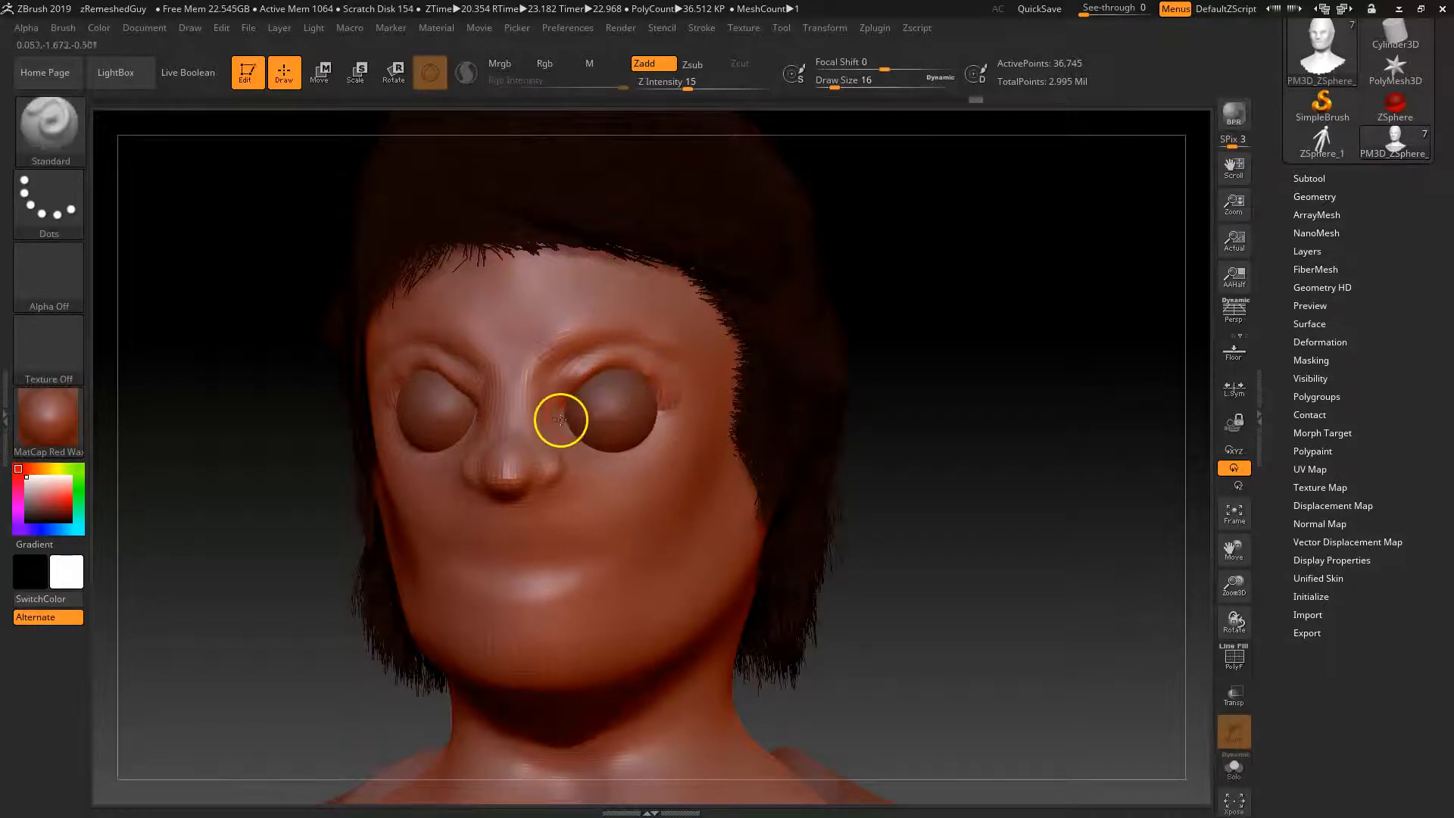
left_click_drag(665, 414, 631, 447)
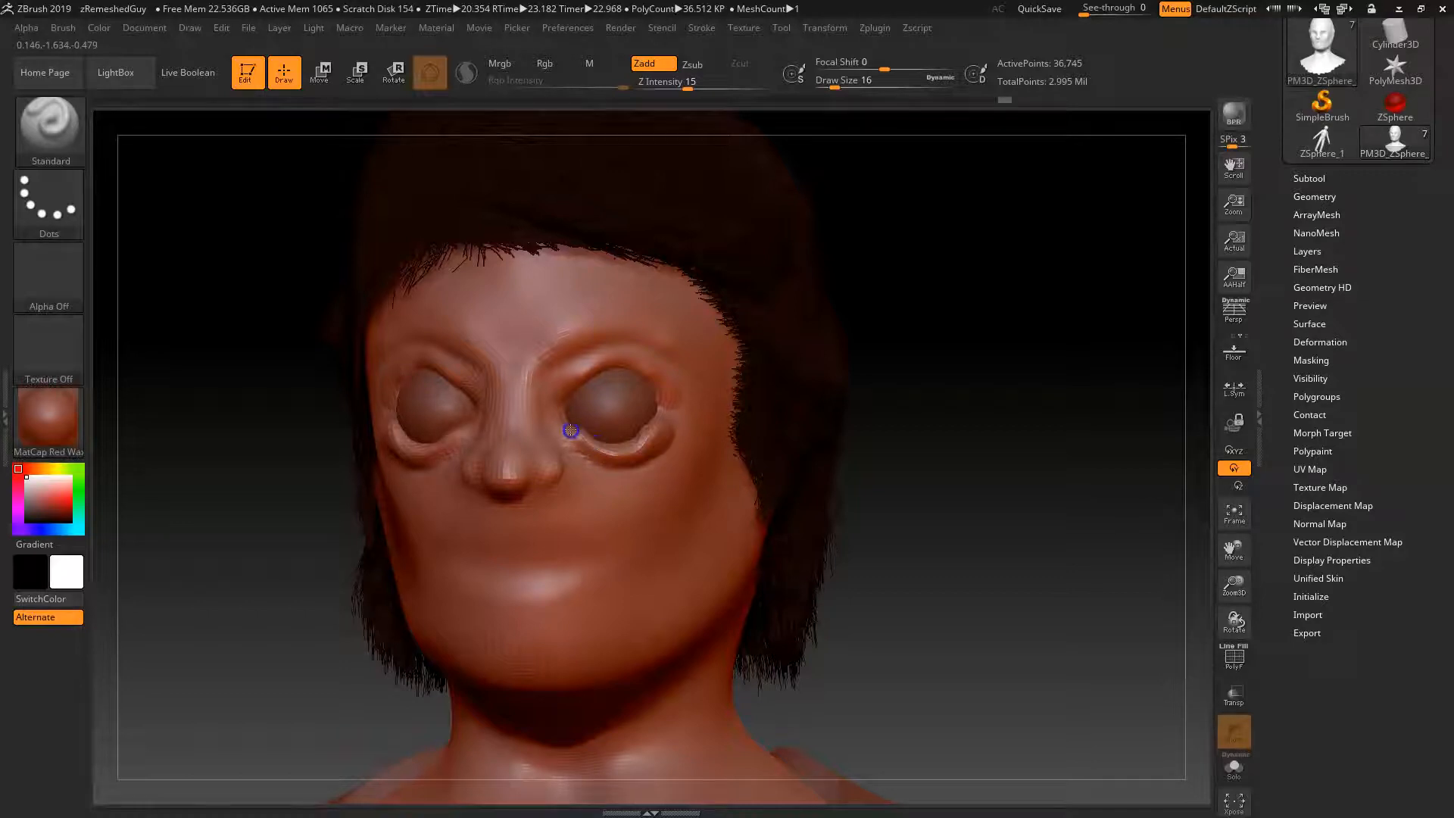
mouse_move(614, 444)
left_mouse_down()
mouse_move(587, 445)
mouse_move(645, 429)
mouse_move(582, 447)
left_mouse_up()
left_click_drag(665, 425, 582, 445, "shift")
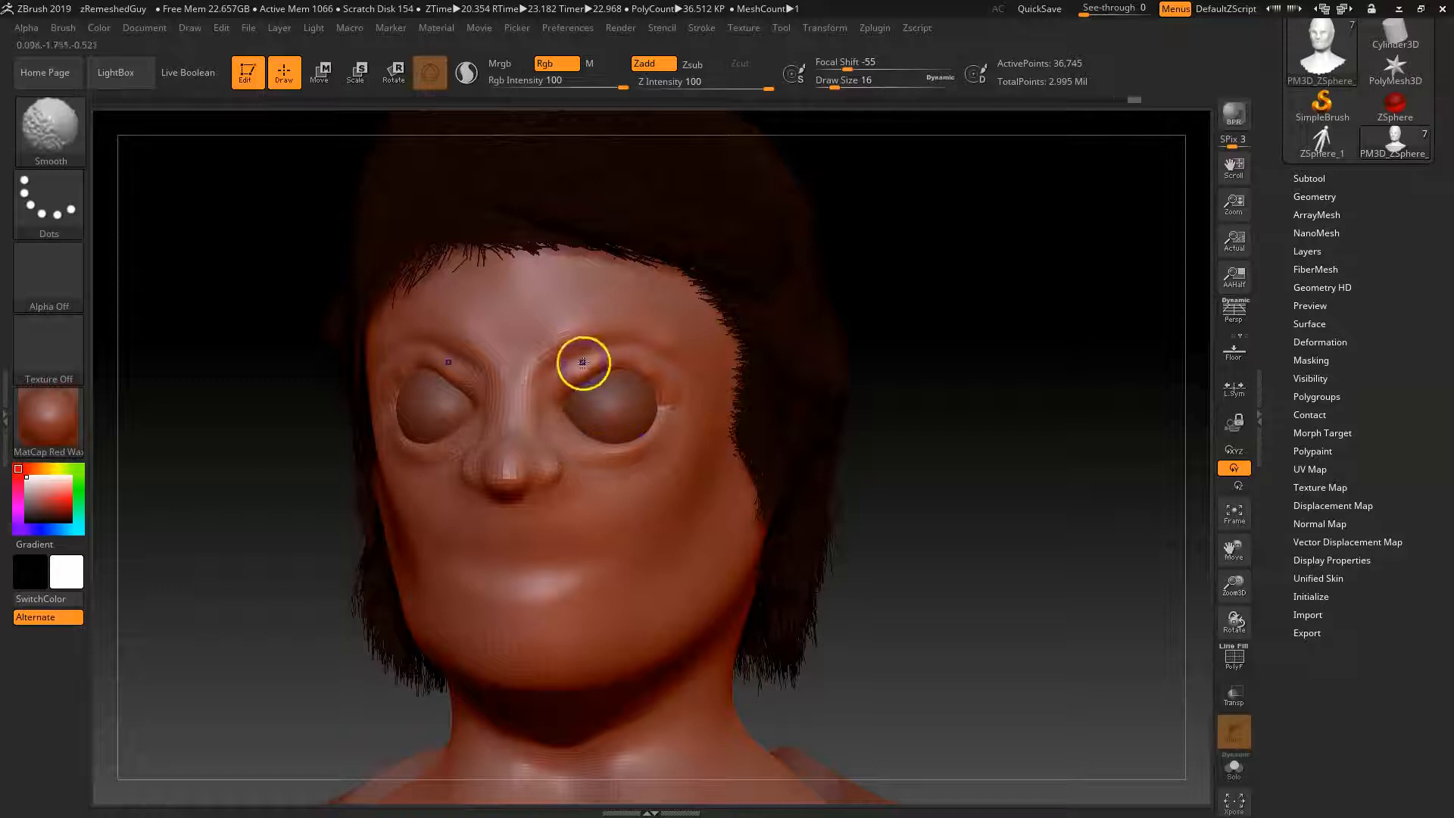
- Sculpt the upper eyelids over the eyeballs and smooth their edges
left_click_drag(939, 406, 896, 389)
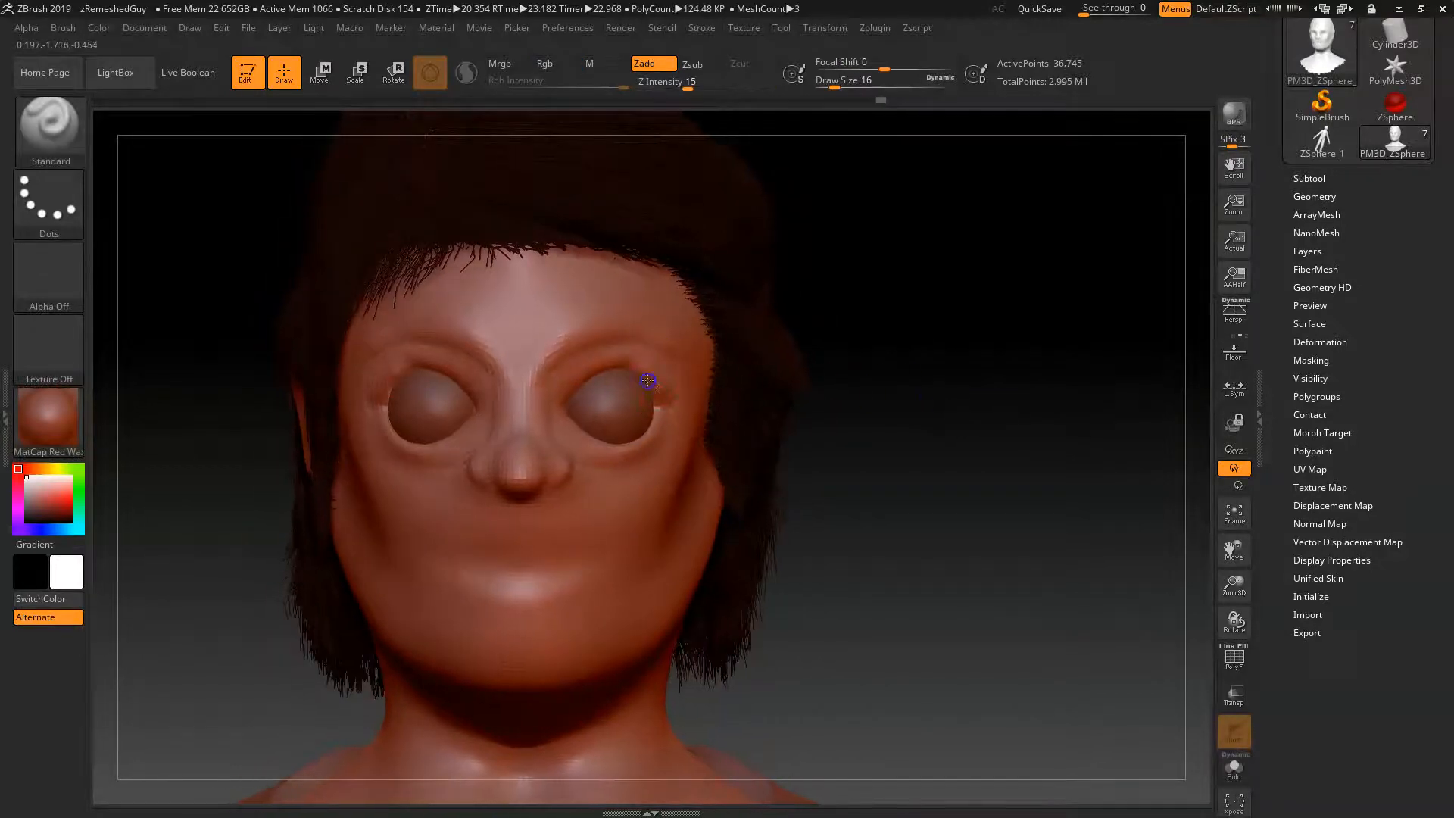
mouse_move(620, 370)
left_mouse_down()
mouse_move(571, 382)
mouse_move(591, 379)
left_mouse_up()
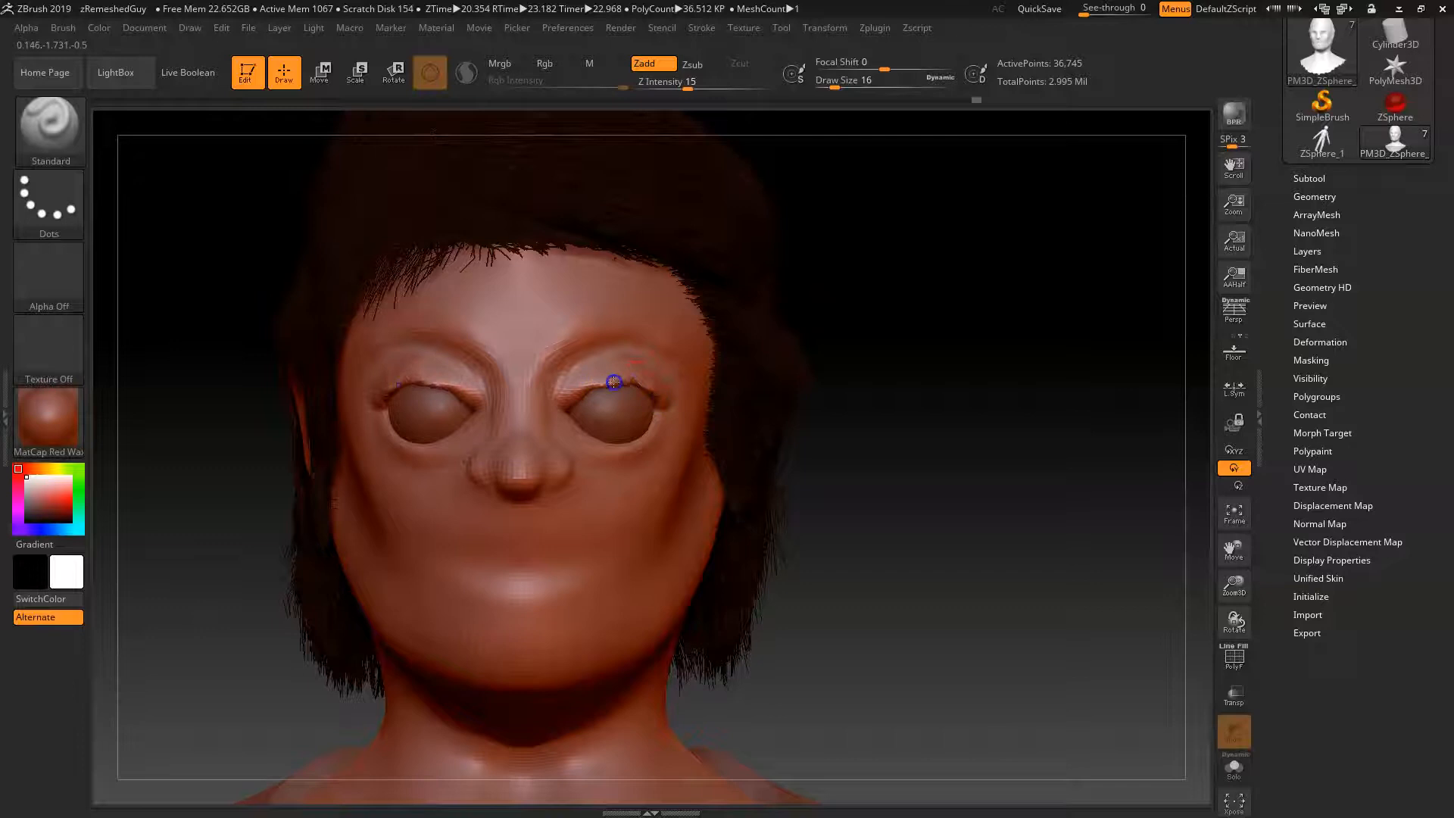
left_click_drag(613, 381, 594, 387, "shift")
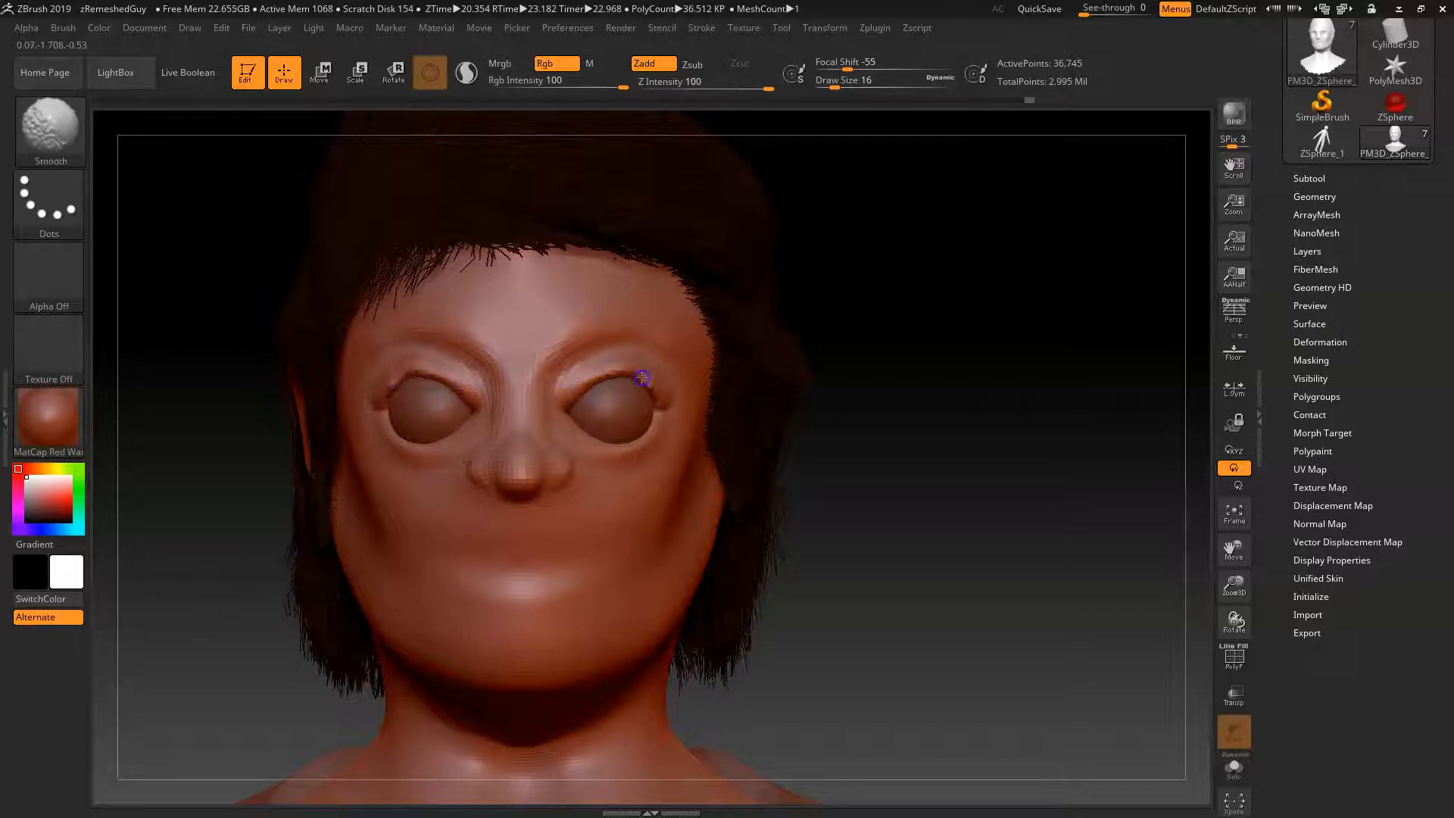
- Refine the outer eye corners and lower eyelid rims with a draw size of 12, smoothing the strokes
right_click(639, 363)
left_click_drag(617, 327, 606, 327)
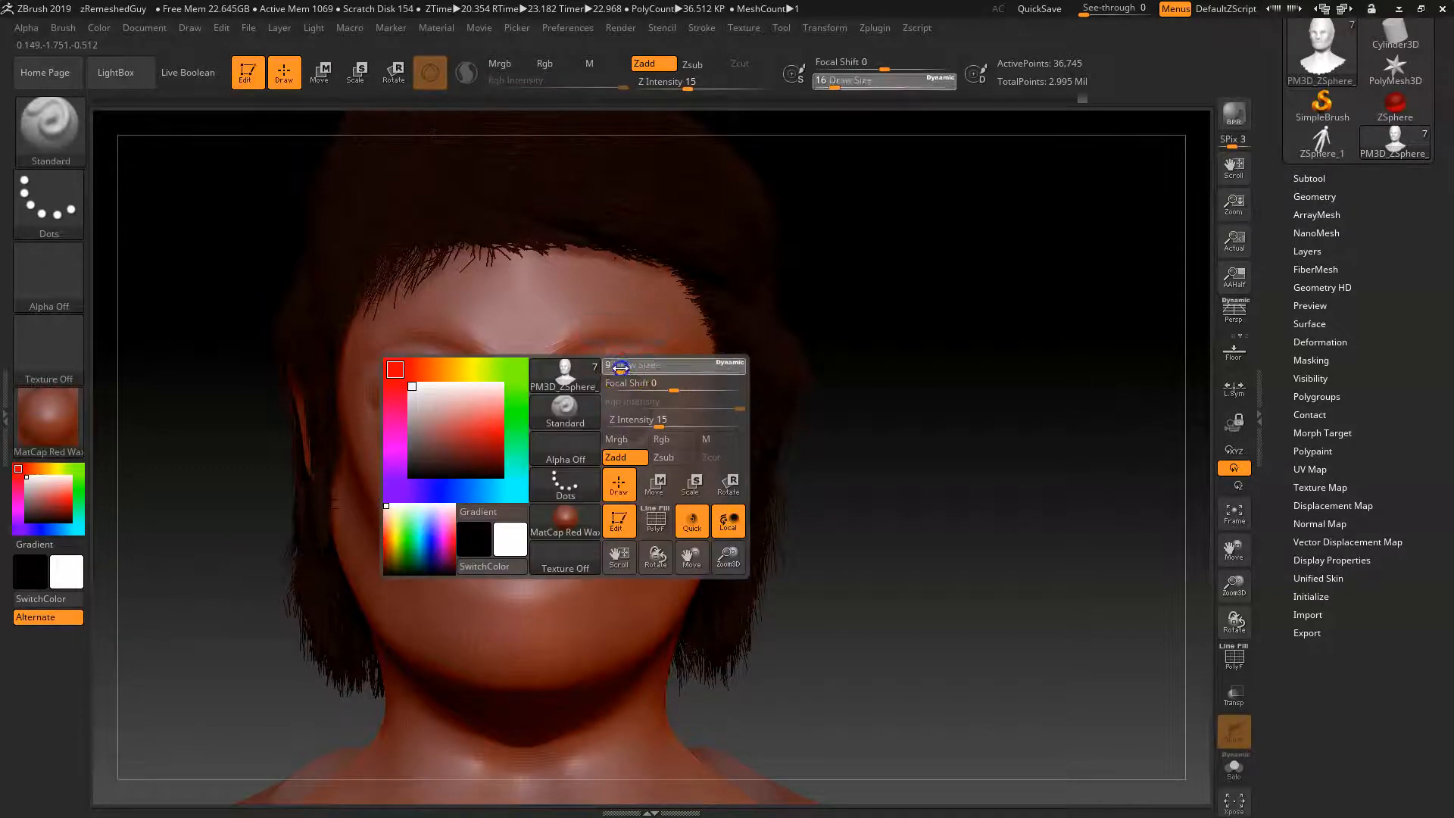
left_click_drag(570, 377, 569, 376)
left_click_drag(655, 365, 640, 358)
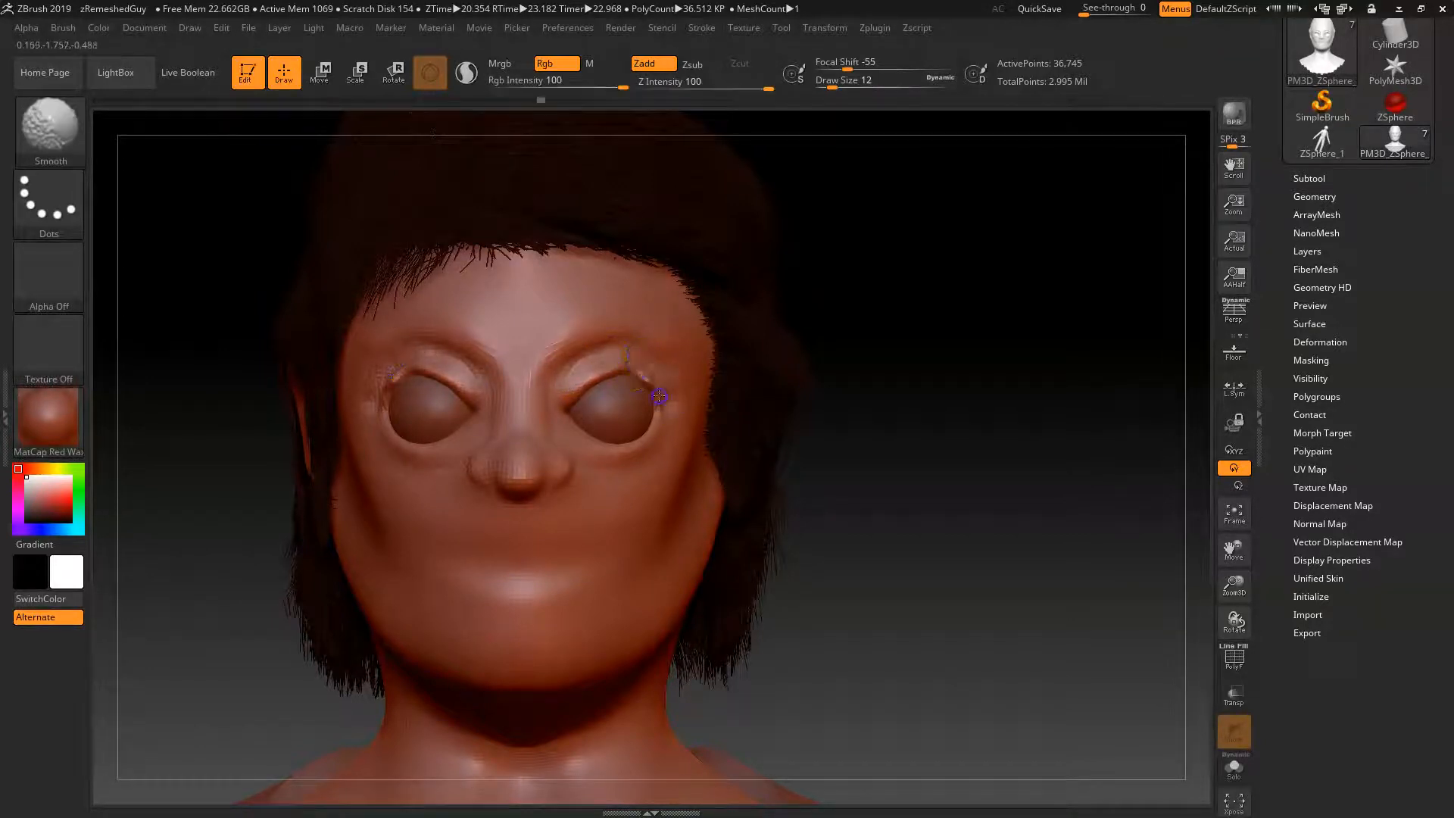
left_click_drag(658, 381, 659, 378, "shift")
left_click_drag(664, 401, 589, 439)
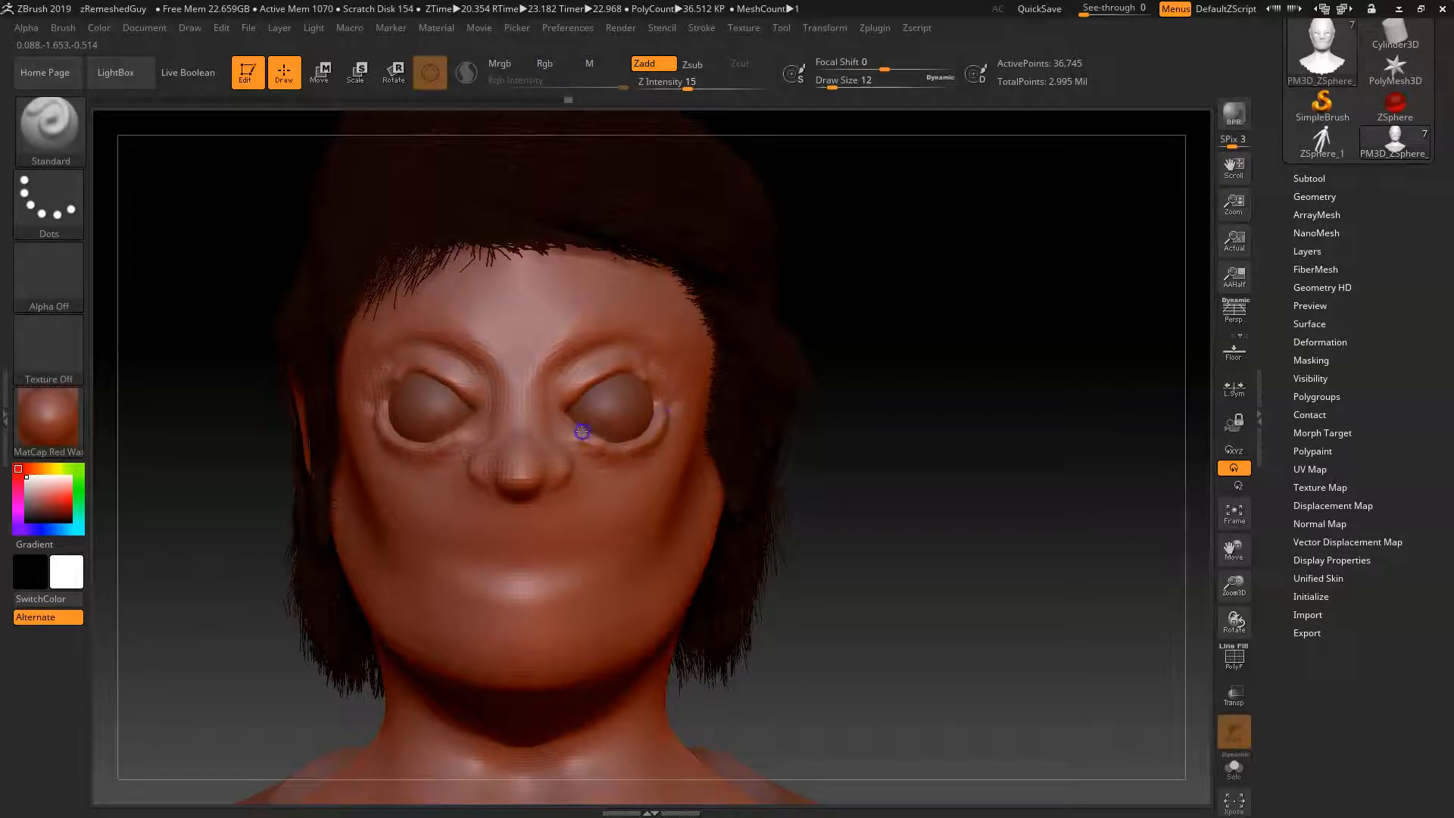
left_click_drag(636, 431, 628, 454, "shift")
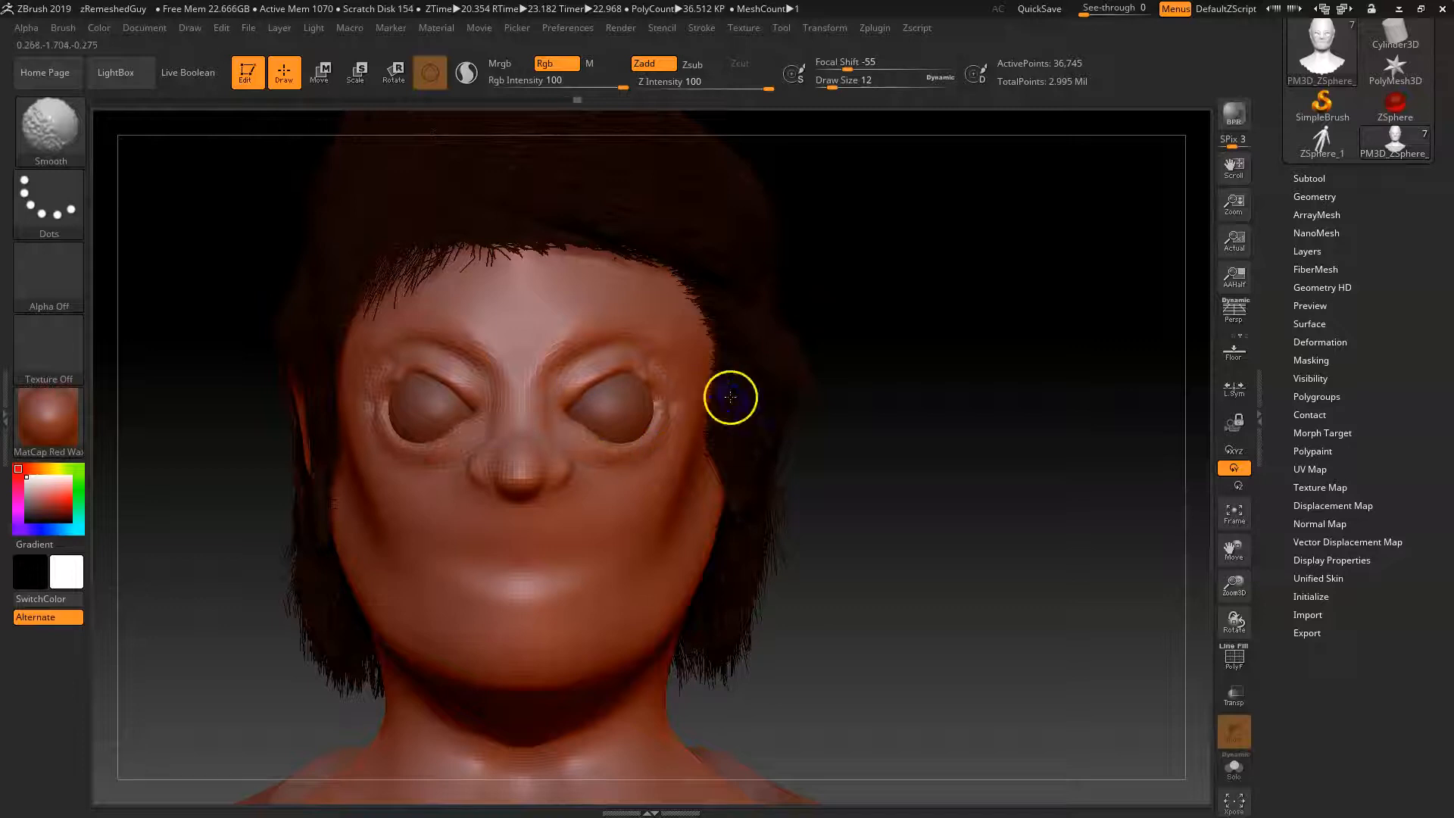
- Smooth the cheek, then carve the mouth line between the lips with a draw size of 7 and soften it
mouse_move(883, 474)
left_mouse_down()
mouse_move(669, 382)
mouse_move(668, 347)
mouse_move(677, 374)
left_mouse_up()
mouse_move(942, 436)
left_mouse_down()
mouse_move(666, 462)
mouse_move(668, 507)
mouse_move(714, 393)
mouse_move(730, 425)
left_mouse_up()
key("space")
key("shift")
left_click_drag(705, 522, 742, 439, "shift")
mouse_move(629, 523)
left_mouse_down("shift")
mouse_move(629, 548)
mouse_move(642, 542)
mouse_move(521, 558)
left_mouse_up("shift")
right_click(568, 575)
right_click(535, 556)
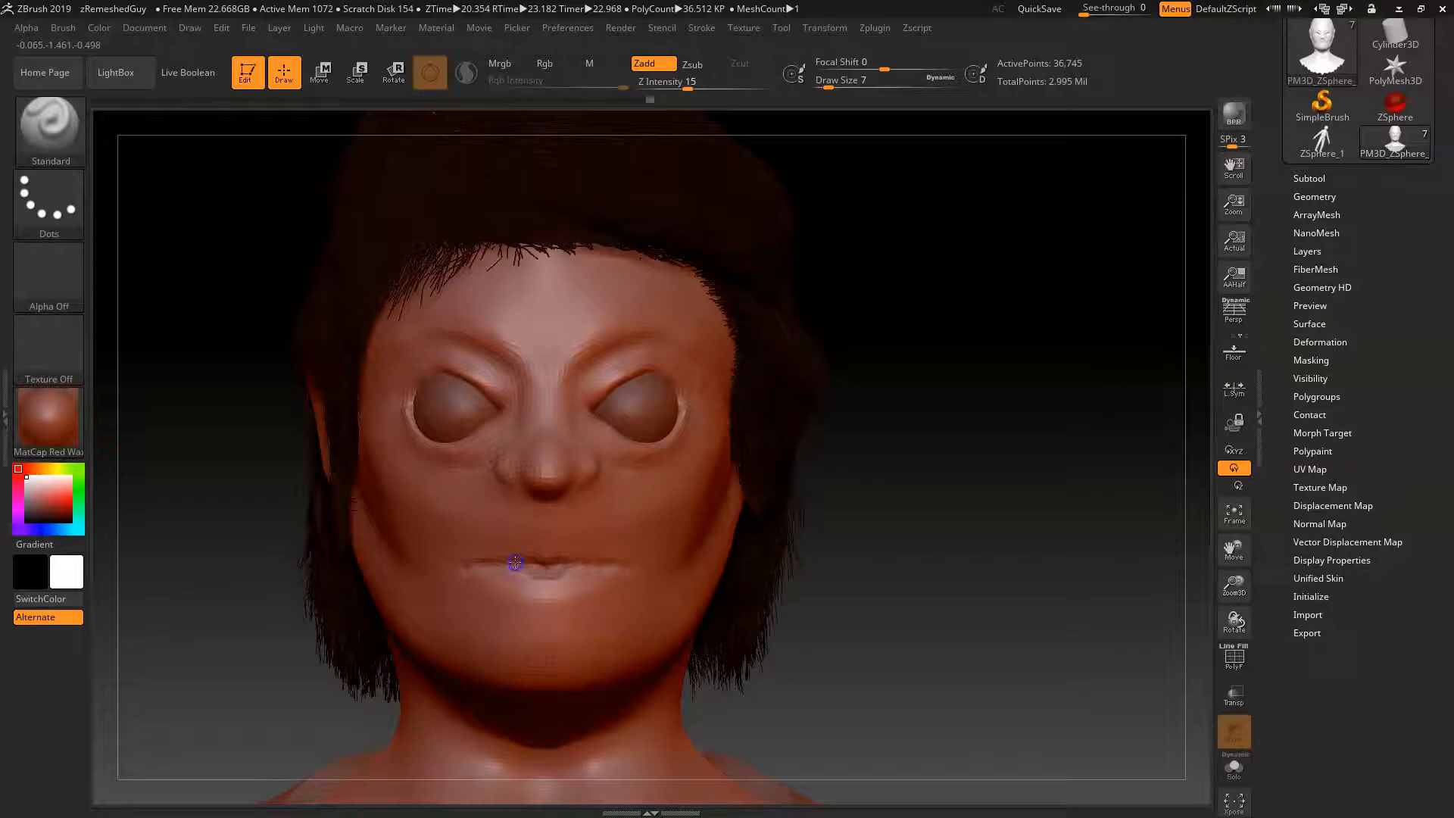
mouse_move(510, 565)
left_mouse_down("shift")
mouse_move(537, 583)
mouse_move(520, 558)
mouse_move(568, 558)
left_mouse_up("shift")
- Set the draw size to 13 and build up the upper lip above the mouth line
left_click_drag(938, 558, 814, 561)
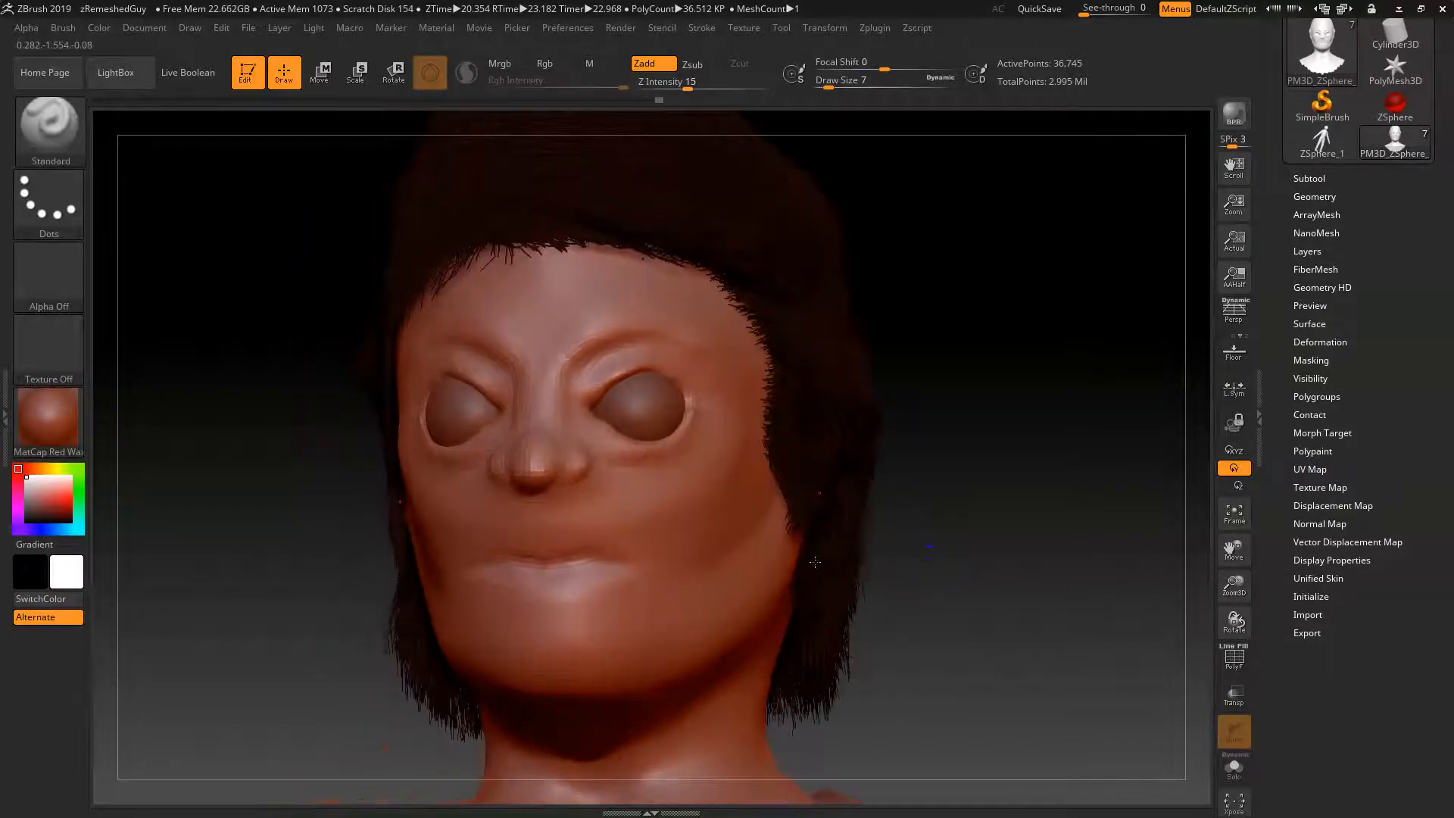
key("space")
left_click_drag(563, 550, 566, 553)
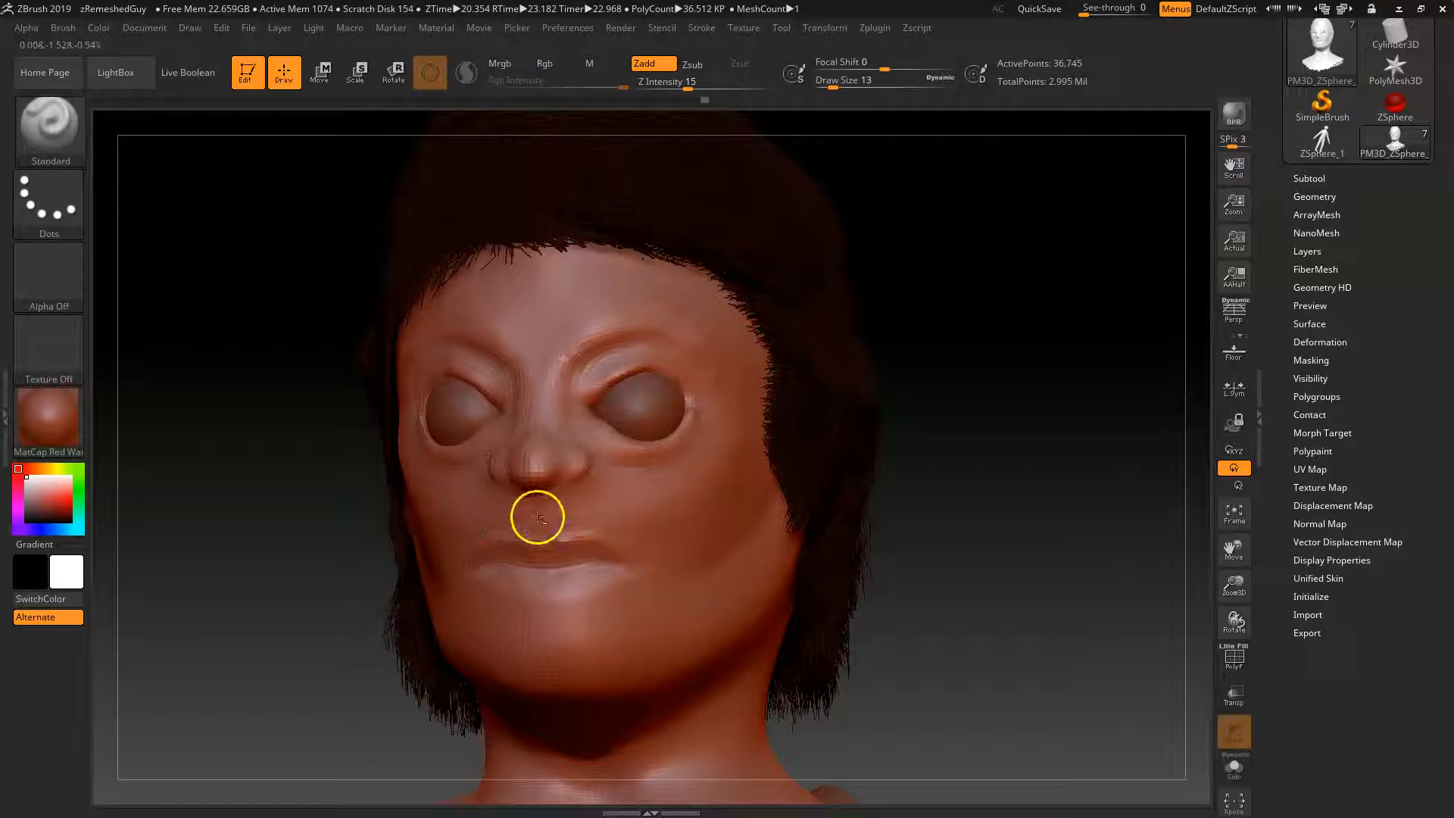
- Smooth under the nose, set the Standard brush's focal shift to -22, and sculpt and soften the nose and upper lip area
left_click_drag(552, 515, 538, 489, "shift")
key("space")
key("space")
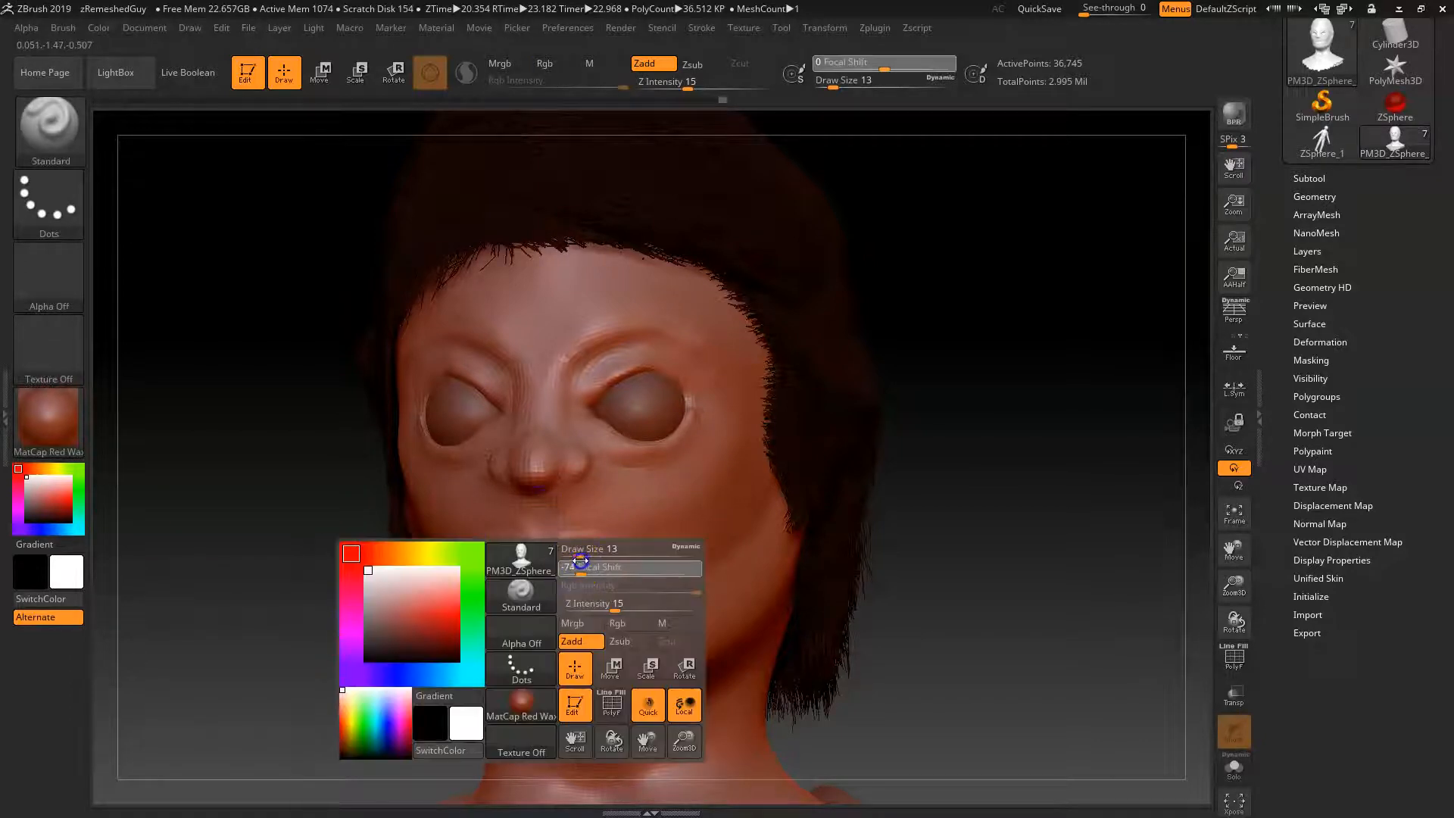
mouse_move(609, 561)
left_mouse_down()
mouse_move(595, 555)
mouse_move(578, 603)
mouse_move(617, 628)
mouse_move(558, 627)
left_mouse_up()
mouse_move(982, 581)
left_mouse_down()
mouse_move(1006, 584)
mouse_move(526, 474)
left_mouse_up()
left_click_drag(536, 469, 537, 471, "shift")
left_click_drag(366, 617, 280, 611)
left_click_drag(588, 477, 586, 480, "shift")
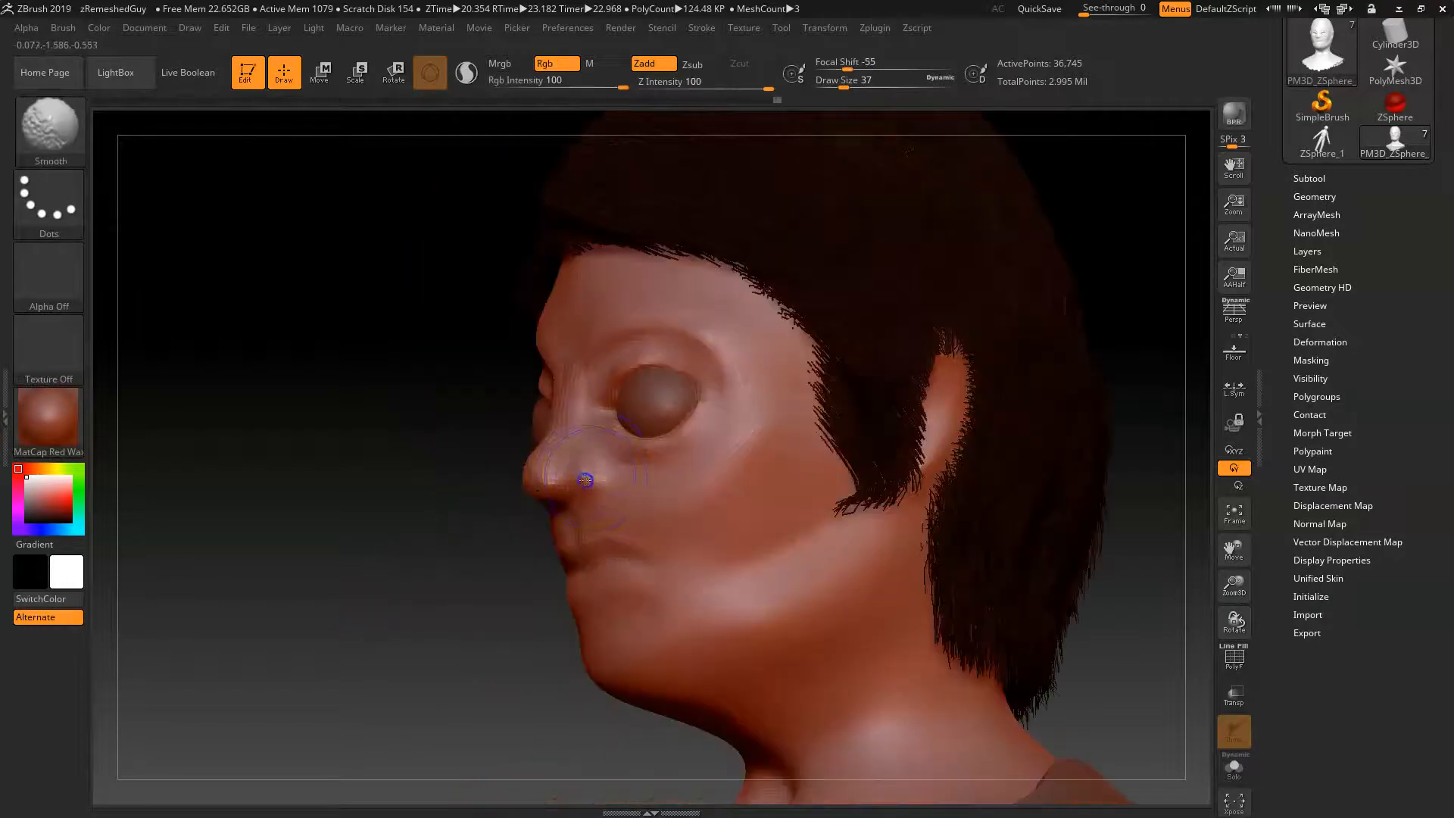
- Shape the jawline and the underside of the chin, smoothing the lower cheek with a draw size of 37
mouse_move(422, 617)
left_mouse_down()
mouse_move(346, 601)
mouse_move(425, 591)
mouse_move(883, 643)
mouse_move(918, 532)
mouse_move(884, 620)
left_mouse_up()
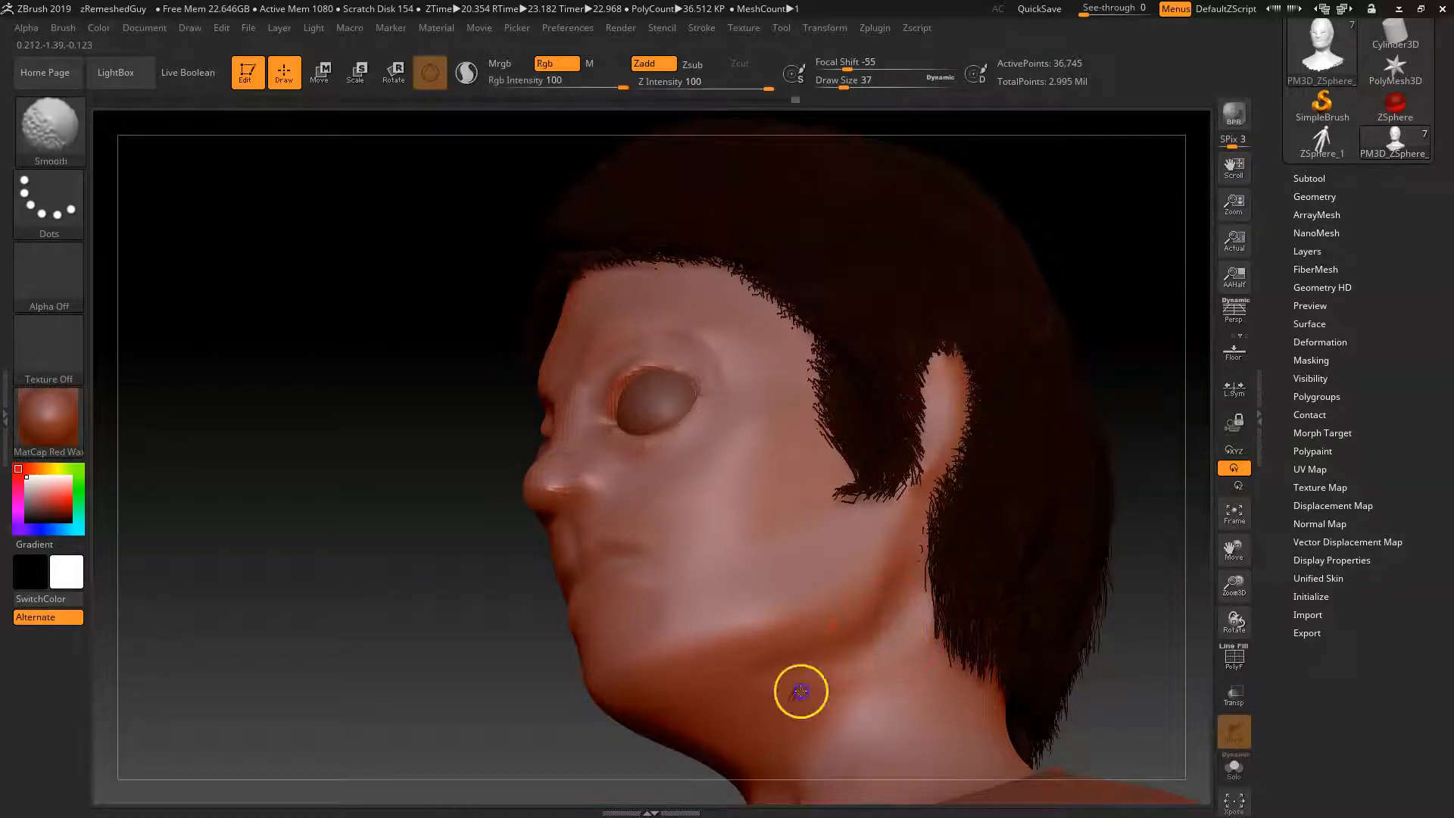
mouse_move(572, 702)
left_mouse_down()
mouse_move(551, 714)
mouse_move(558, 733)
mouse_move(587, 711)
left_mouse_up()
left_click_drag(1068, 552, 1049, 566)
- Reshape the upper eyelids and outer eye corners around the eyeballs with the Move brush
key("b")
key("m")
key("v")
key("space")
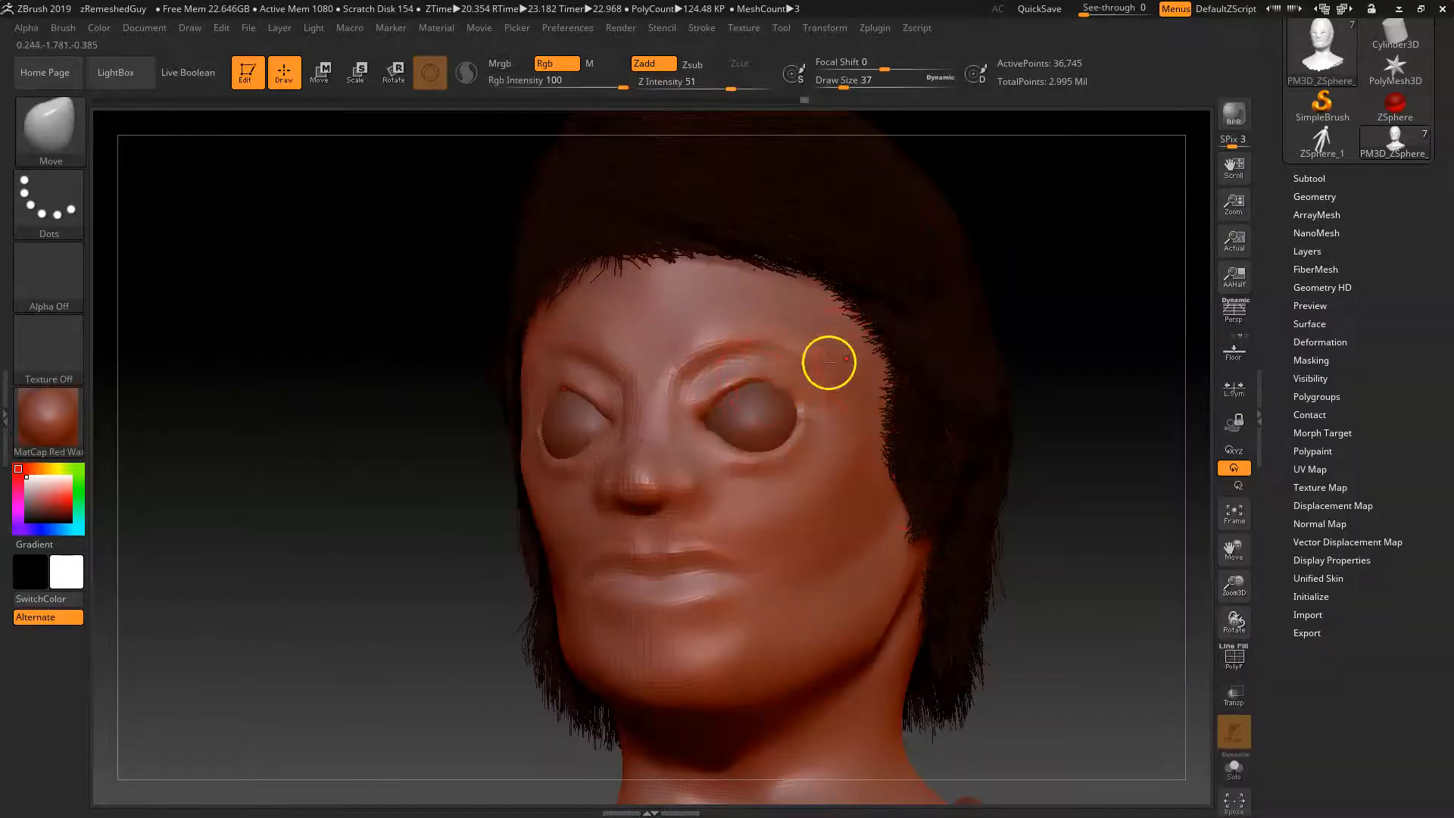
left_click_drag(1033, 356, 1028, 361)
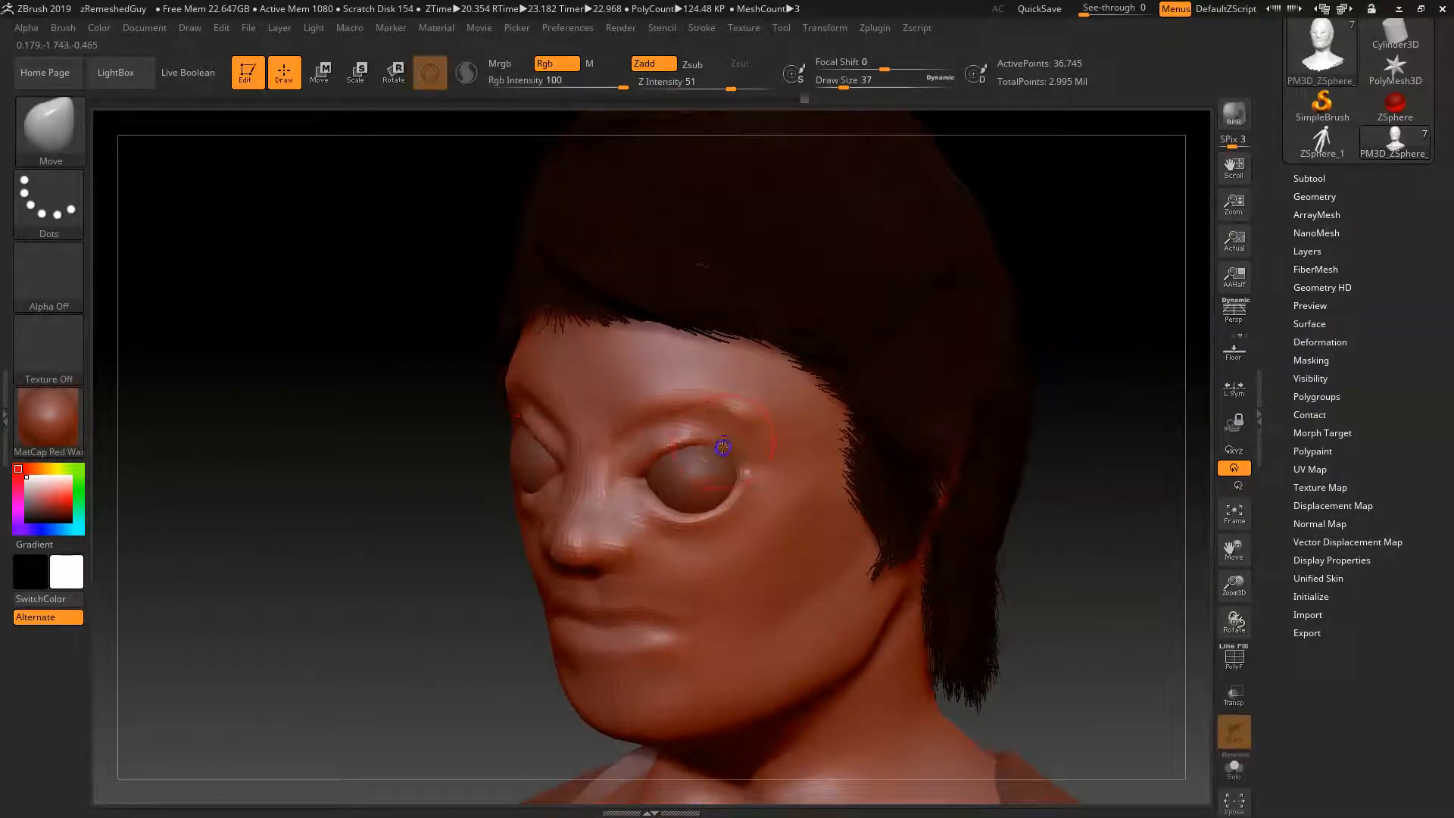
mouse_move(413, 568)
left_mouse_down()
mouse_move(412, 590)
mouse_move(415, 573)
left_mouse_up()
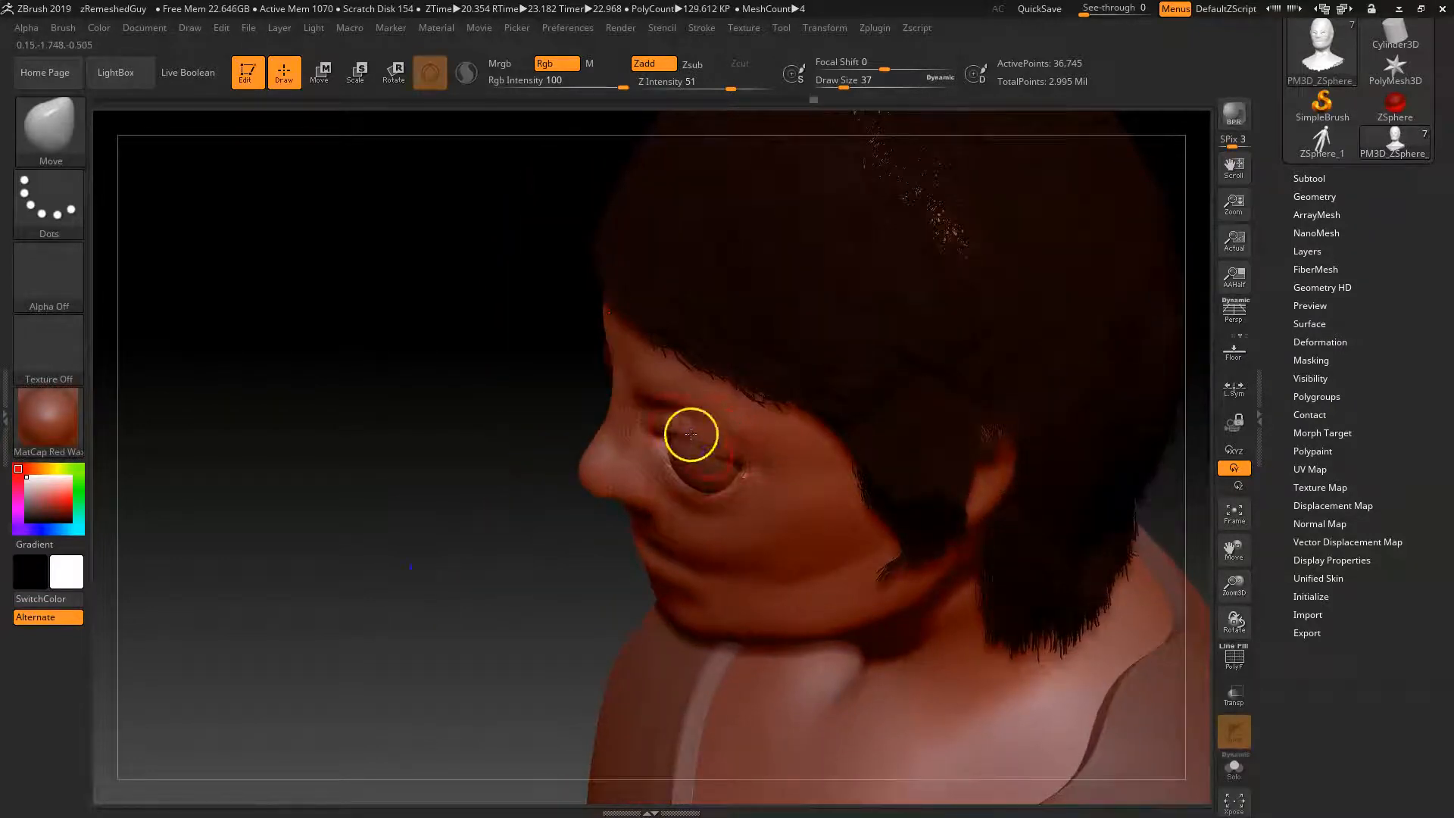
left_click_drag(409, 567, 558, 509)
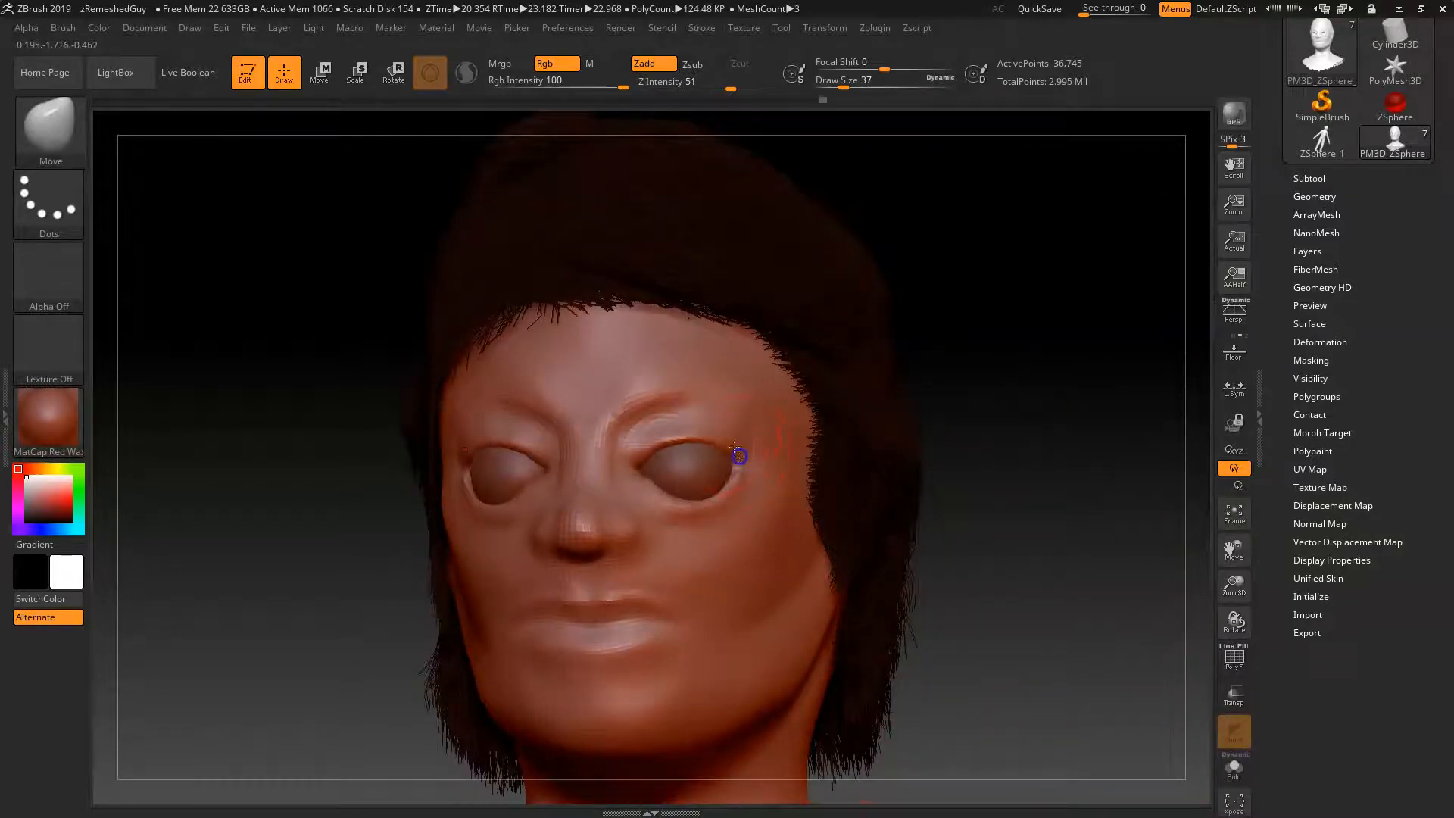
- Set the draw size to 25 and mask the lower eyelids and the upper cheeks beneath the eyes
key("space")
key("ctrl")
left_click_drag(740, 493, 647, 500, "ctrl")
mouse_move(740, 498)
left_mouse_down("ctrl")
mouse_move(633, 543)
mouse_move(610, 510)
left_mouse_up("ctrl")
- Pull the unmasked upper eyelids into place over the eyeballs with the Move brush, checking them in profile
left_click_drag(1038, 399, 719, 448)
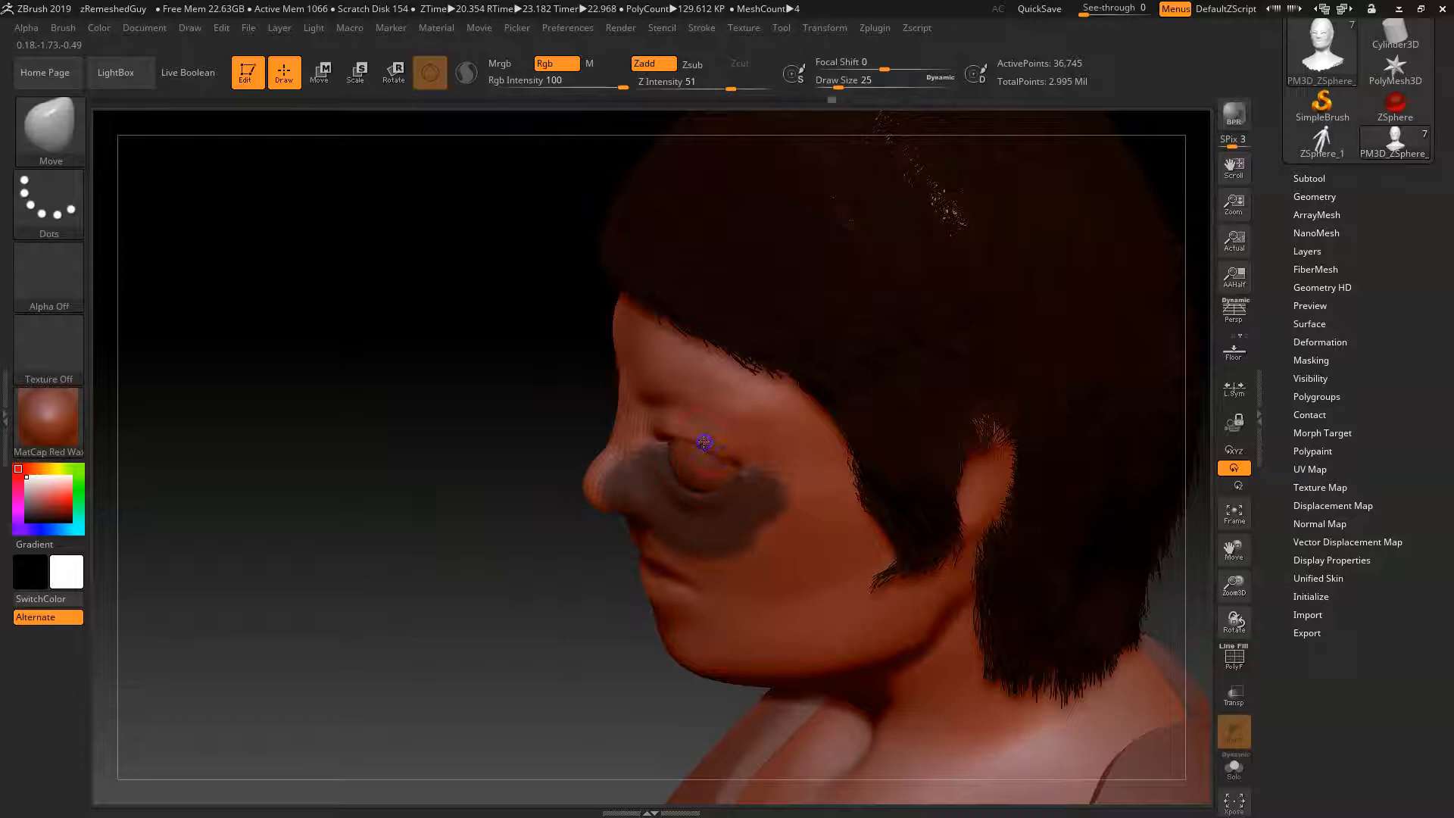
right_click_drag(598, 552, 670, 447)
left_click_drag(635, 460, 728, 451)
left_click_drag(1045, 480, 726, 455)
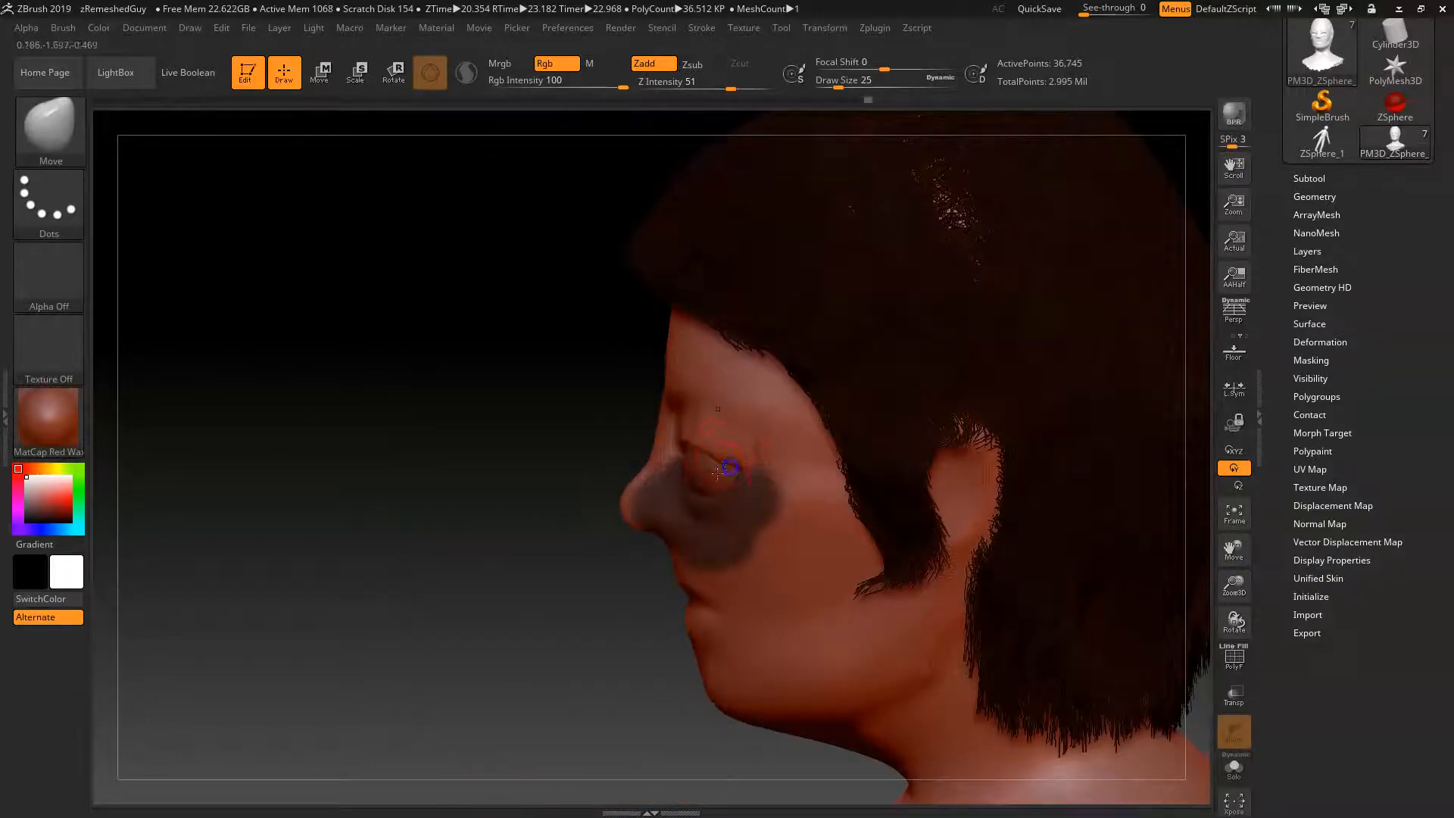
- Lower the Smooth brush's Z intensity to 43 and refine the upper eyelids and their outer corners
left_click_drag(549, 620, 616, 578, "shift")
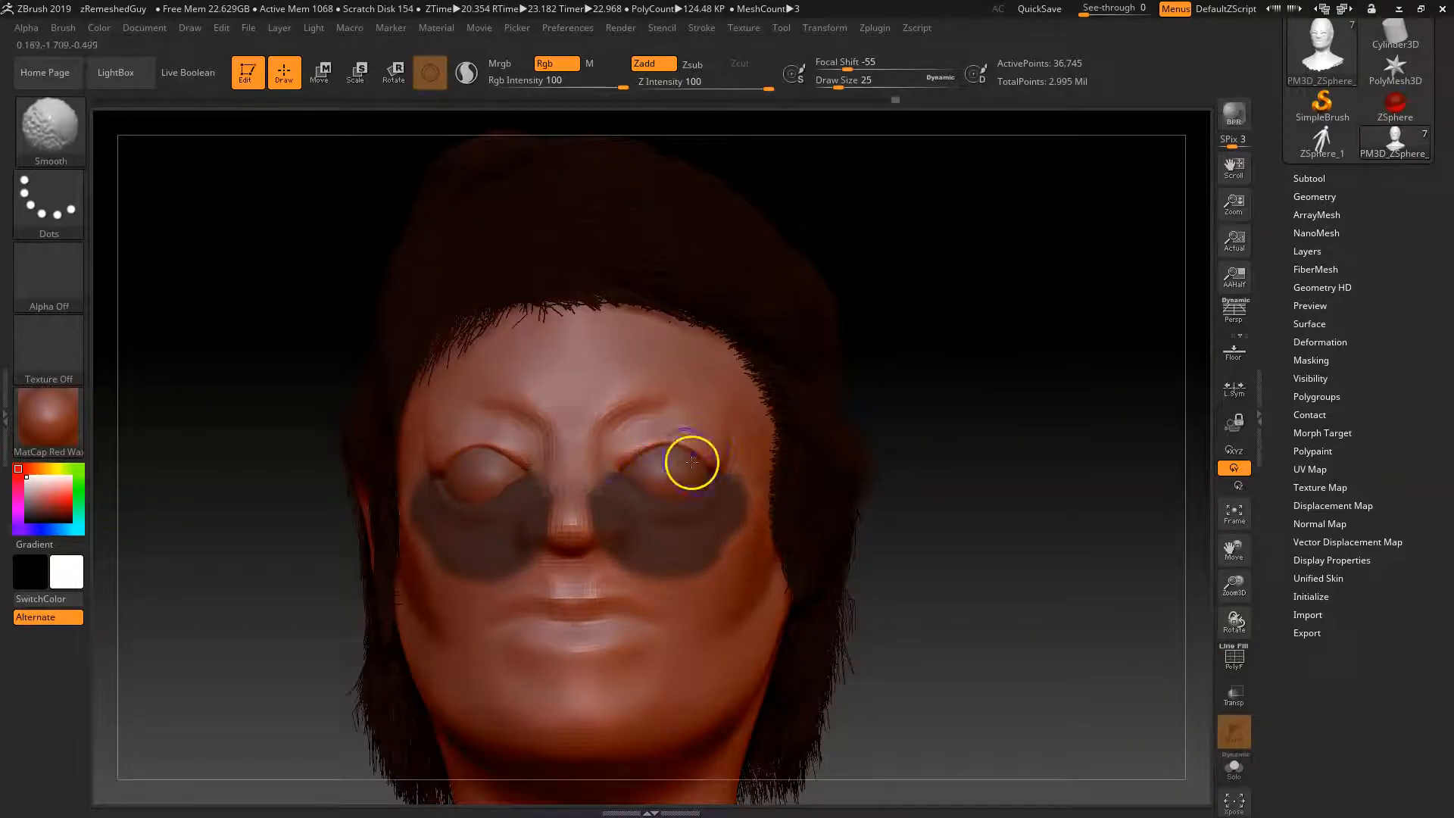
key("space")
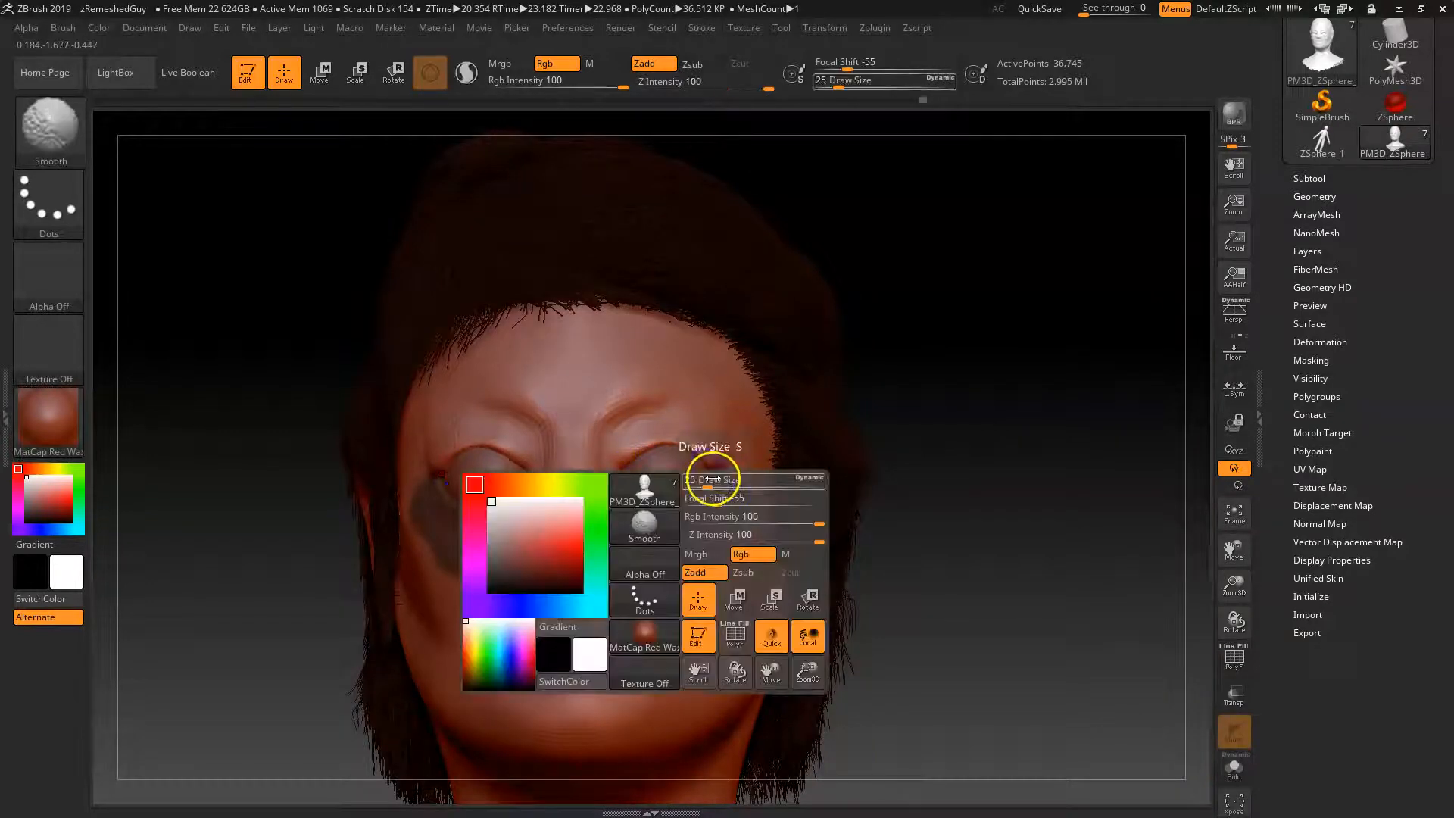
left_click_drag(802, 542, 790, 539)
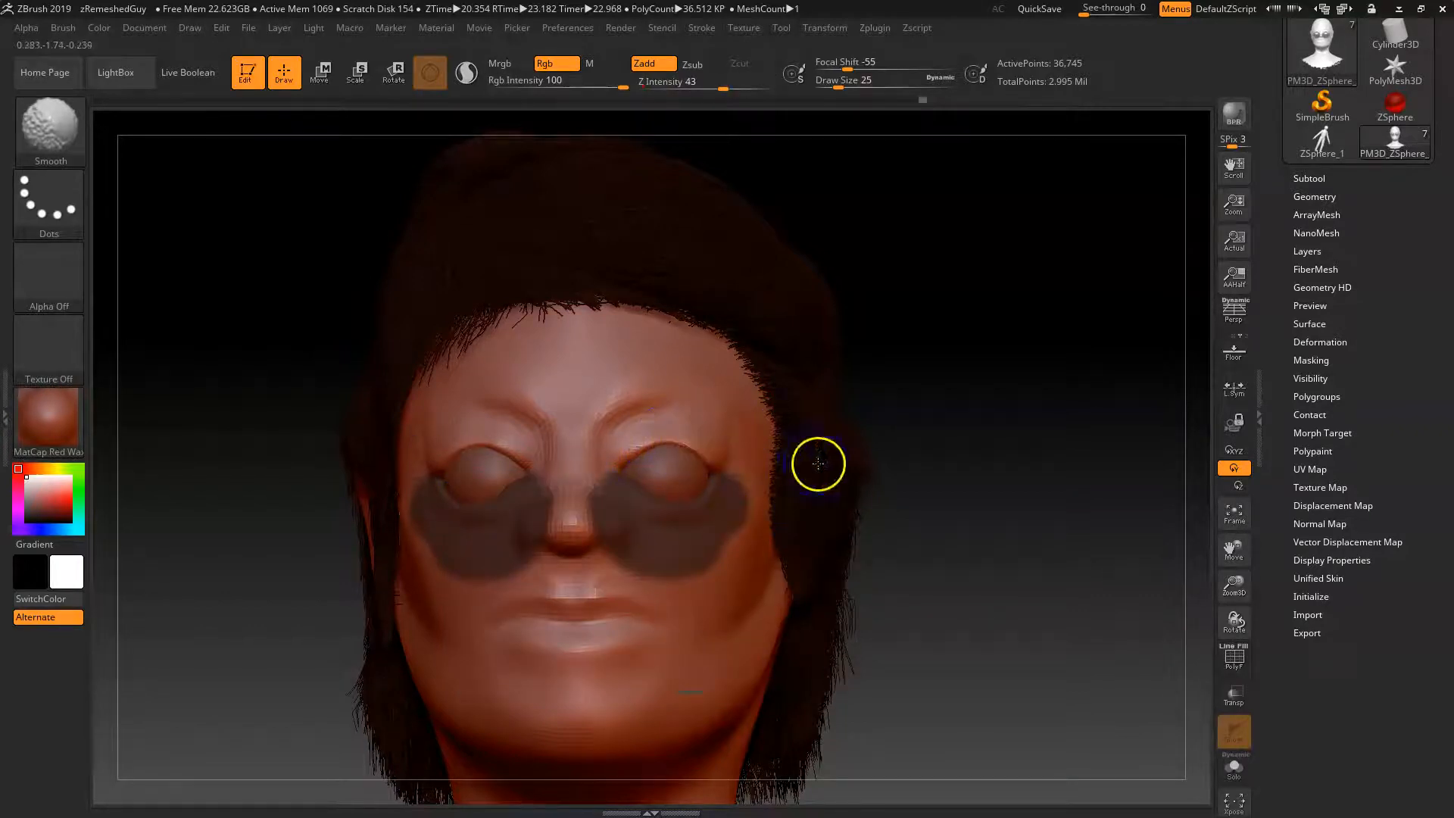
mouse_move(961, 552)
left_mouse_down()
mouse_move(960, 570)
mouse_move(933, 566)
left_mouse_up()
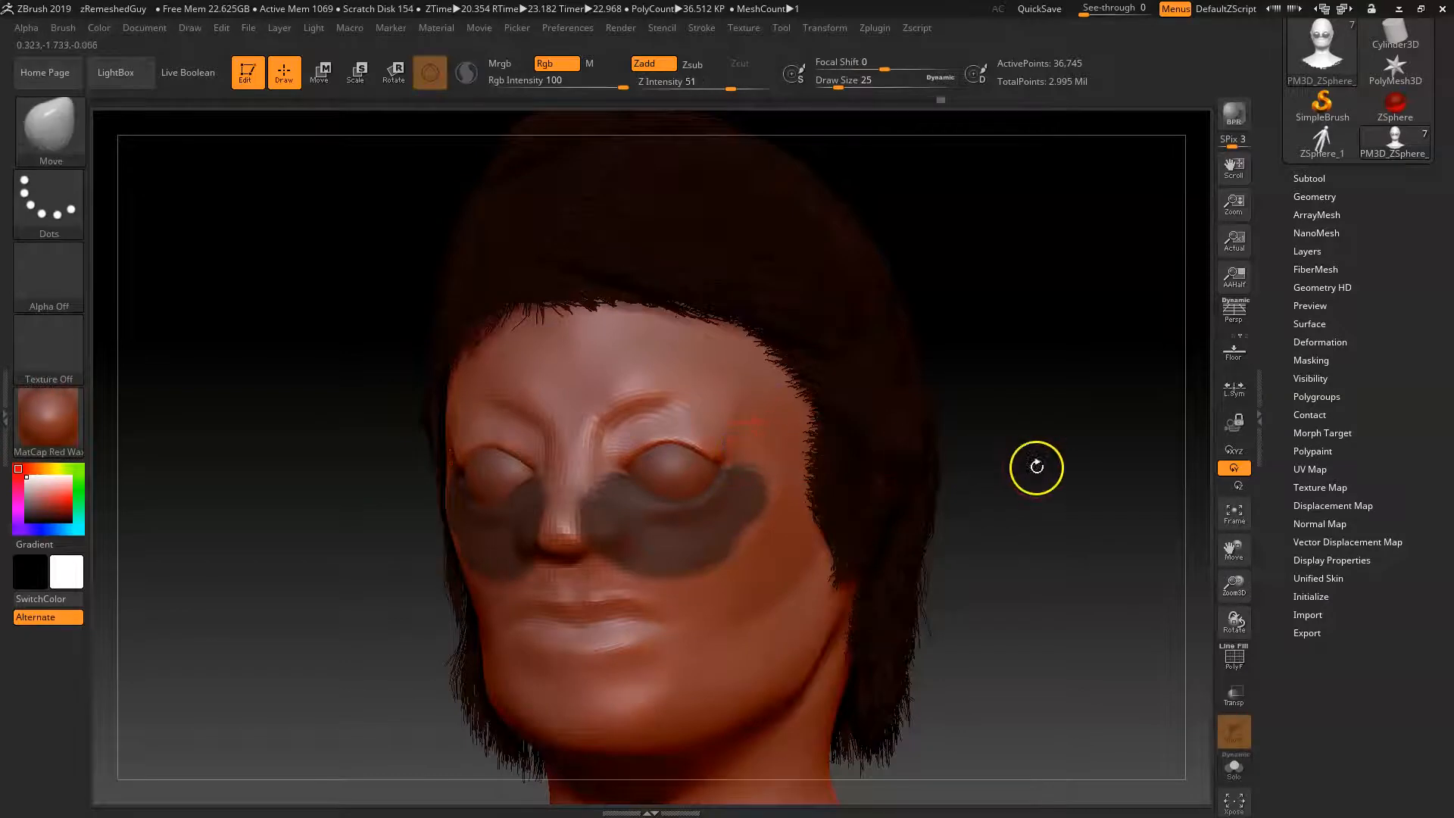
left_click_drag(988, 493, 732, 458)
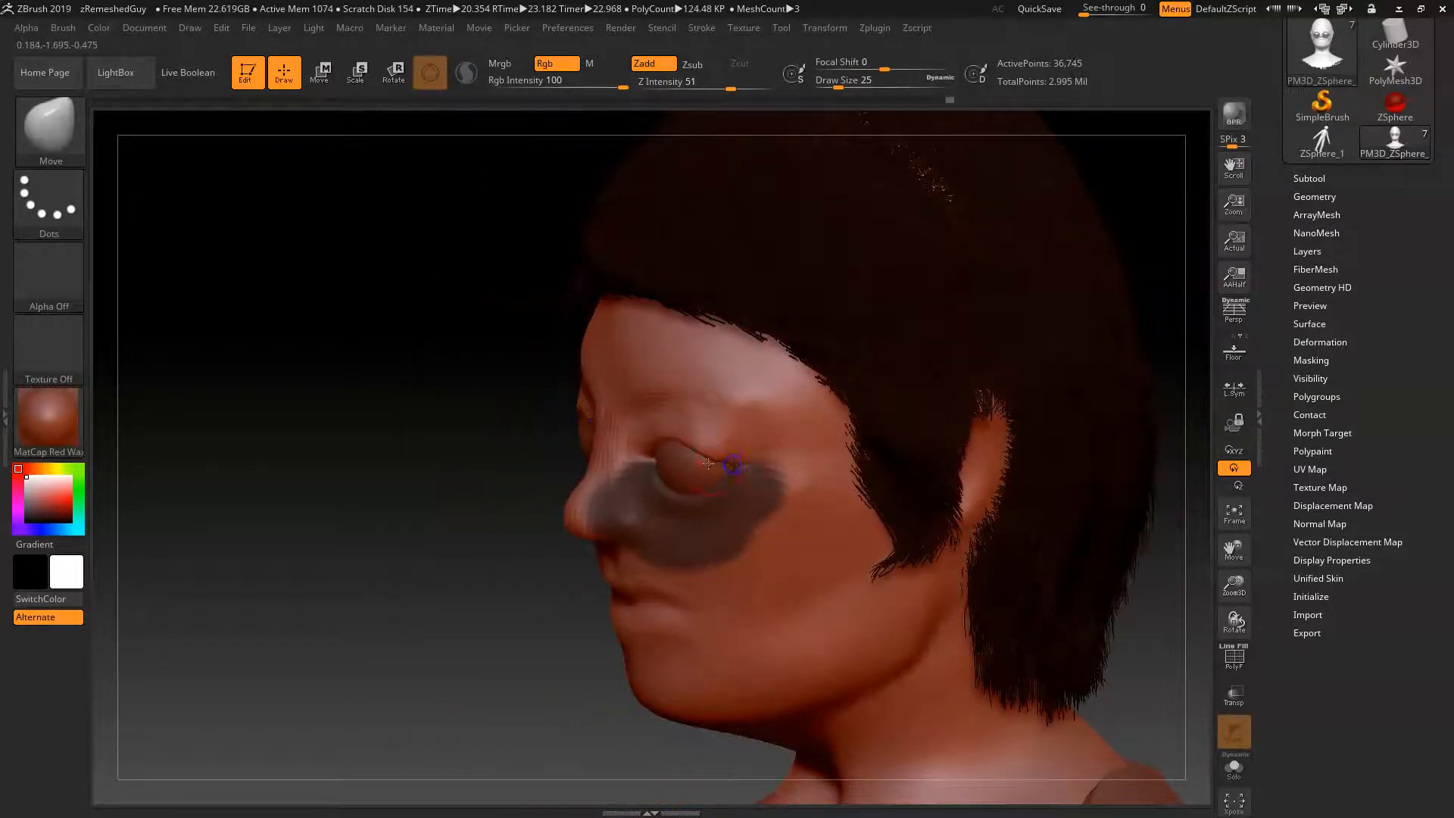
key("shift")
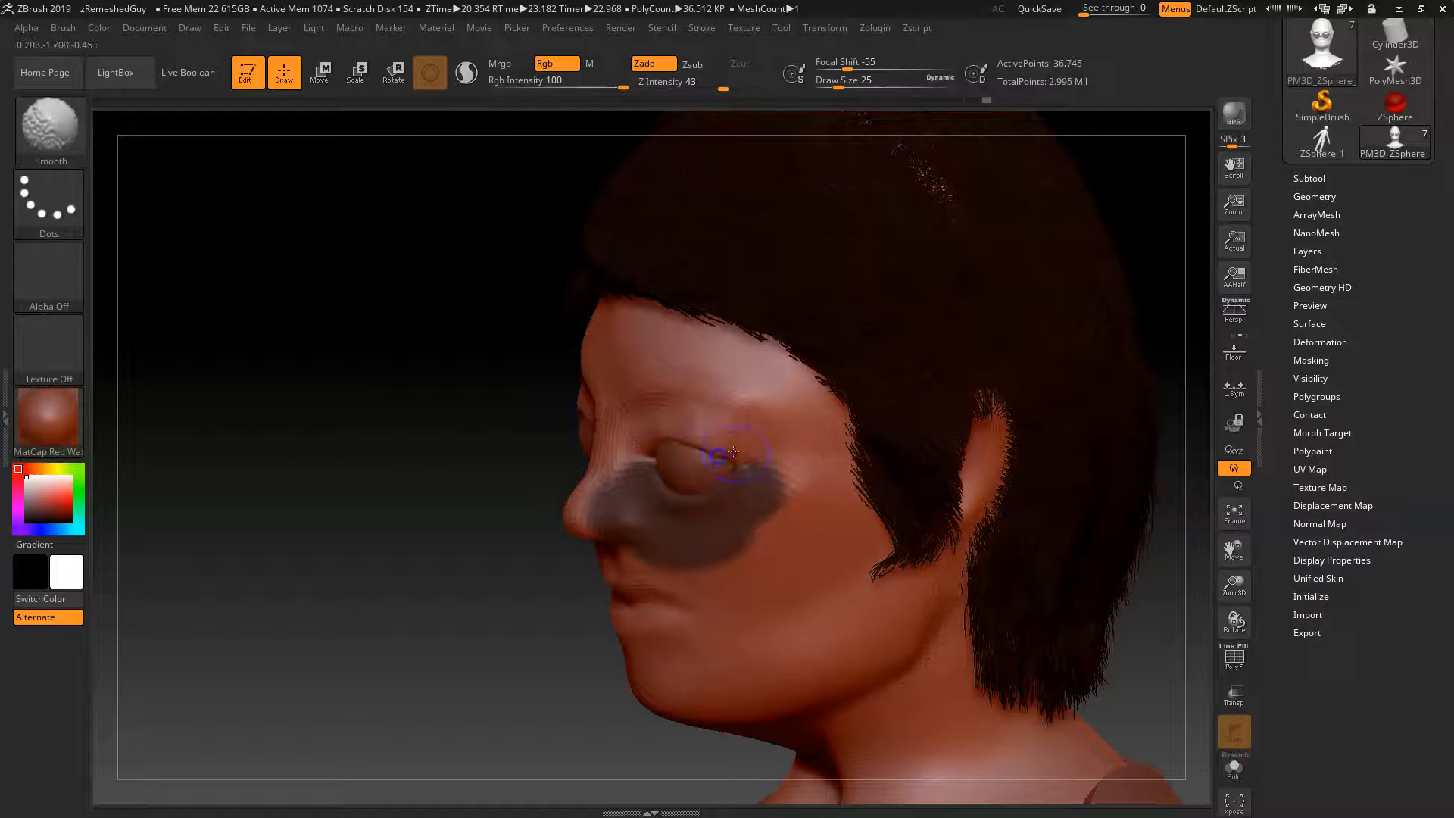
- Set the draw size to 20 and adjust the upper eyelid edges, smoothing them over the eyeballs
key("space")
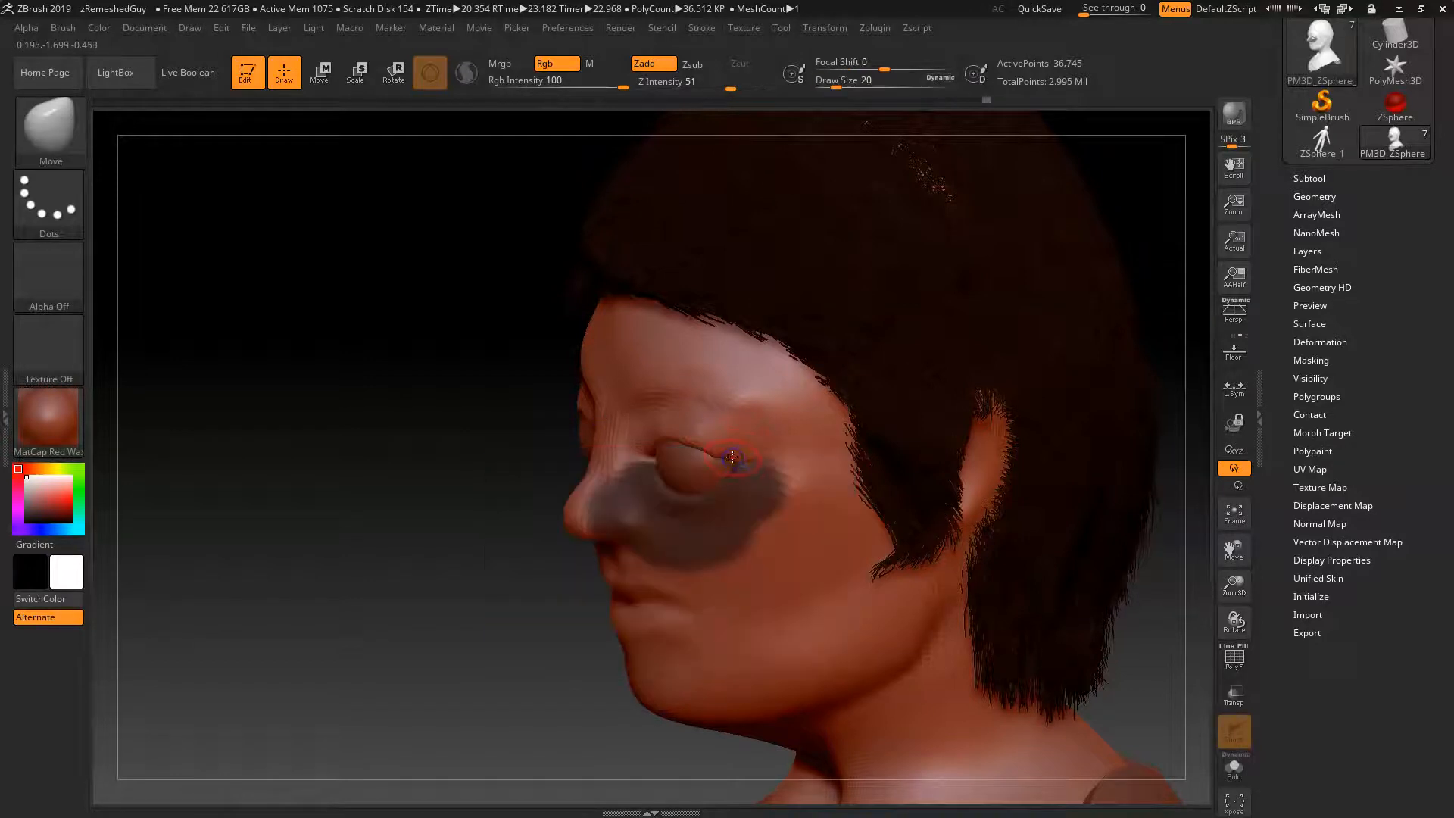
key("shift")
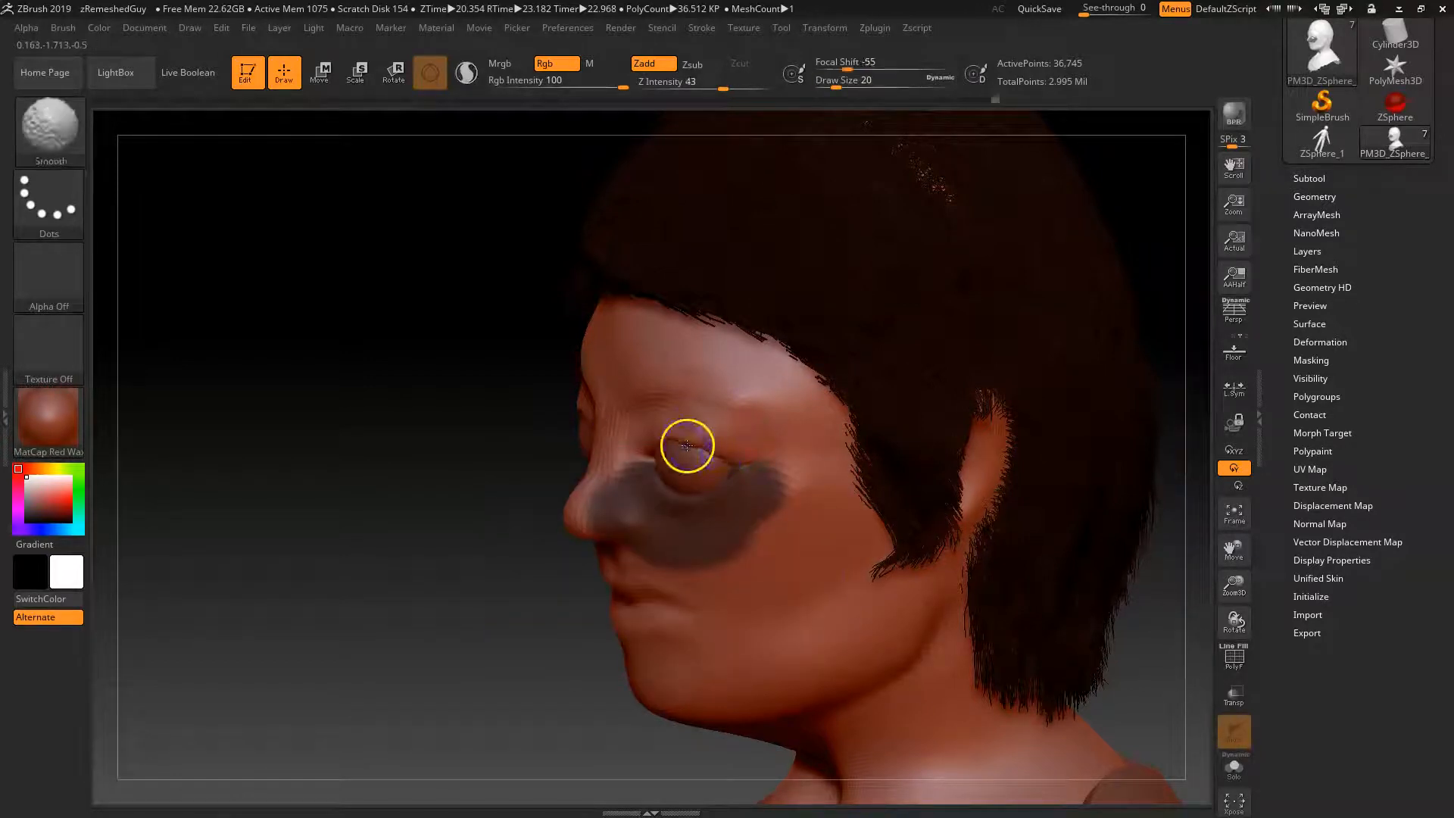
left_click_drag(568, 623, 720, 435)
- Clear the mask under the eyes and mask the upper eyelids and brow area instead
left_click_drag(989, 545, 908, 537)
left_click_drag(1015, 505, 1041, 546, "ctrl")
mouse_move(740, 439)
left_mouse_down("ctrl")
mouse_move(641, 447)
mouse_move(733, 422)
mouse_move(656, 425)
mouse_move(752, 412)
left_mouse_up("ctrl")
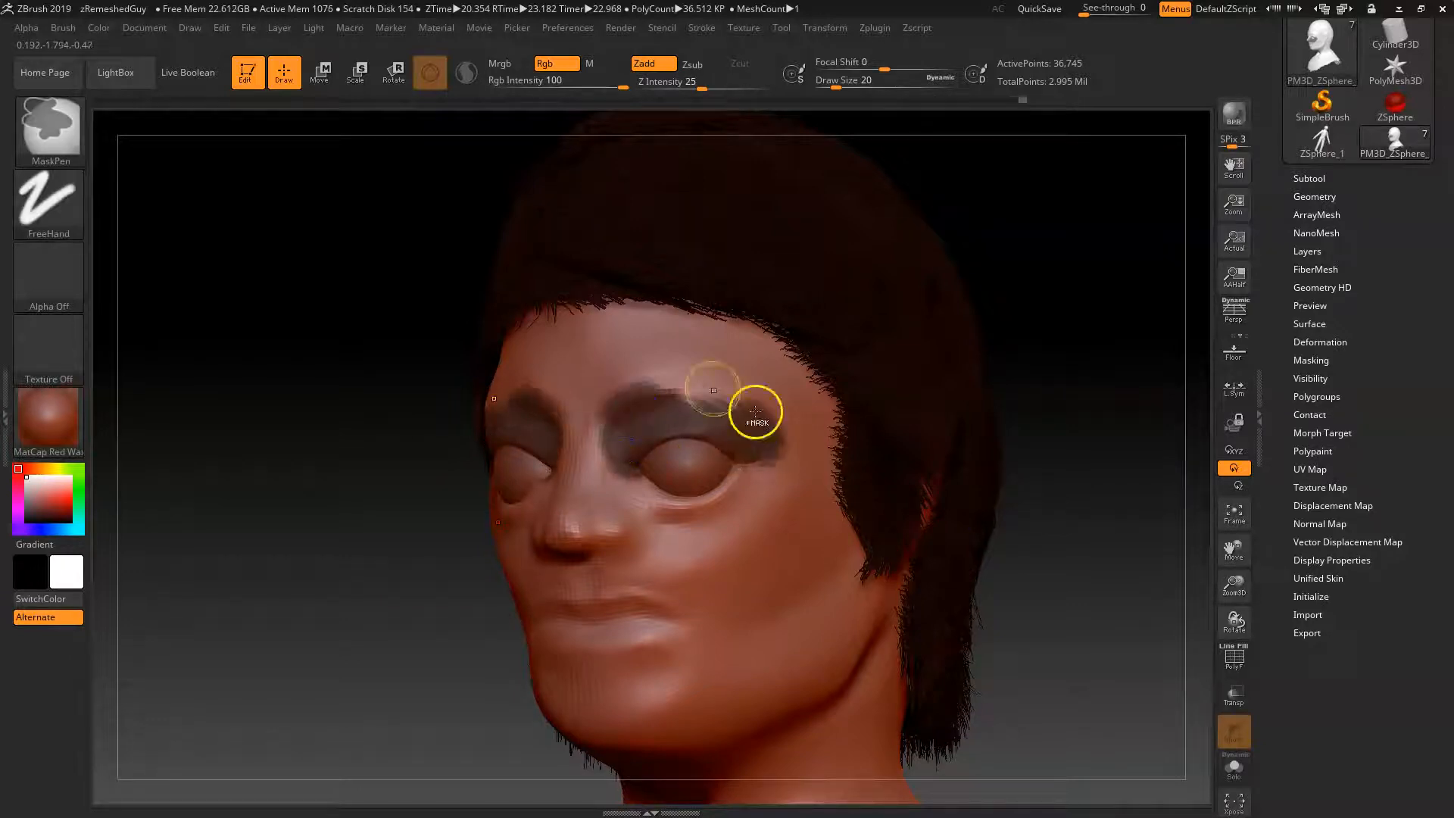
- Move the lower eyelids against the eyeballs, smooth beneath them, and clear the upper eyelid mask
left_click_drag(713, 489, 724, 483)
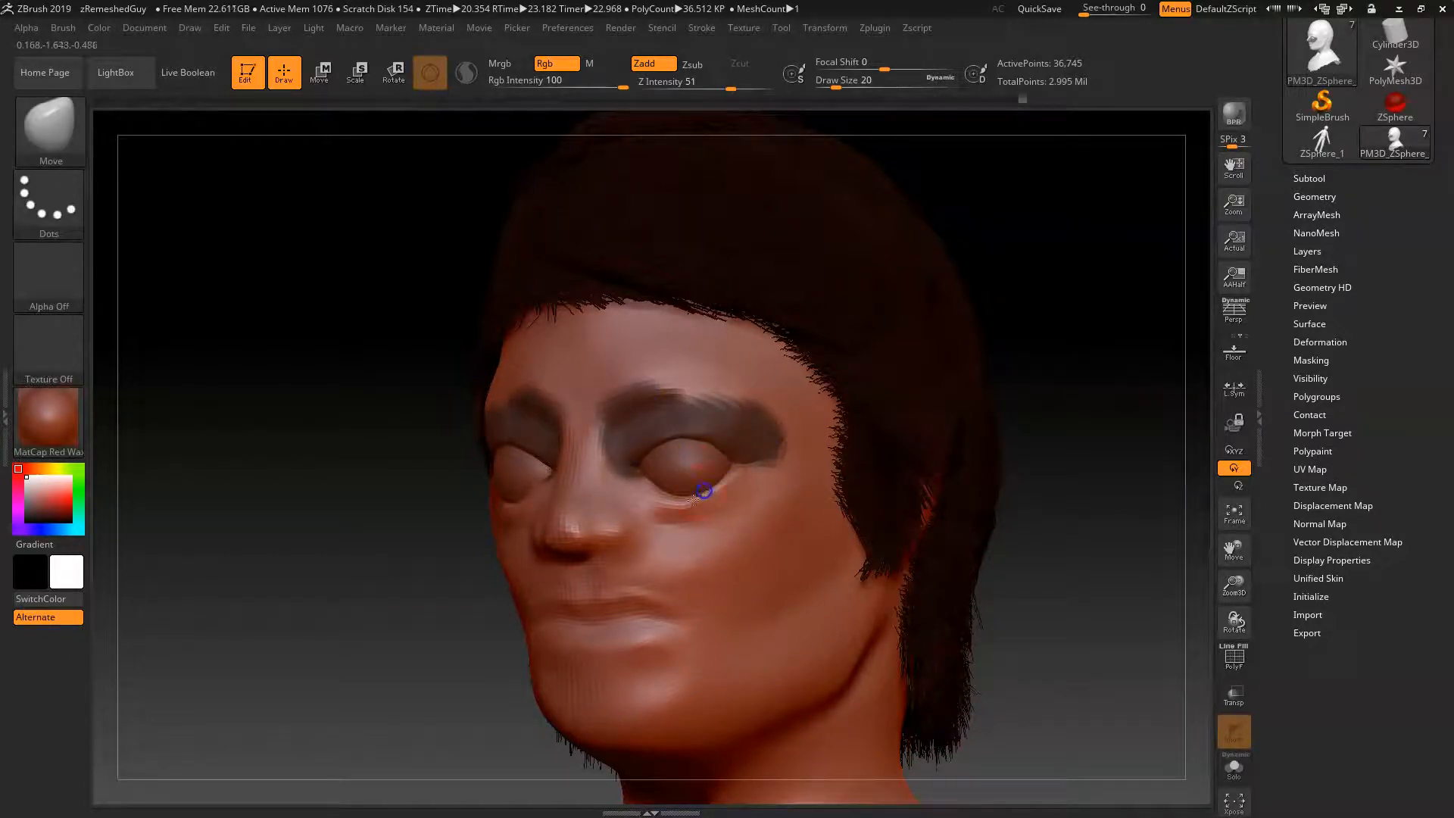
left_click_drag(651, 485, 692, 491)
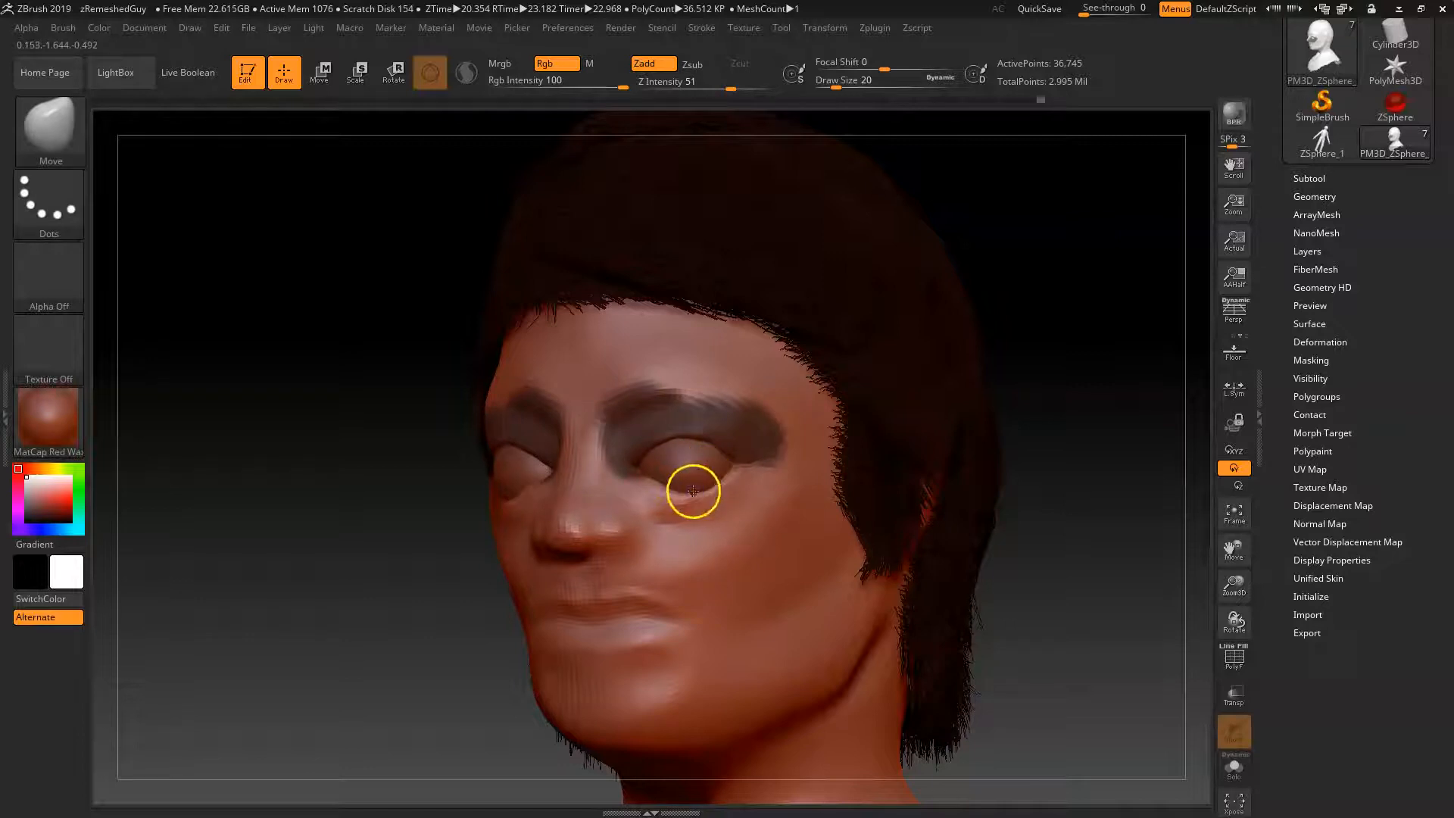
left_click_drag(1110, 507, 1055, 538)
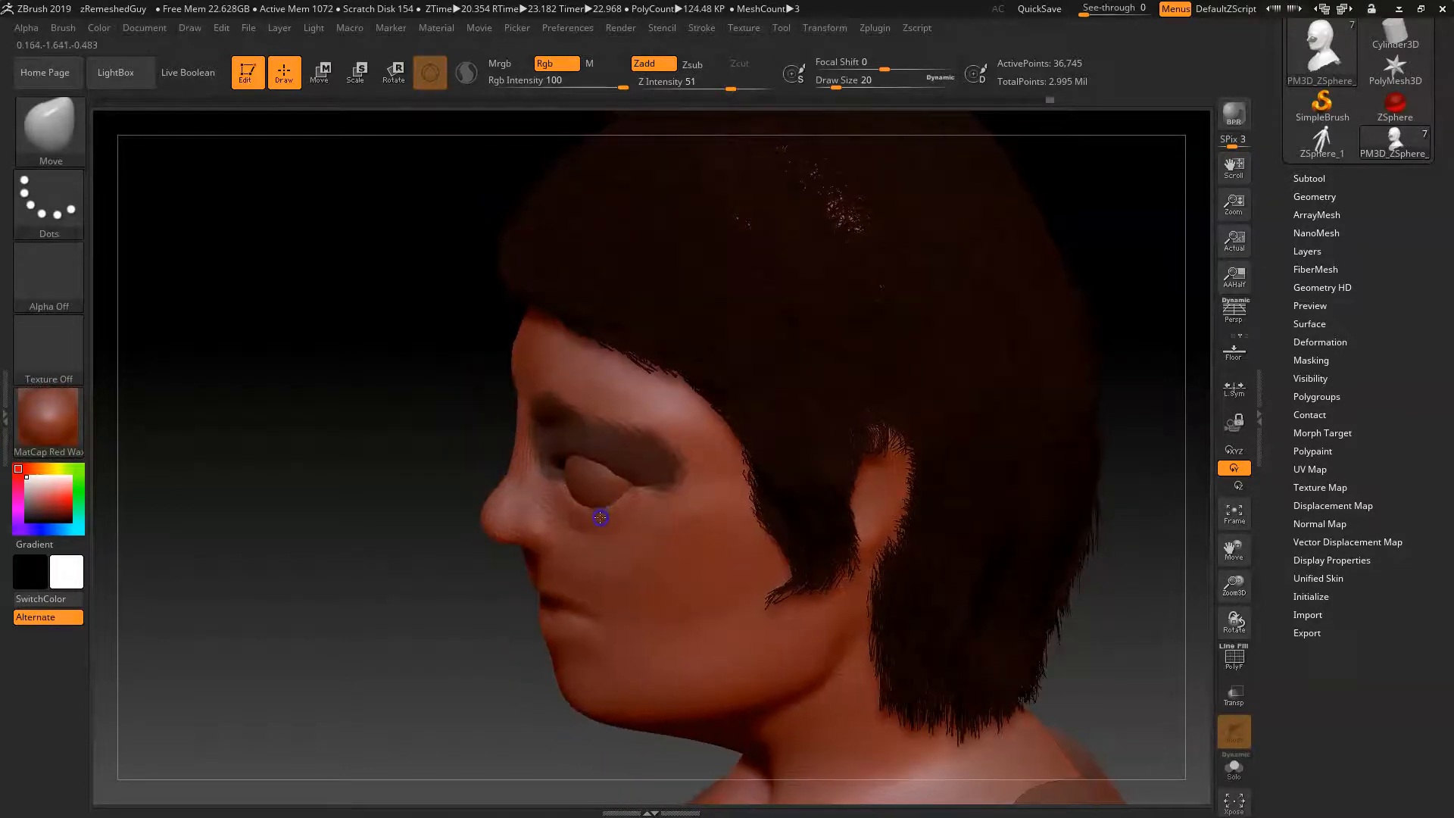
mouse_move(487, 621)
left_mouse_down()
mouse_move(496, 678)
mouse_move(507, 565)
left_mouse_up()
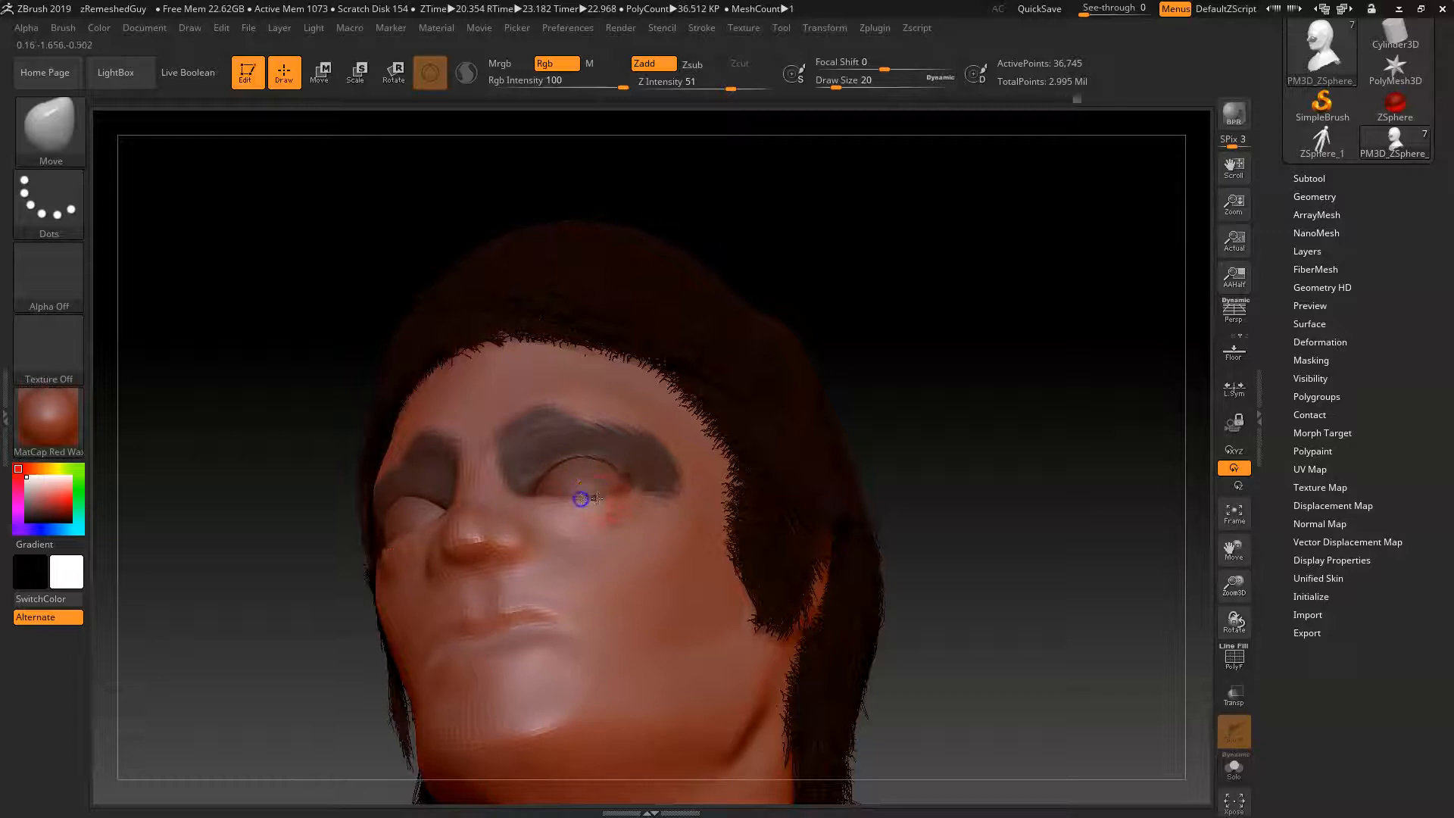
left_click_drag(347, 685, 627, 506)
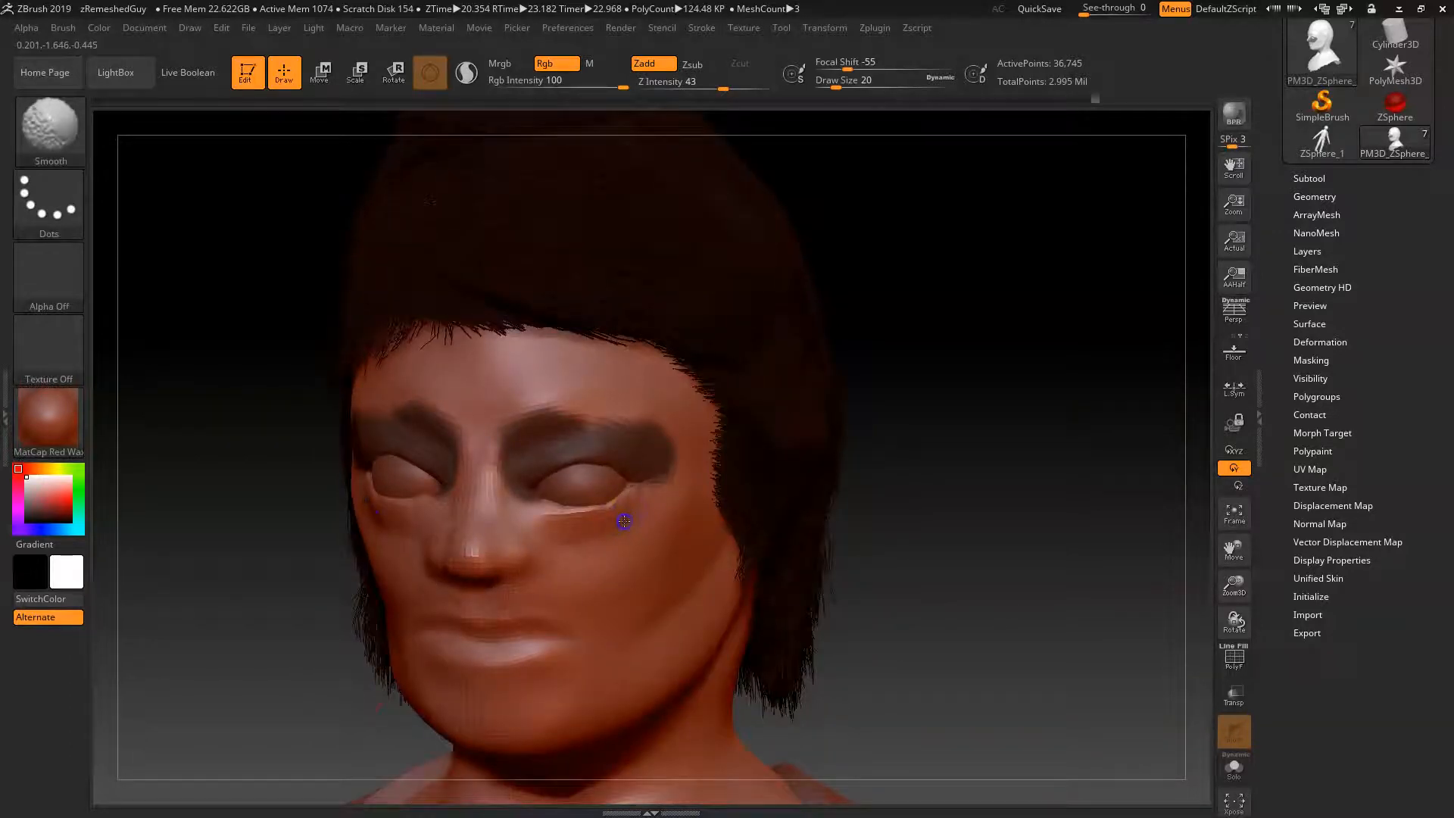
mouse_move(961, 526)
left_mouse_down()
mouse_move(912, 507)
mouse_move(961, 530)
mouse_move(938, 542)
mouse_move(957, 542)
left_mouse_up()
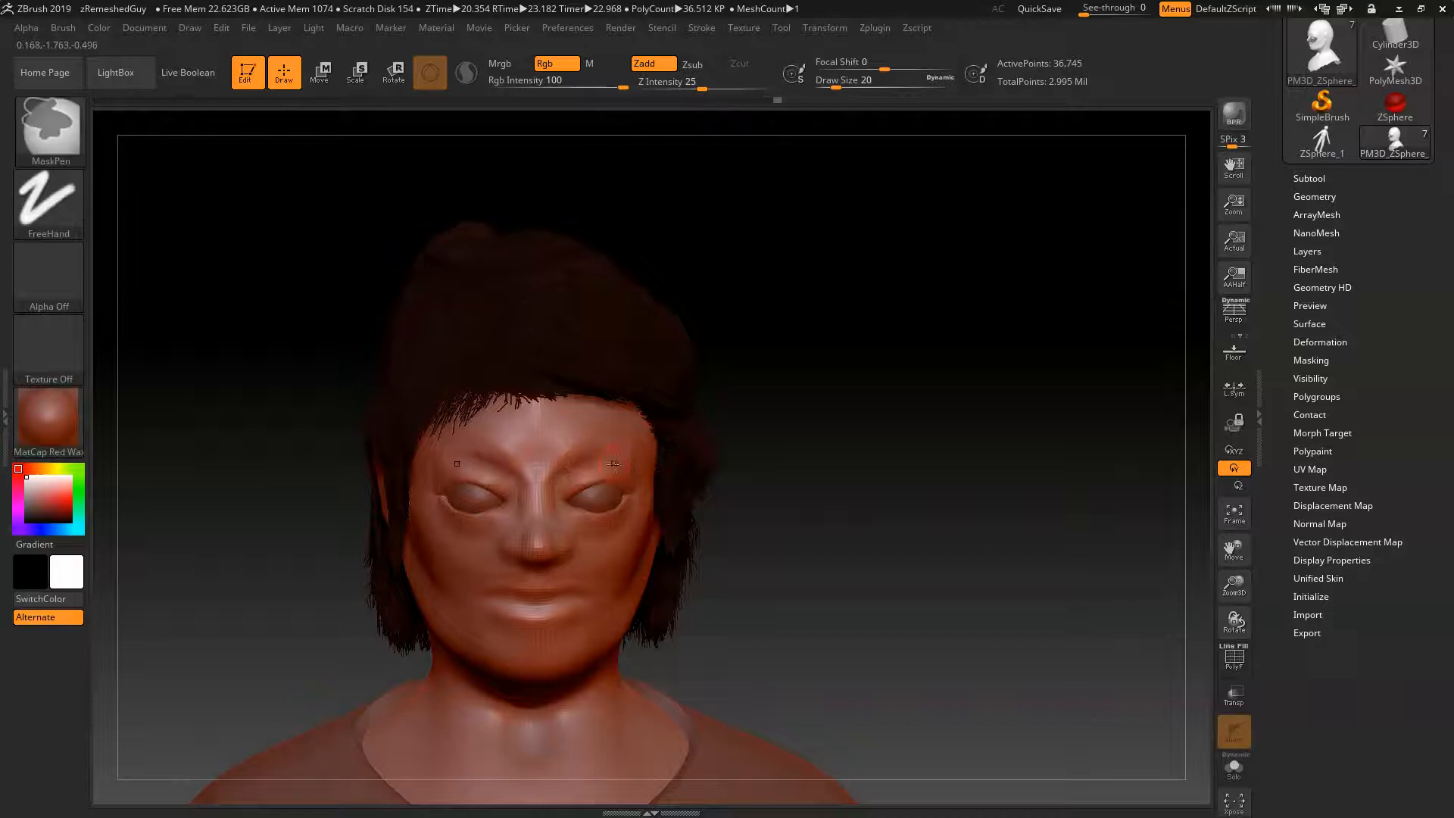
- Sculpt the folds between the upper eyelids and brows with the Standard brush at a draw size of 12
key("b")
key("s")
key("t")
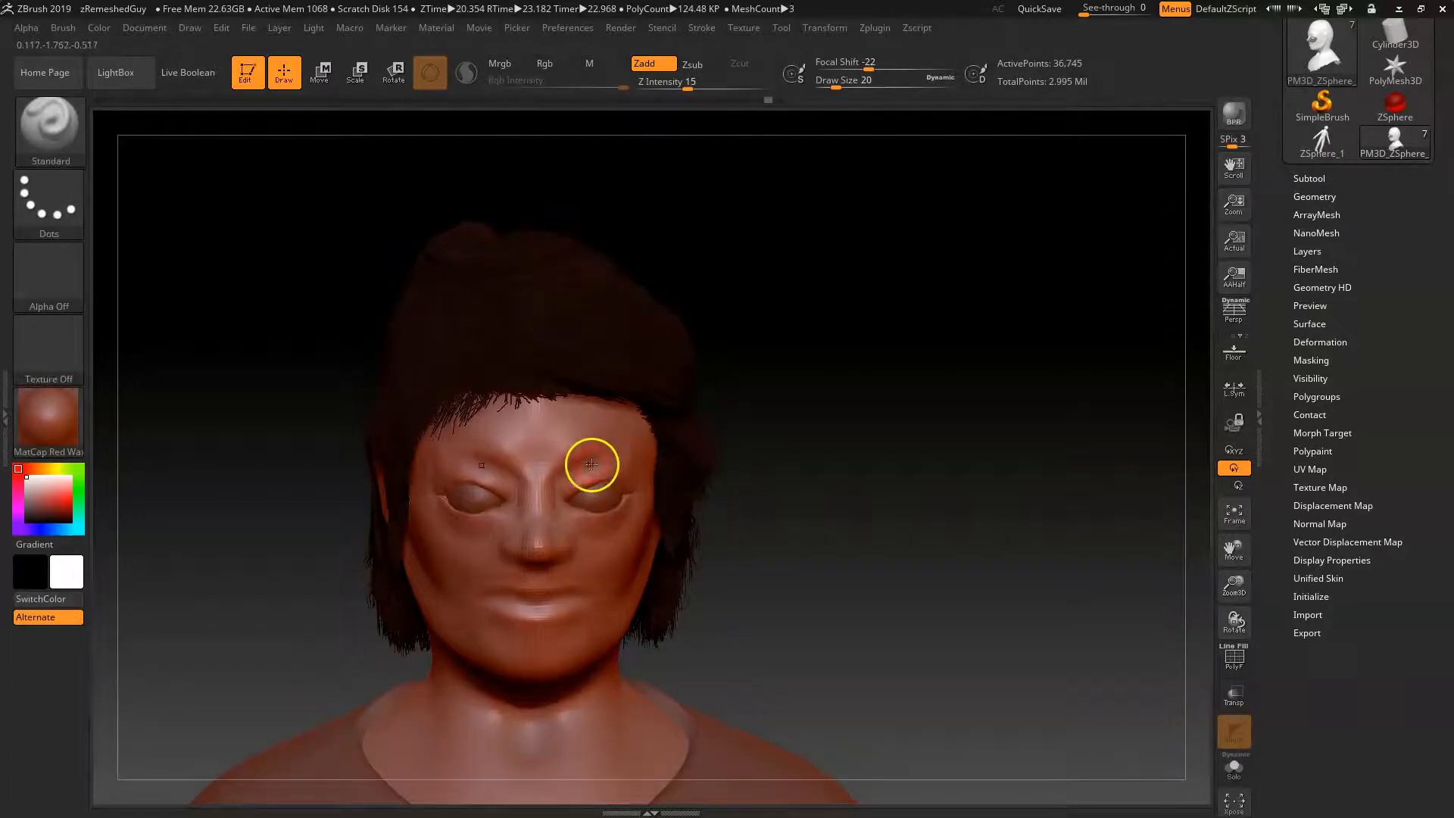
key("space")
key("ctrl")
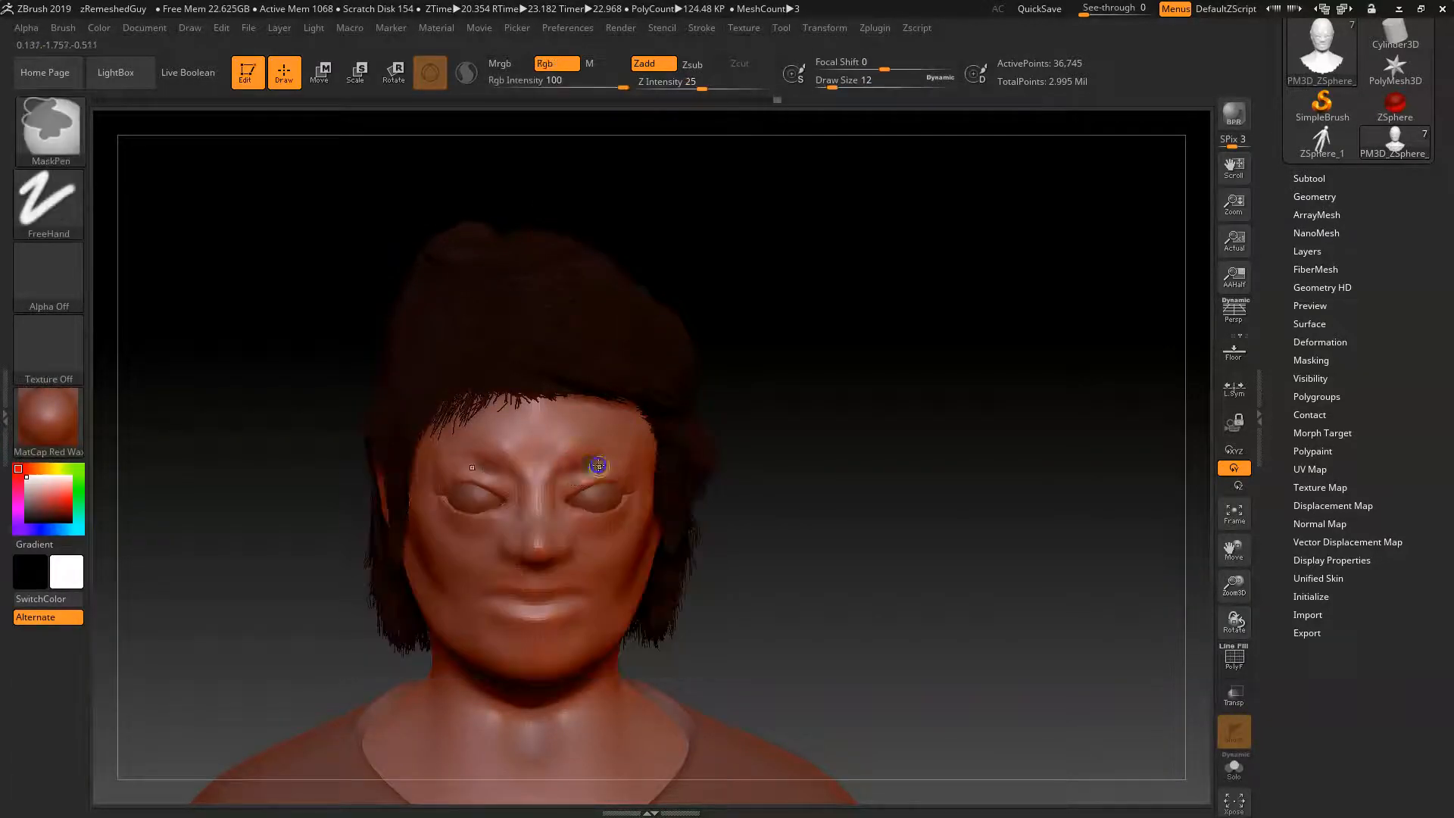
key("ctrl")
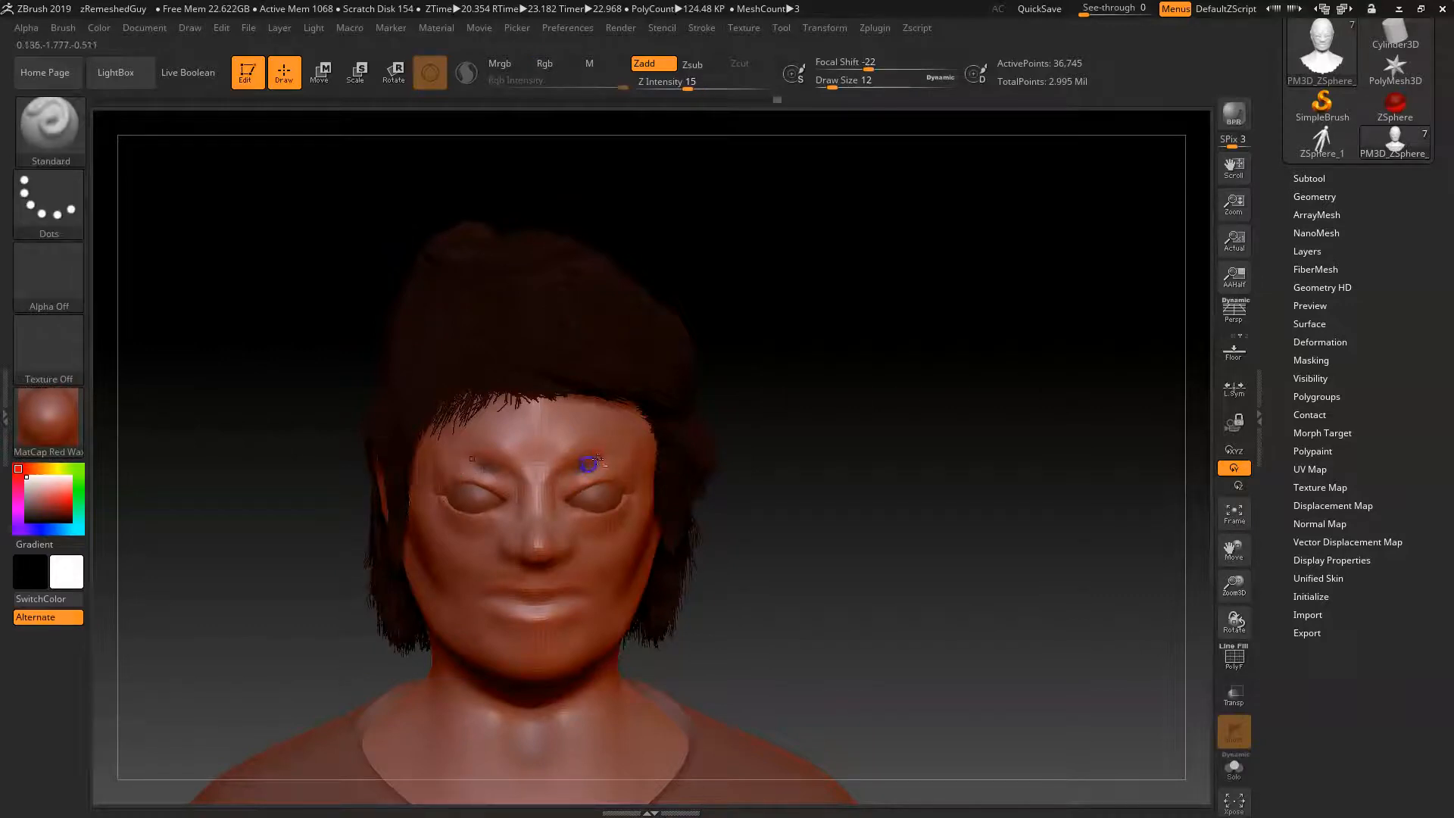
key("ctrl")
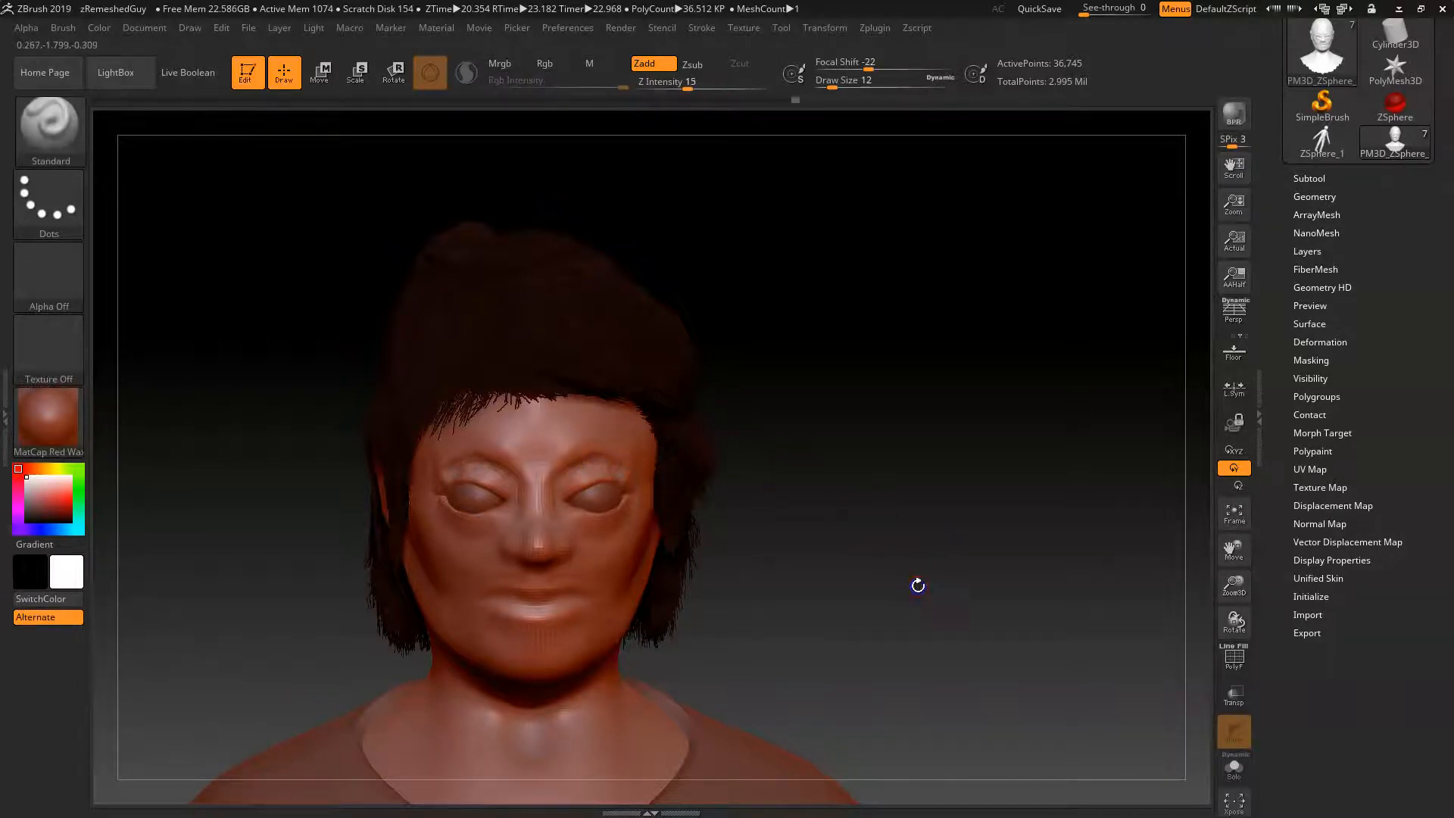
- Soften the brow ridges, then build up the area between the brows with a draw size of 31 and smooth it
left_click_drag(918, 583, 902, 552)
key("shift")
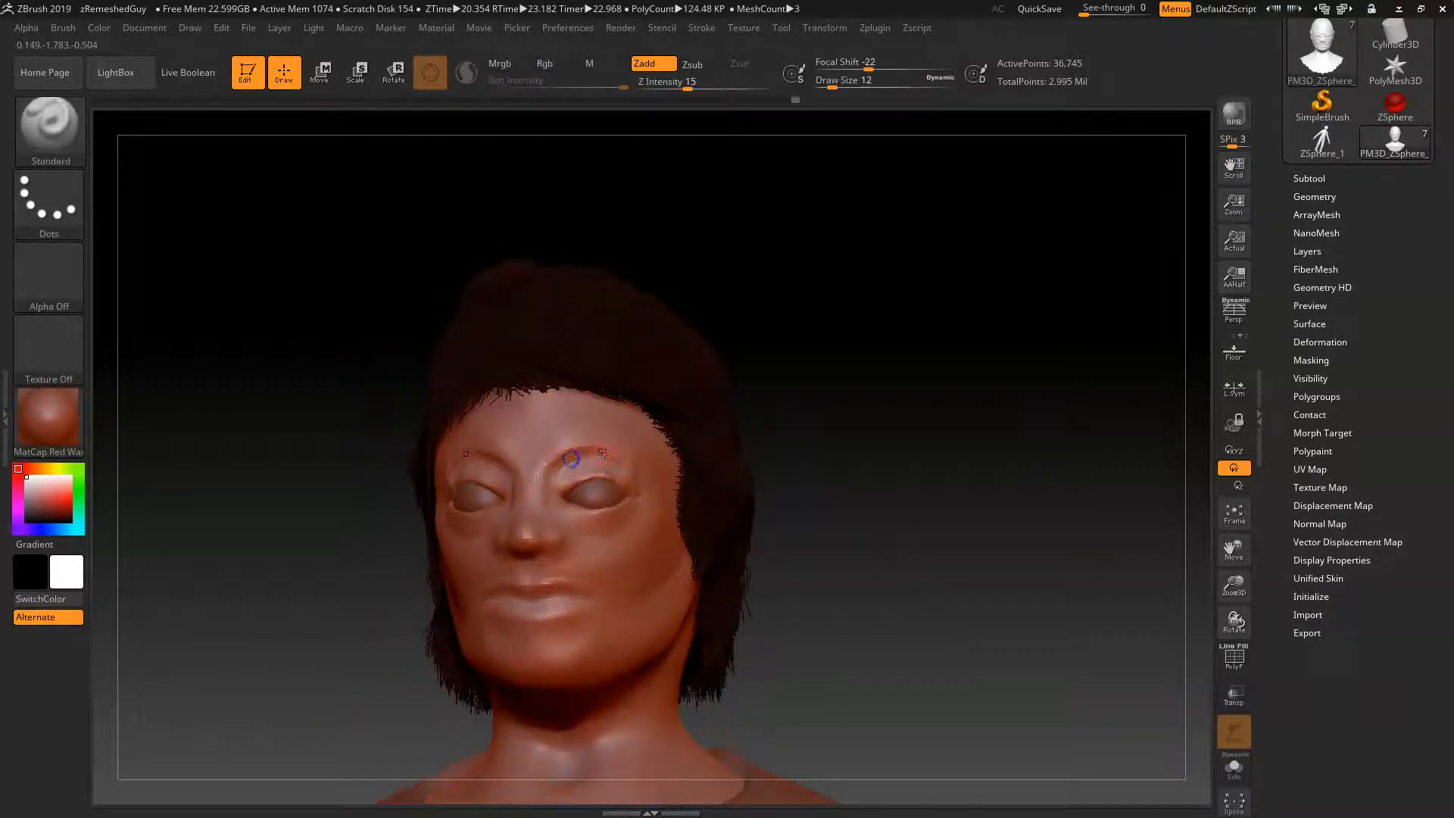
key("space")
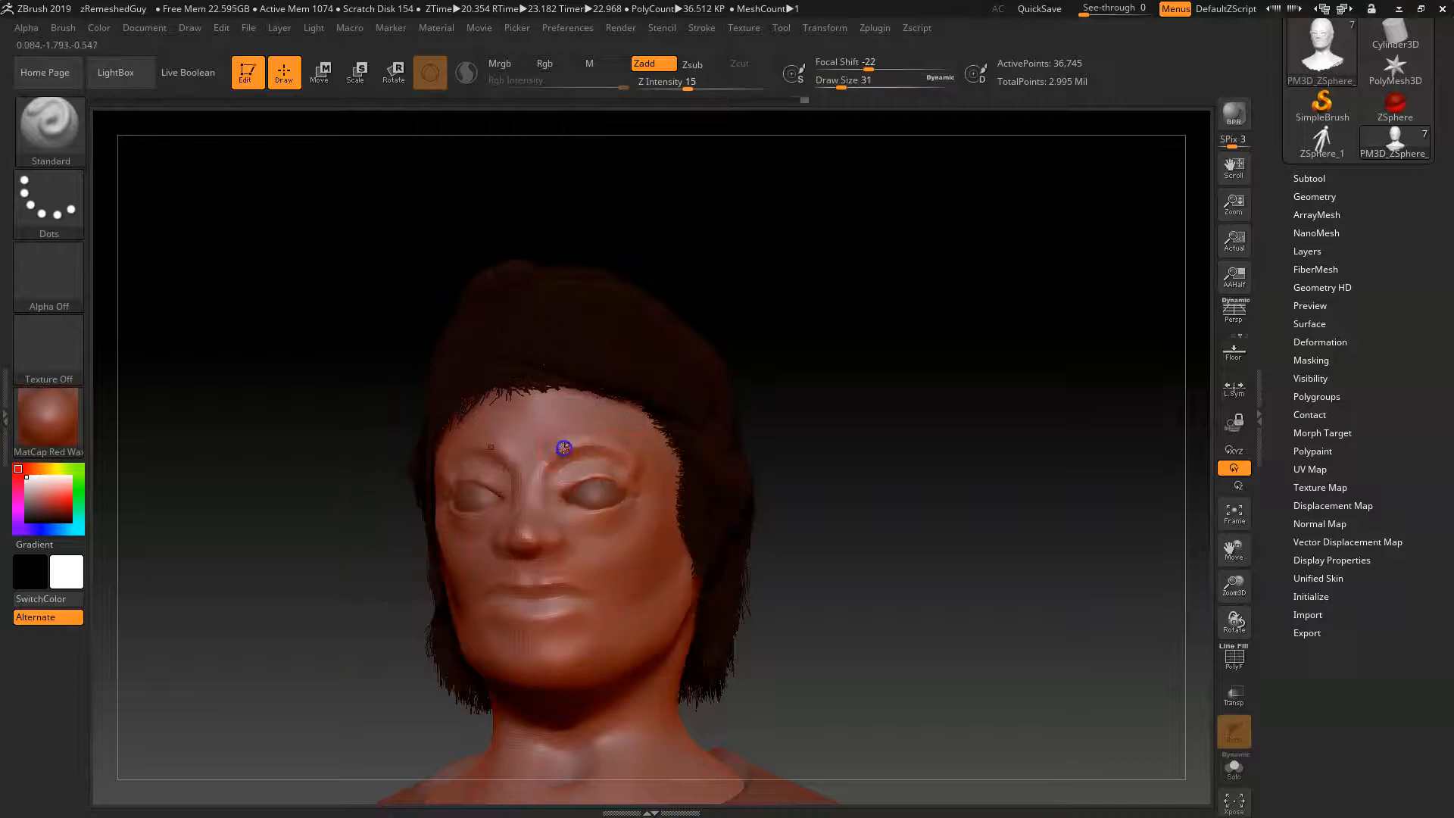
left_click_drag(563, 448, 533, 453)
key("shift")
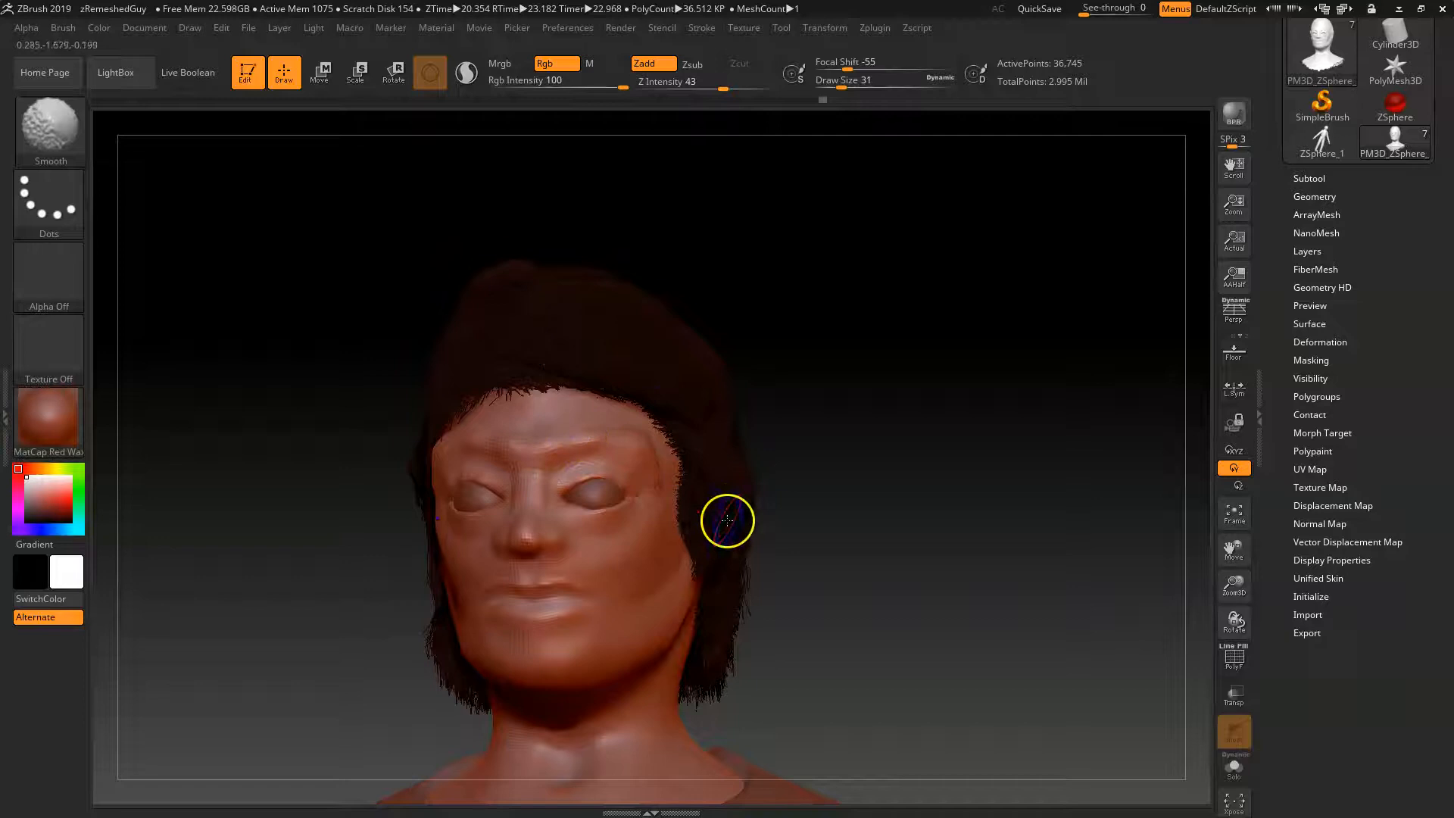
- Reshape the cheeks and sides of the face with the Move brush at a draw size of 68, smoothing the surface
mouse_move(922, 480)
left_mouse_down()
mouse_move(890, 580)
mouse_move(909, 568)
left_mouse_up()
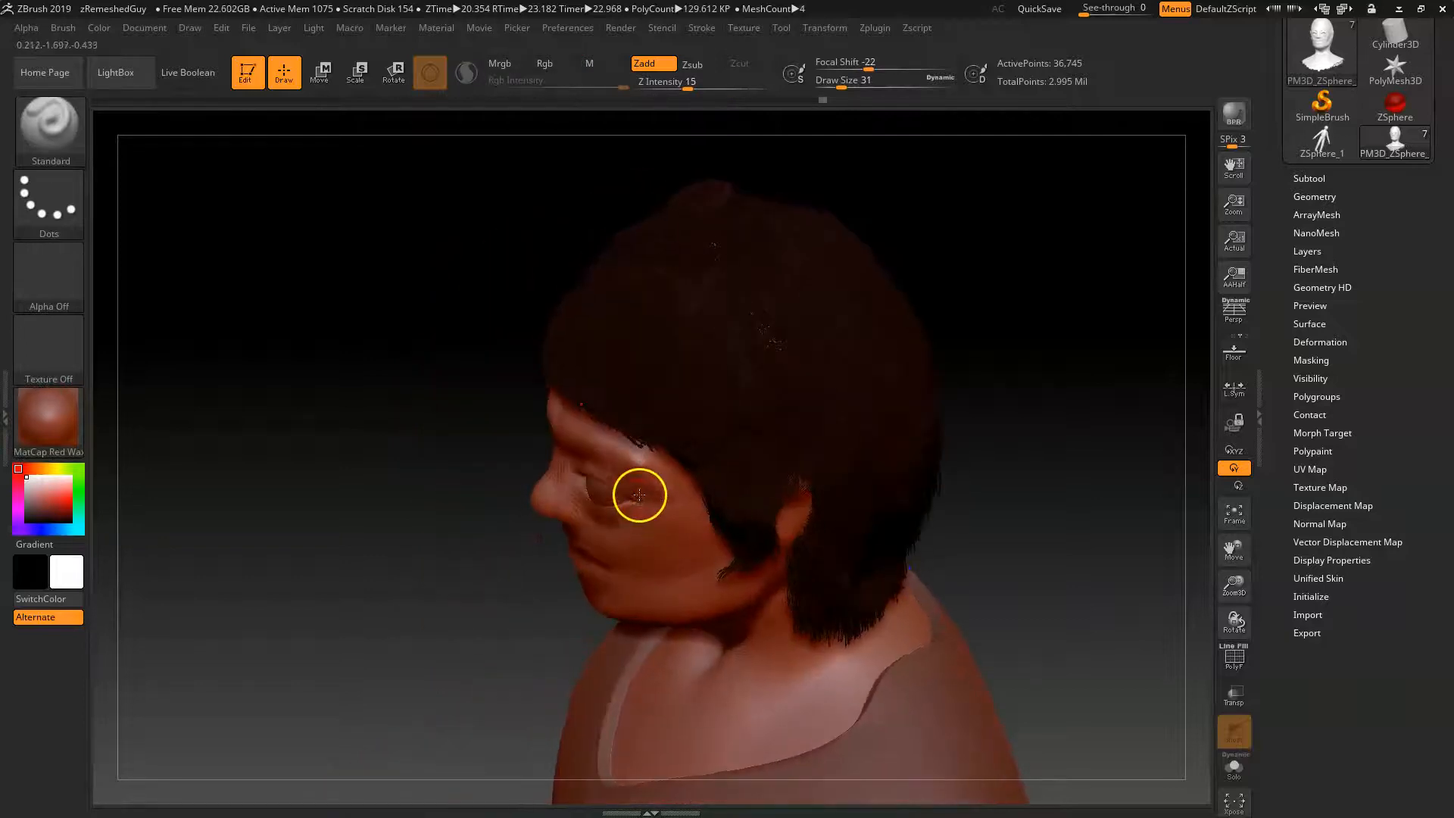
key("b")
key("m")
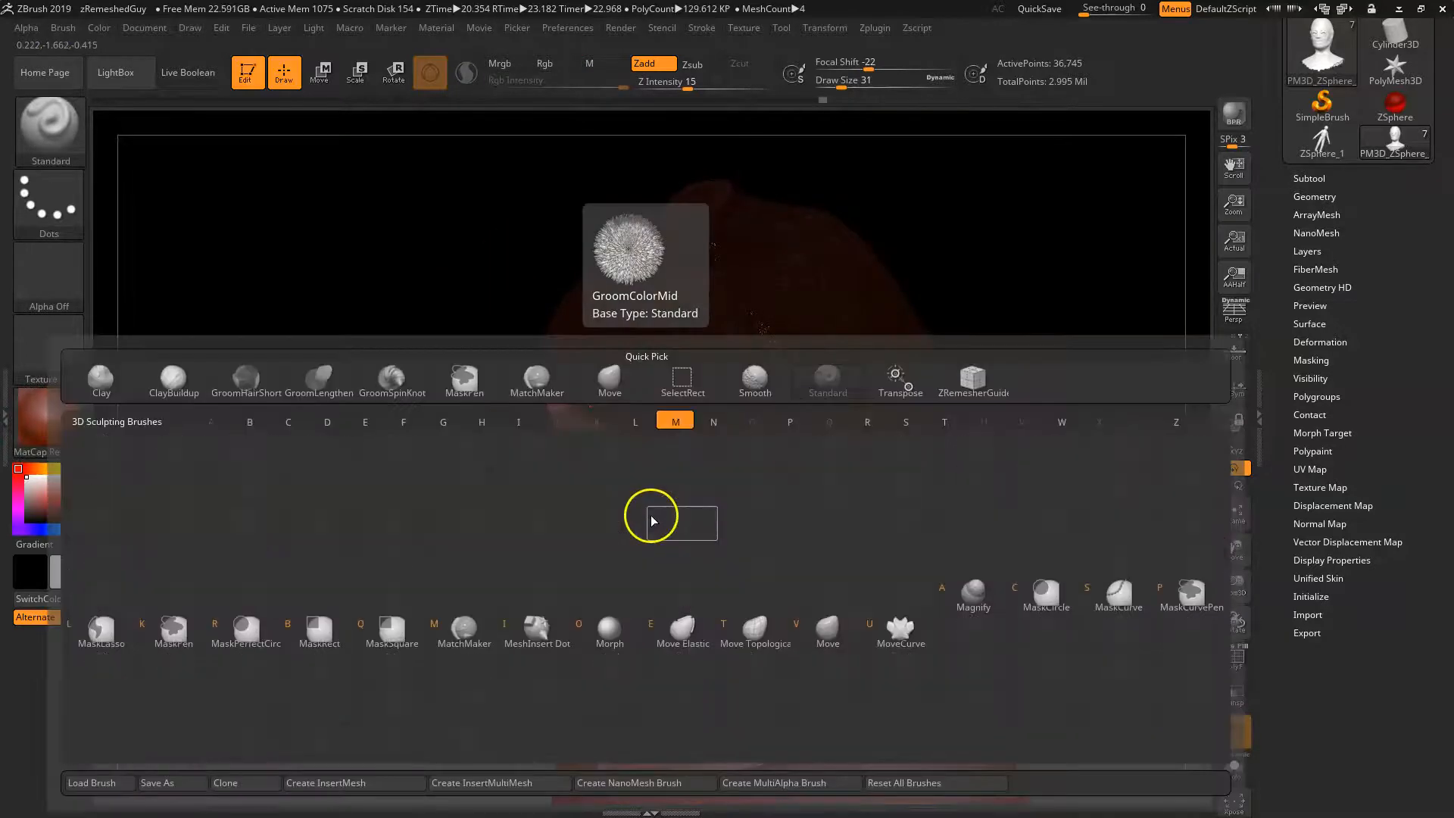
key("v")
key("space")
left_click_drag(639, 504, 617, 535)
left_click_drag(518, 615, 558, 568)
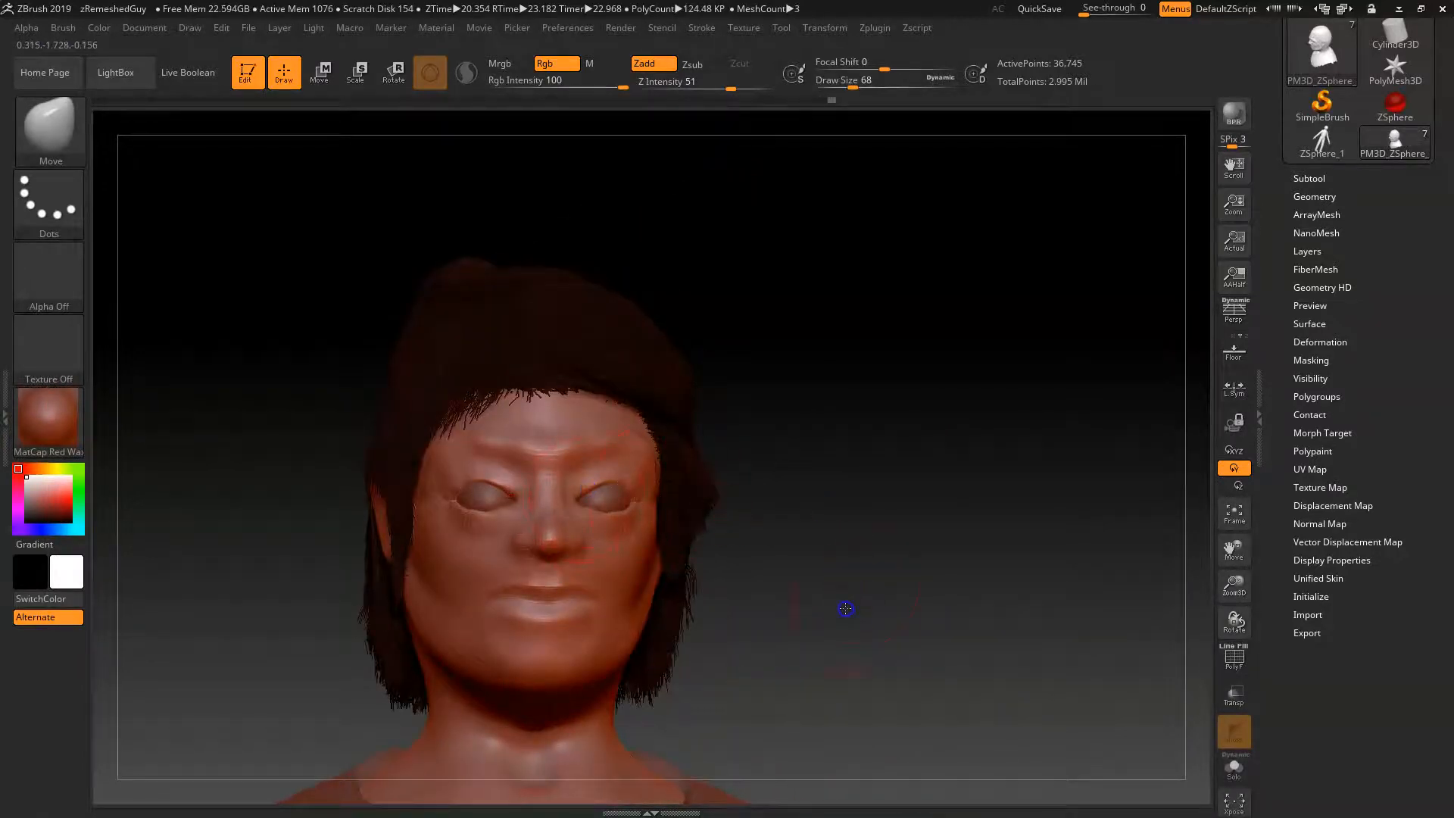
left_click_drag(843, 600, 643, 516)
key("shift")
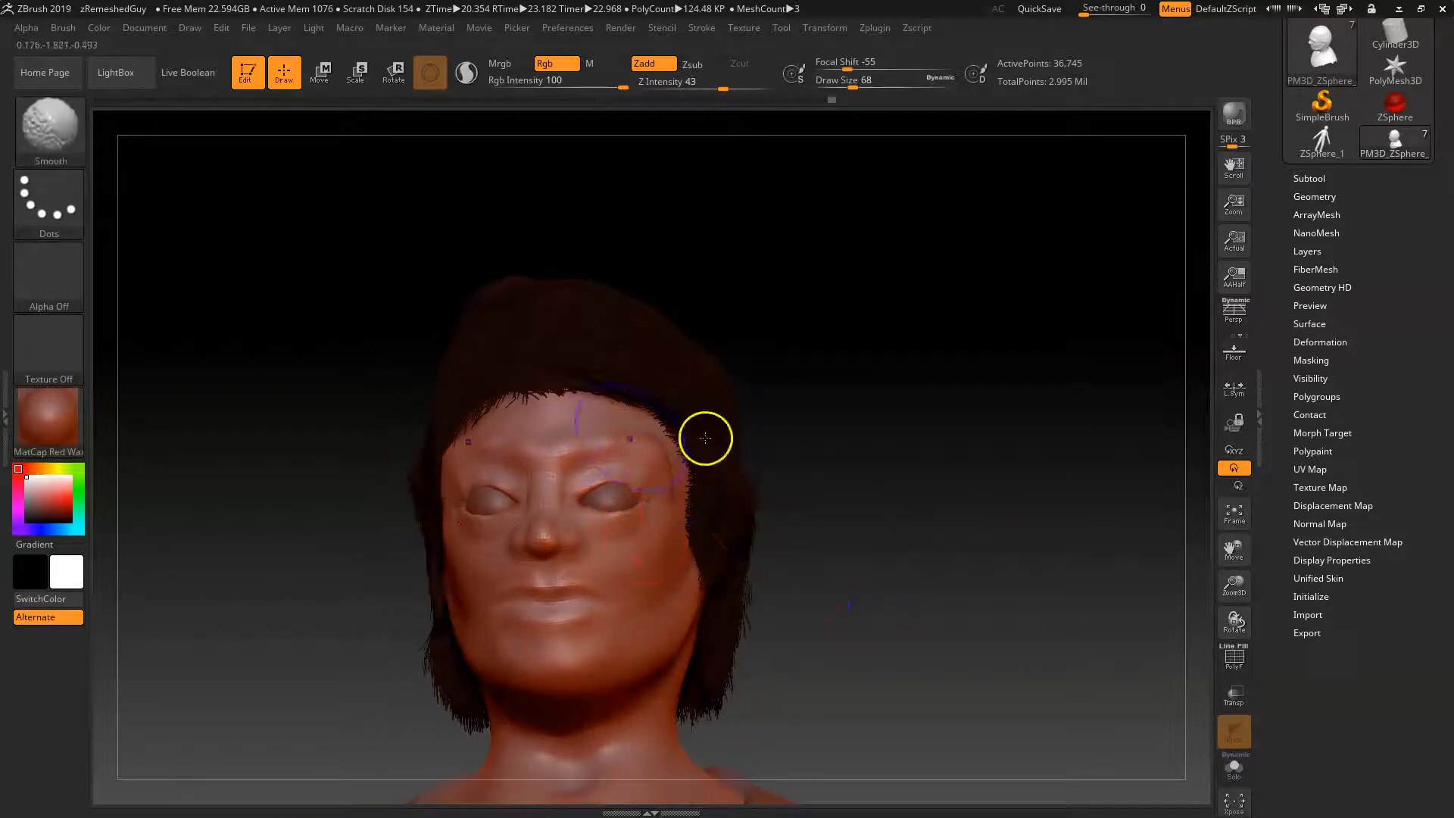
- Sculpt the cheek beside the mouth with the Standard brush at a draw size of 49 and smooth it
mouse_move(934, 545)
left_mouse_down()
mouse_move(856, 510)
mouse_move(808, 537)
mouse_move(830, 510)
mouse_move(941, 513)
mouse_move(971, 444)
mouse_move(935, 498)
mouse_move(912, 587)
mouse_move(871, 576)
left_mouse_up()
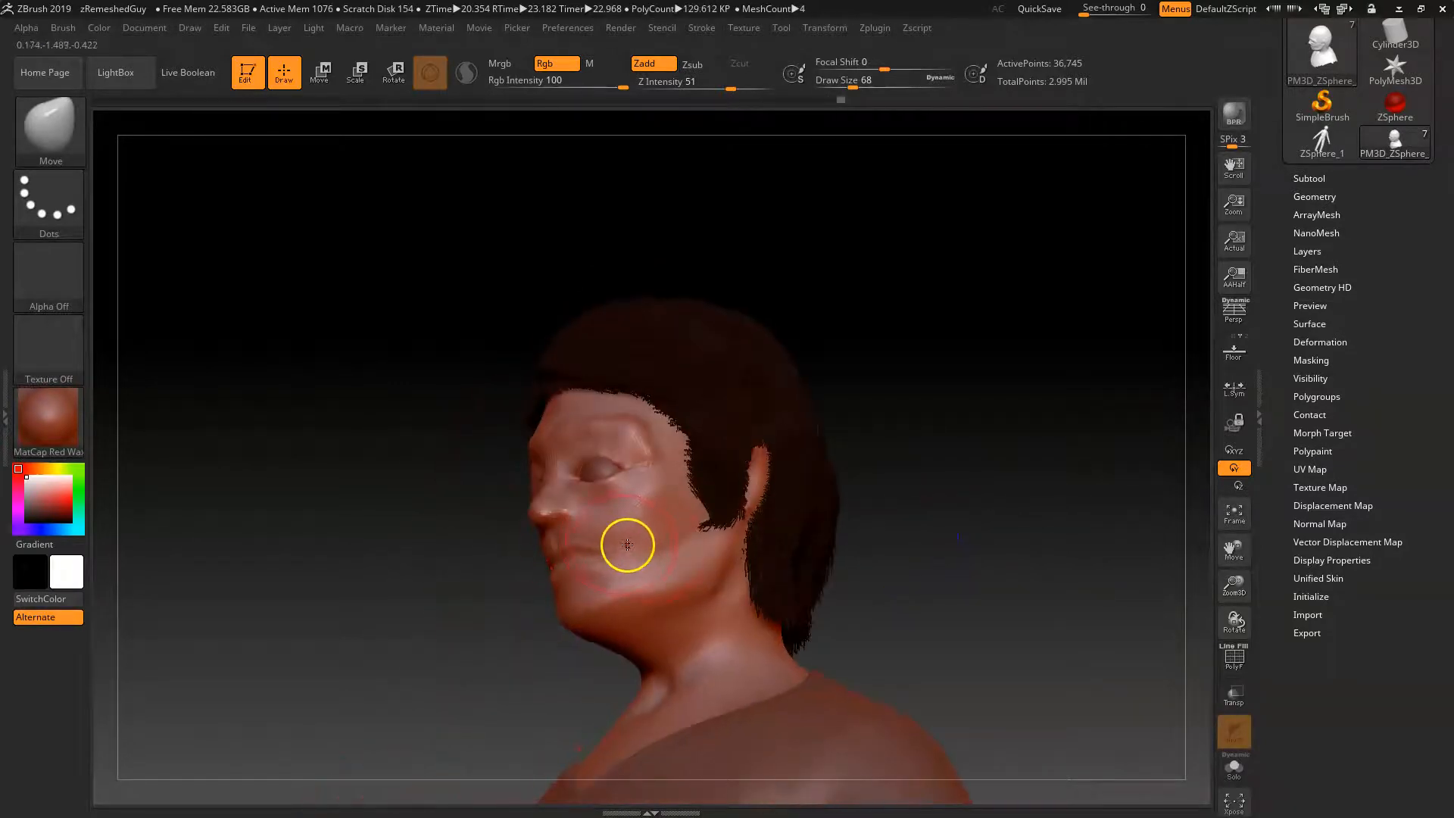
key("b")
key("s")
key("t")
key("space")
left_click_drag(628, 553, 617, 553)
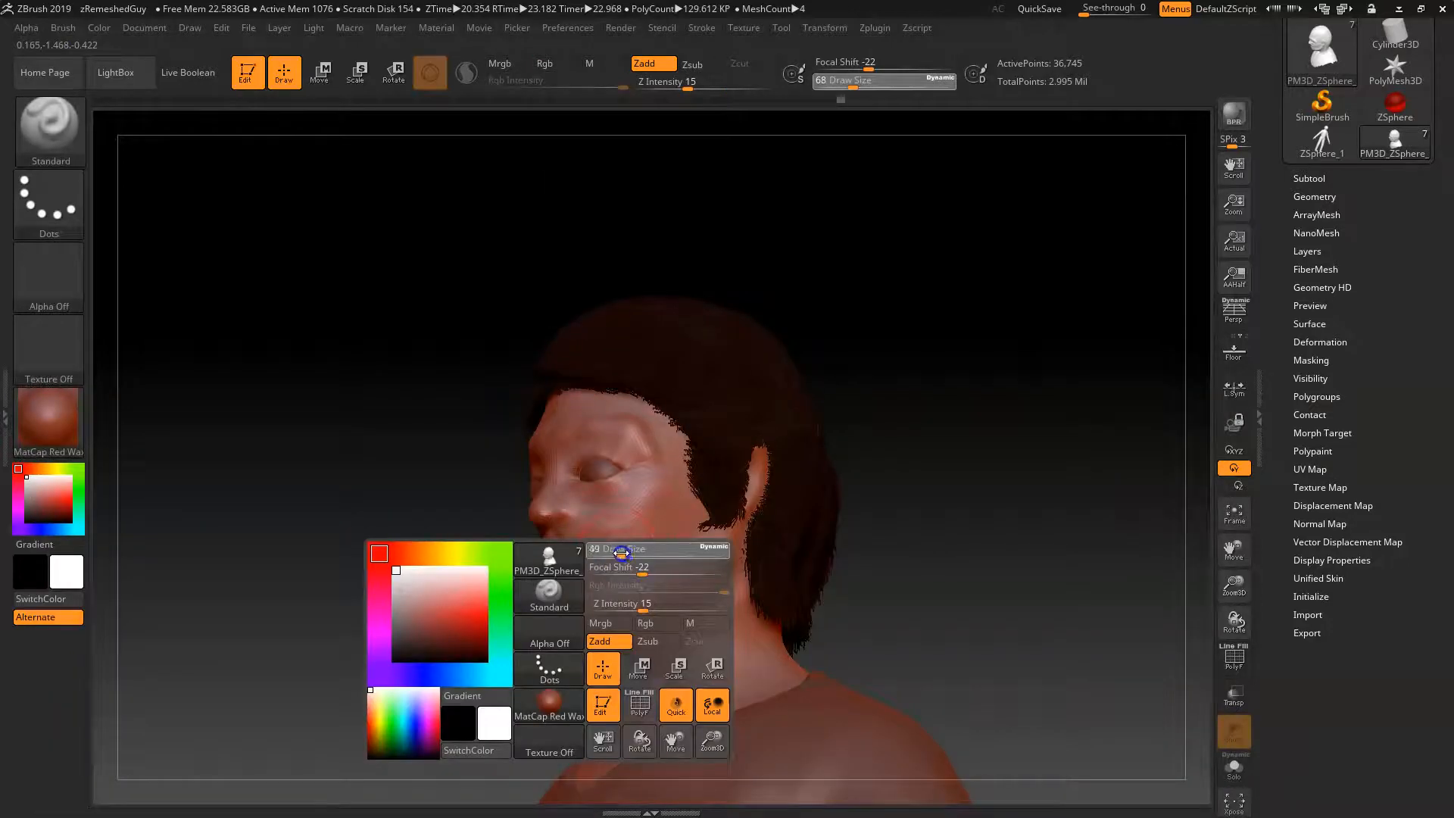
key("shift")
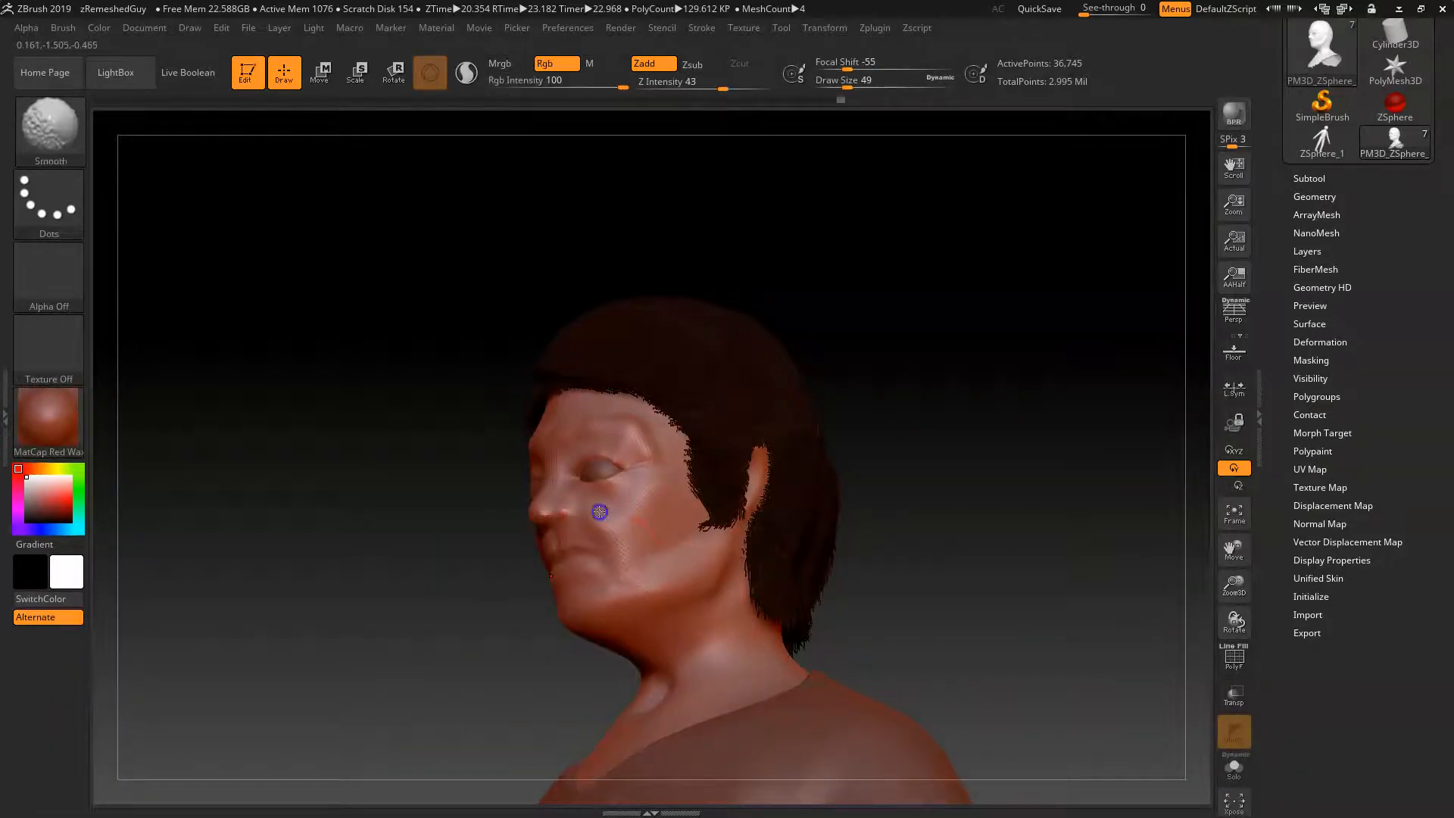
- Duplicate the head subtool as a working copy for finer detail
mouse_move(964, 424)
left_mouse_down()
mouse_move(967, 486)
mouse_move(866, 441)
mouse_move(850, 507)
mouse_move(889, 492)
mouse_move(883, 467)
mouse_move(909, 410)
left_mouse_up()
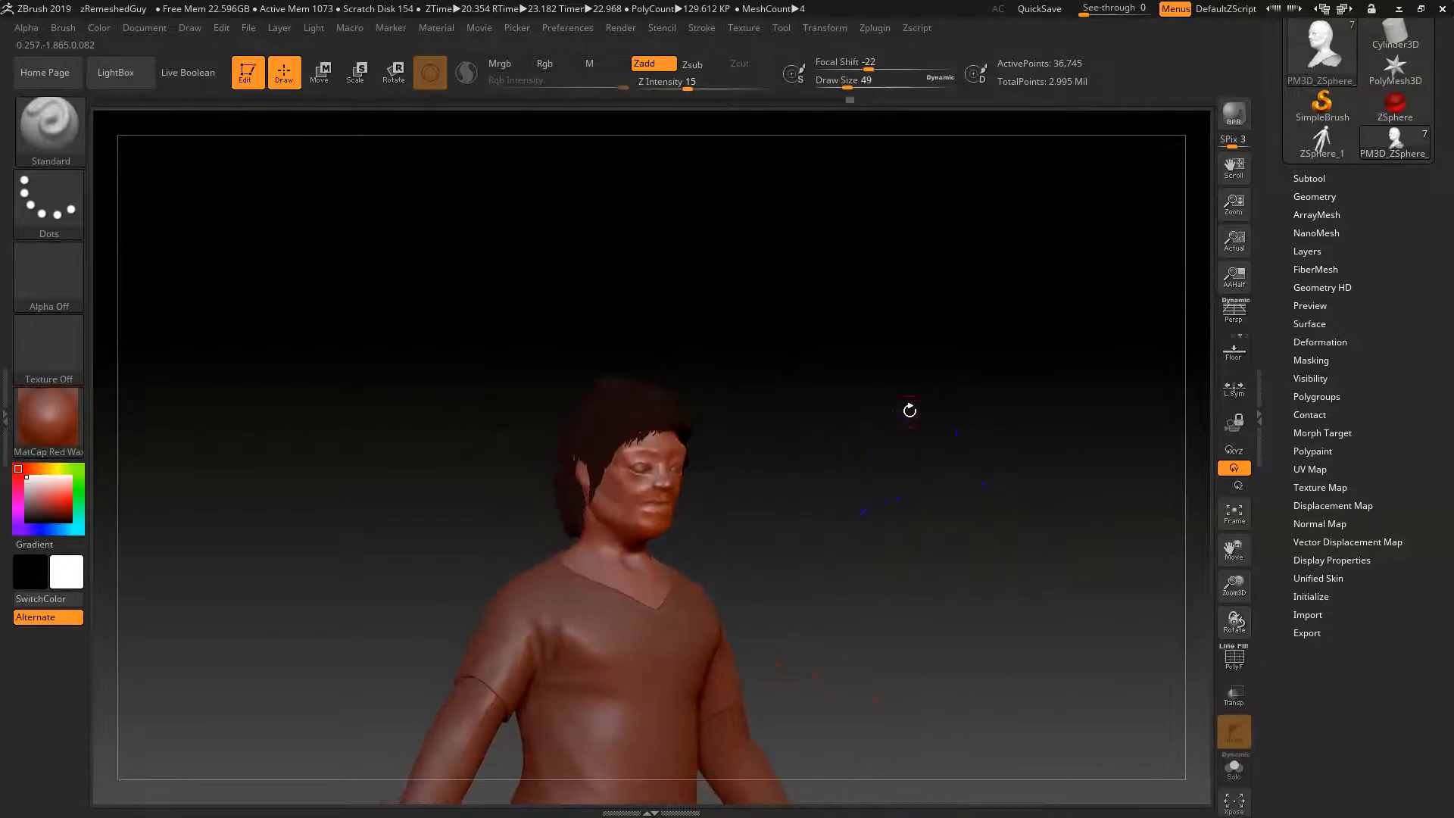
left_click_drag(847, 506, 827, 763)
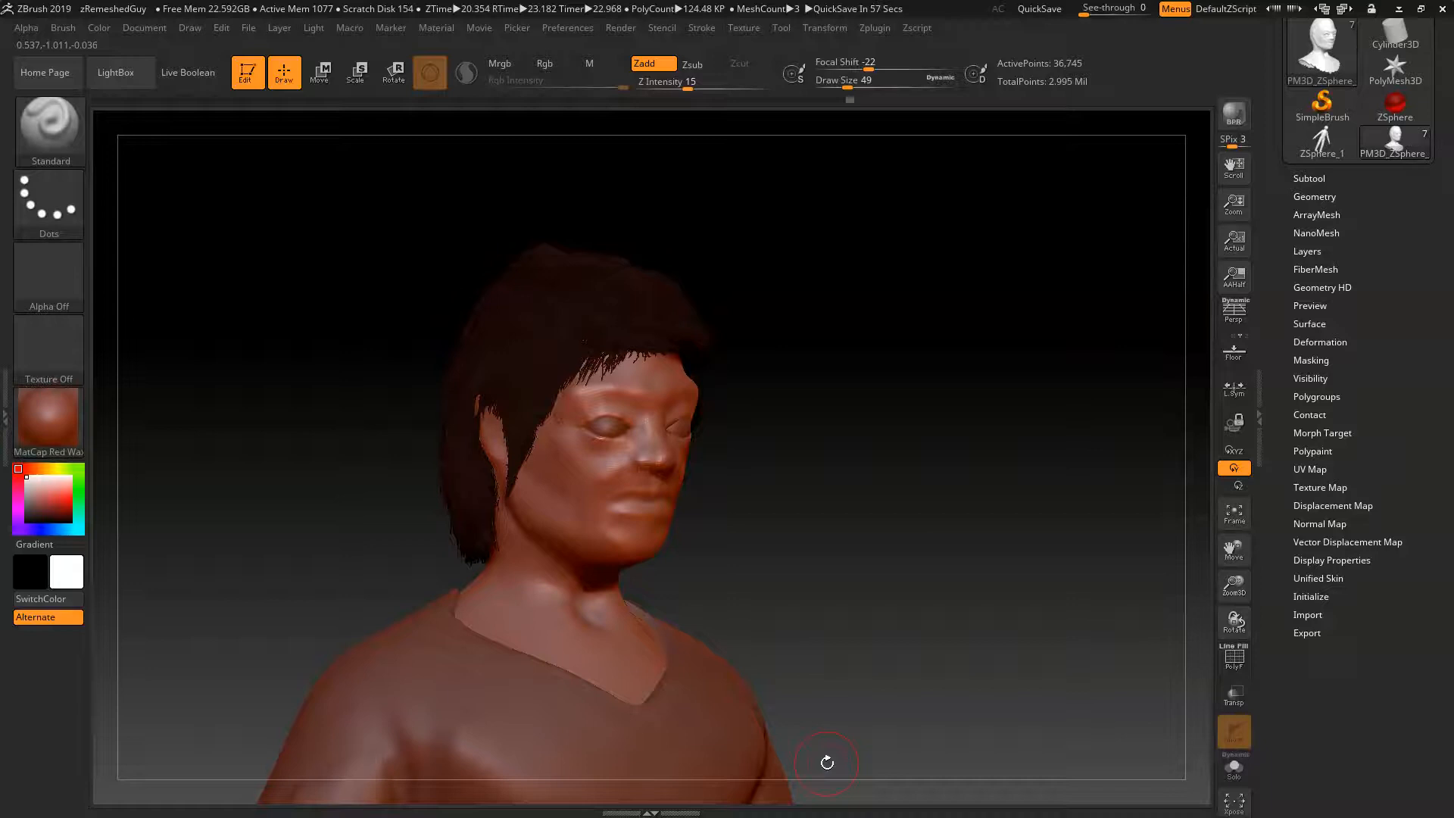
left_click_drag(893, 565, 986, 549)
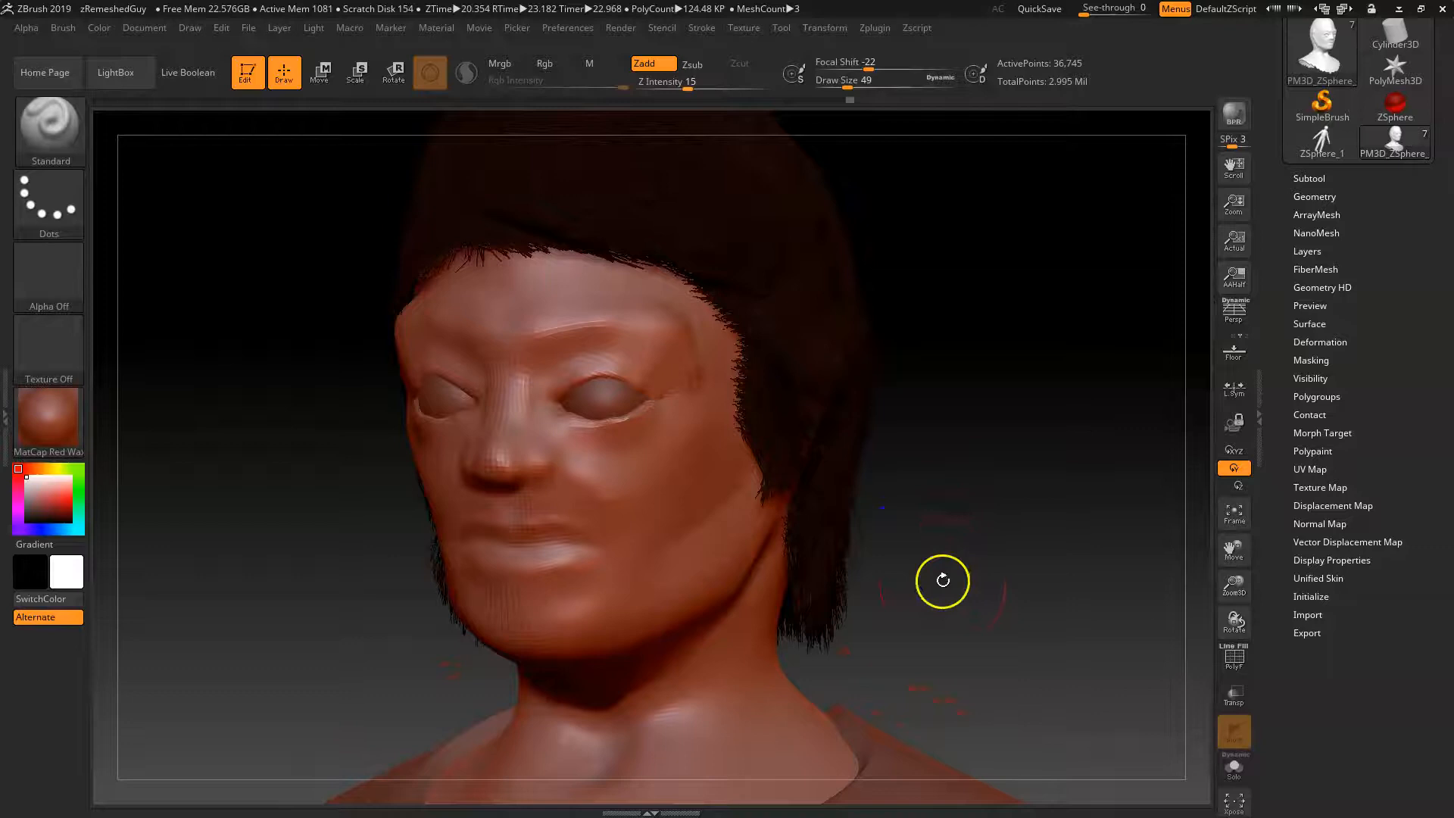
key("ctrl+shift+d")
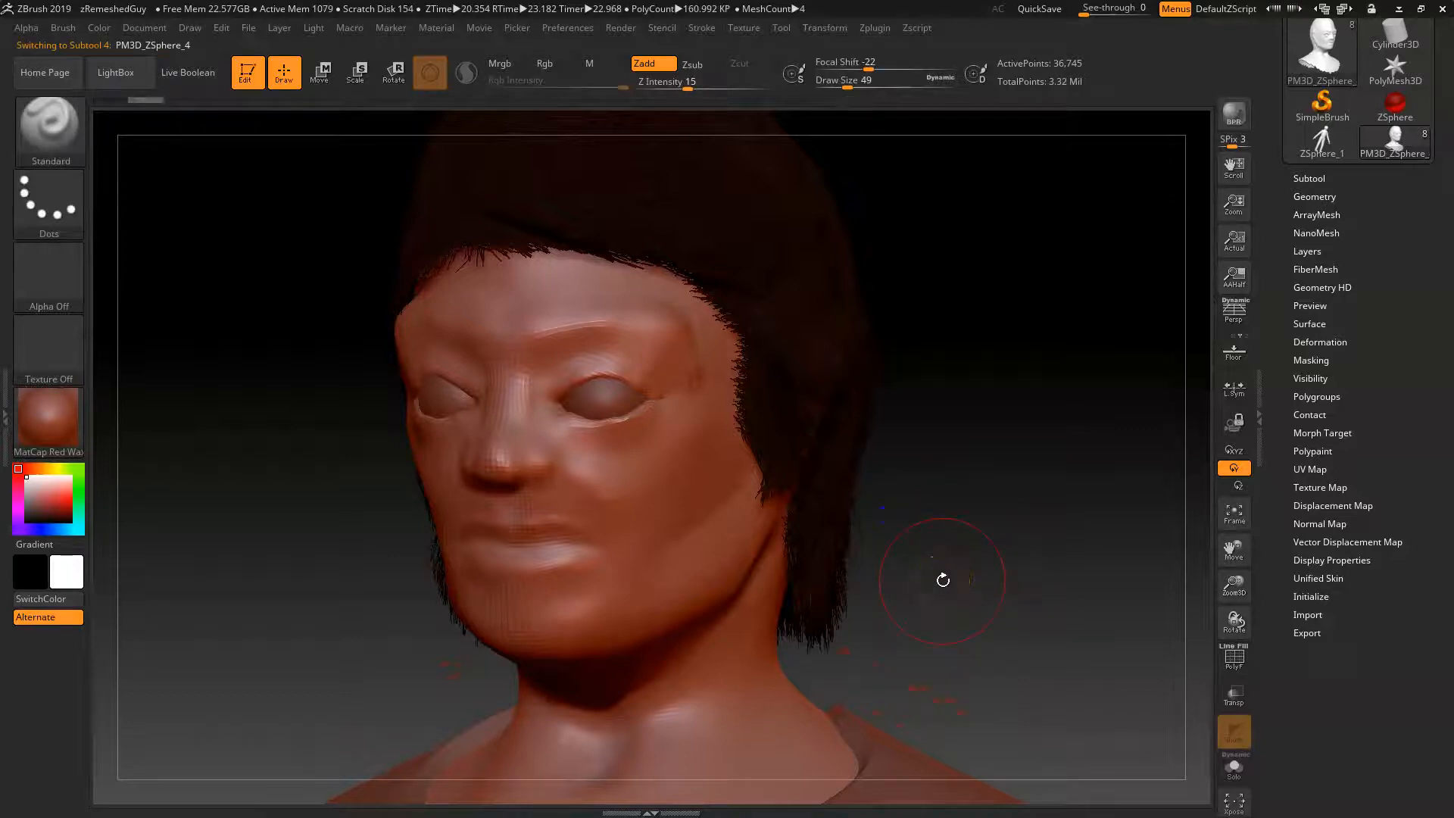
- Save the project to the Desktop as scaryGuy.ZPR
key("ctrl")
key("ctrl+s")
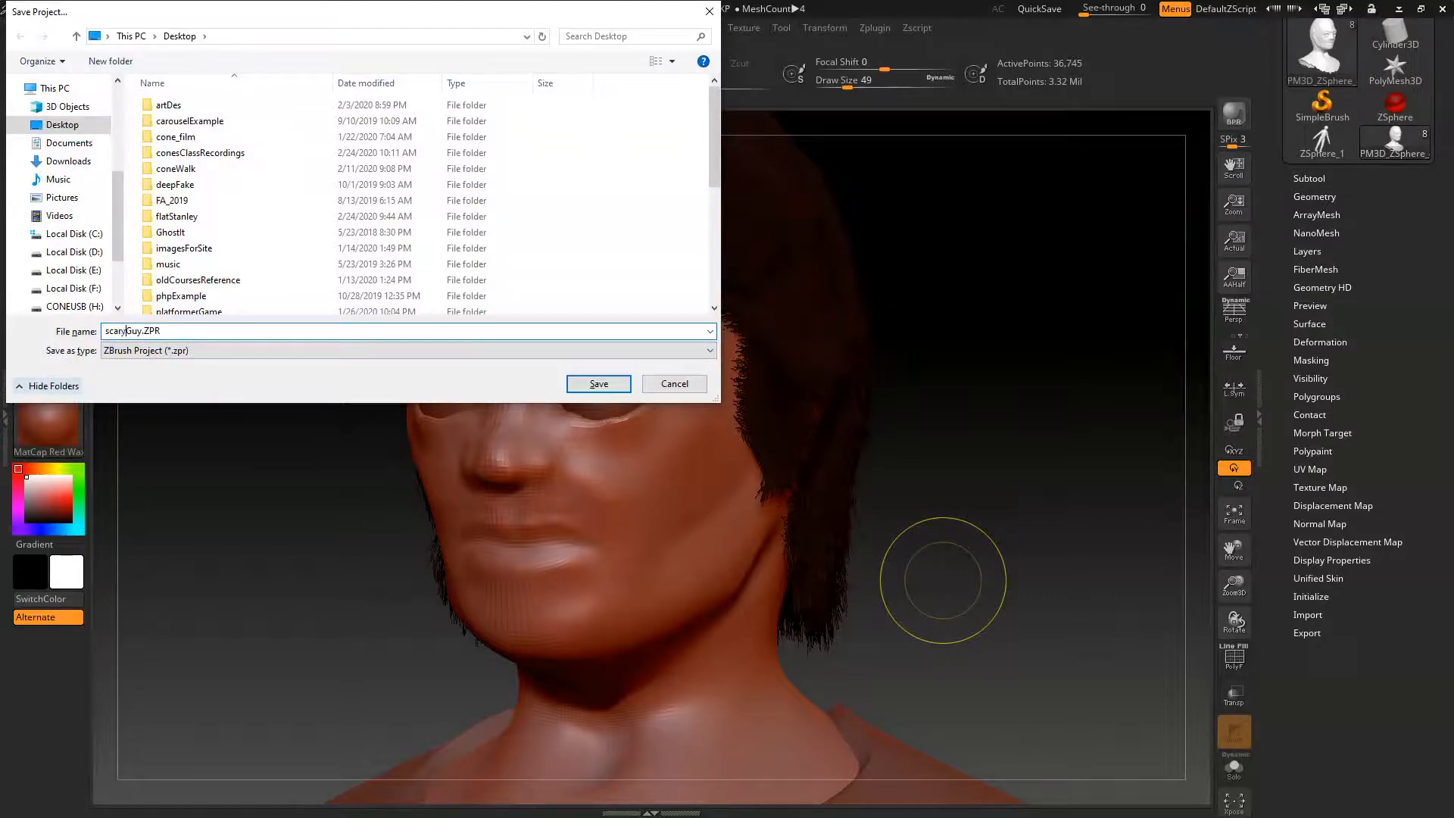
type("scaryGuy")
key("Return")
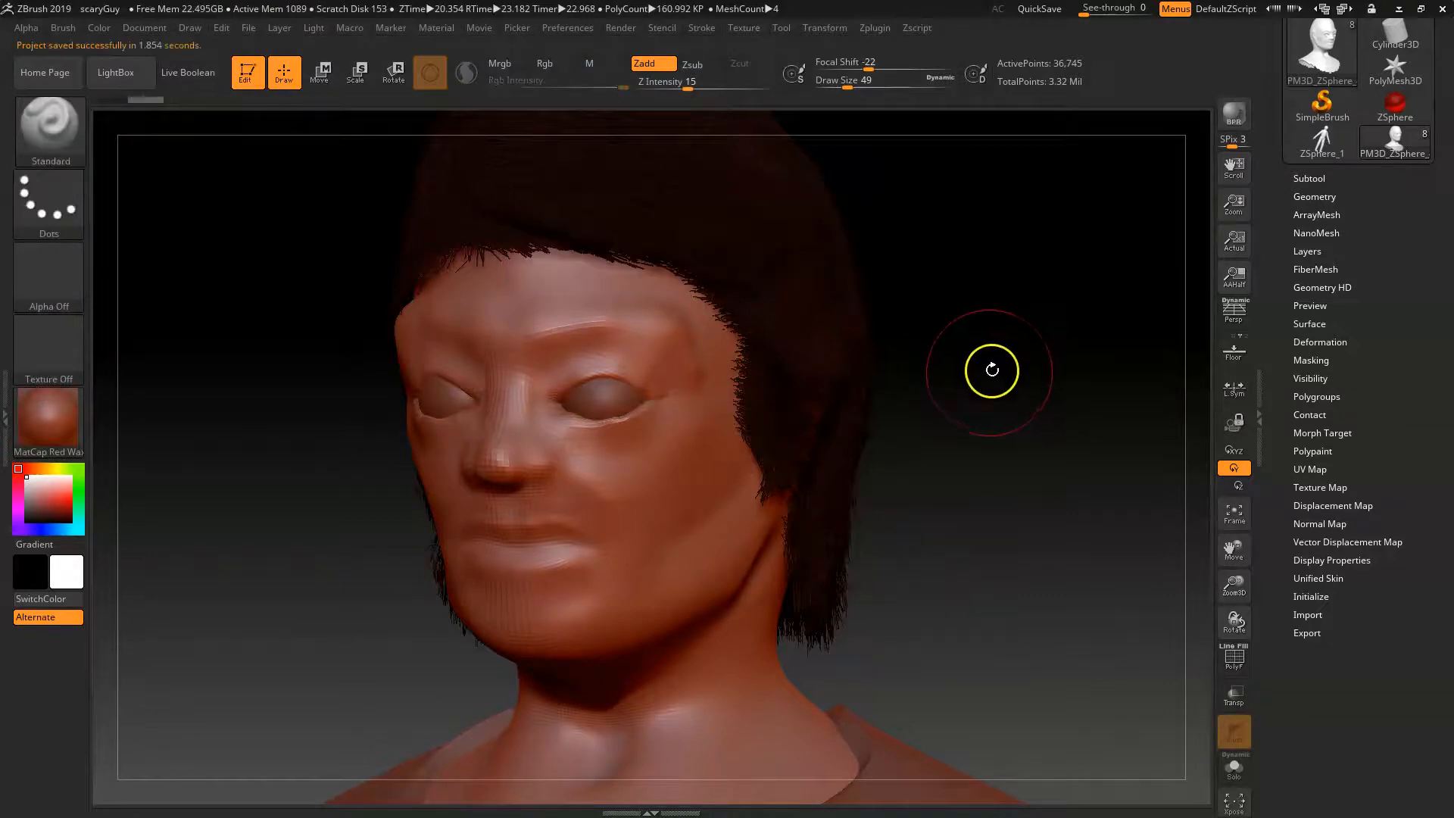
- Divide the head mesh up to subdivision level 6
left_click_drag(1320, 197, 1359, 206)
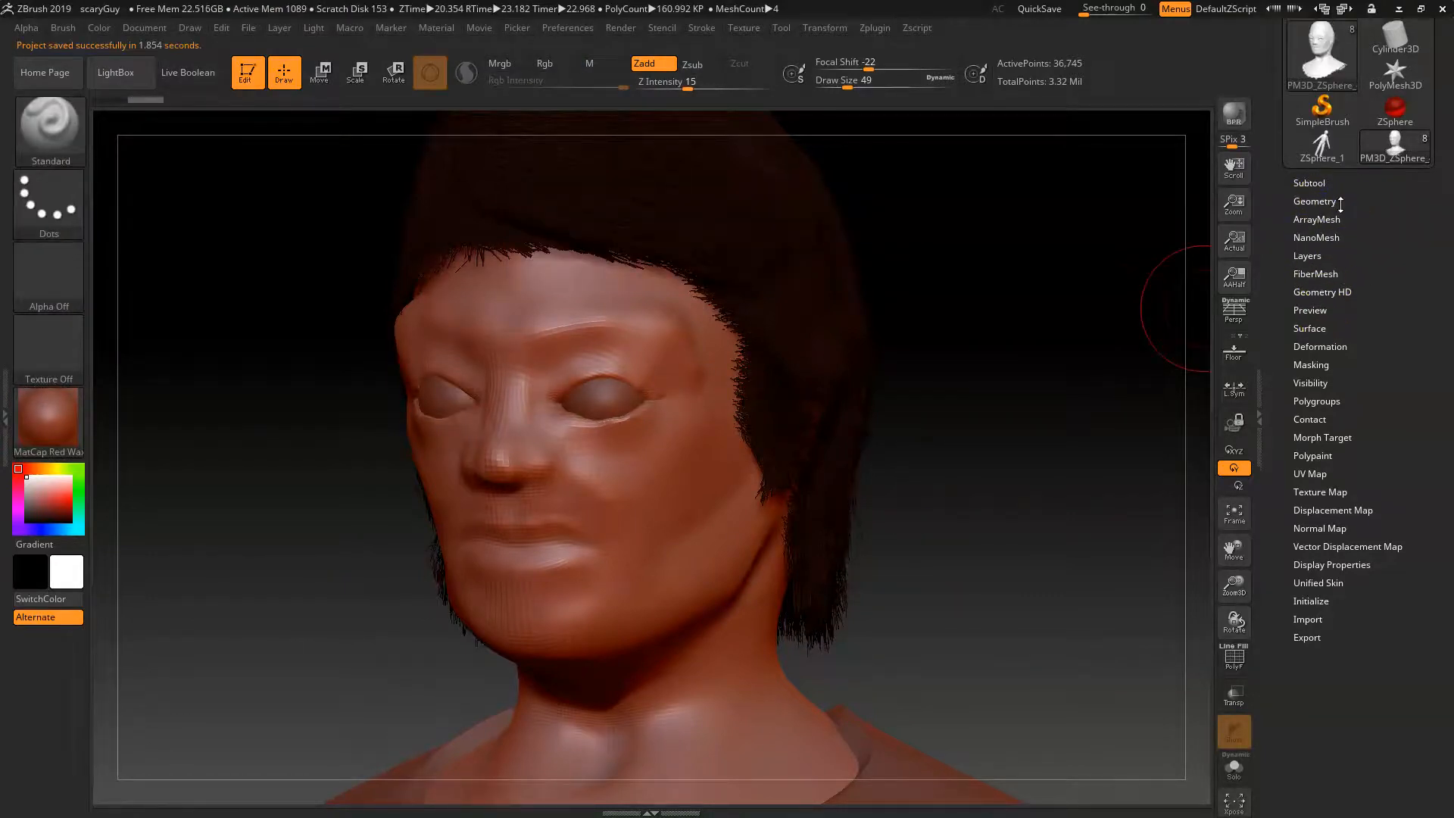
left_click(1340, 203)
left_click(1324, 339)
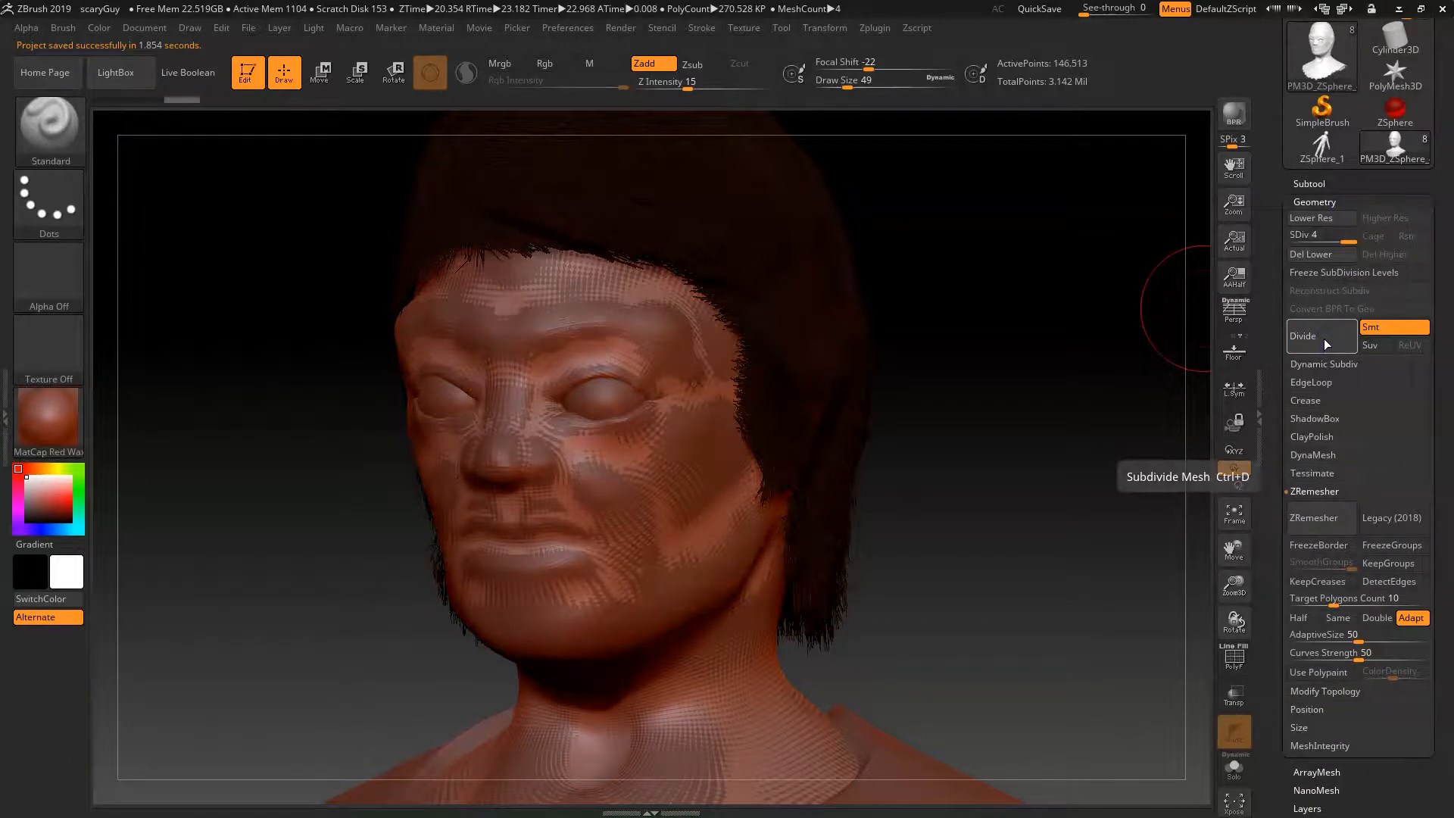
key("shift+d")
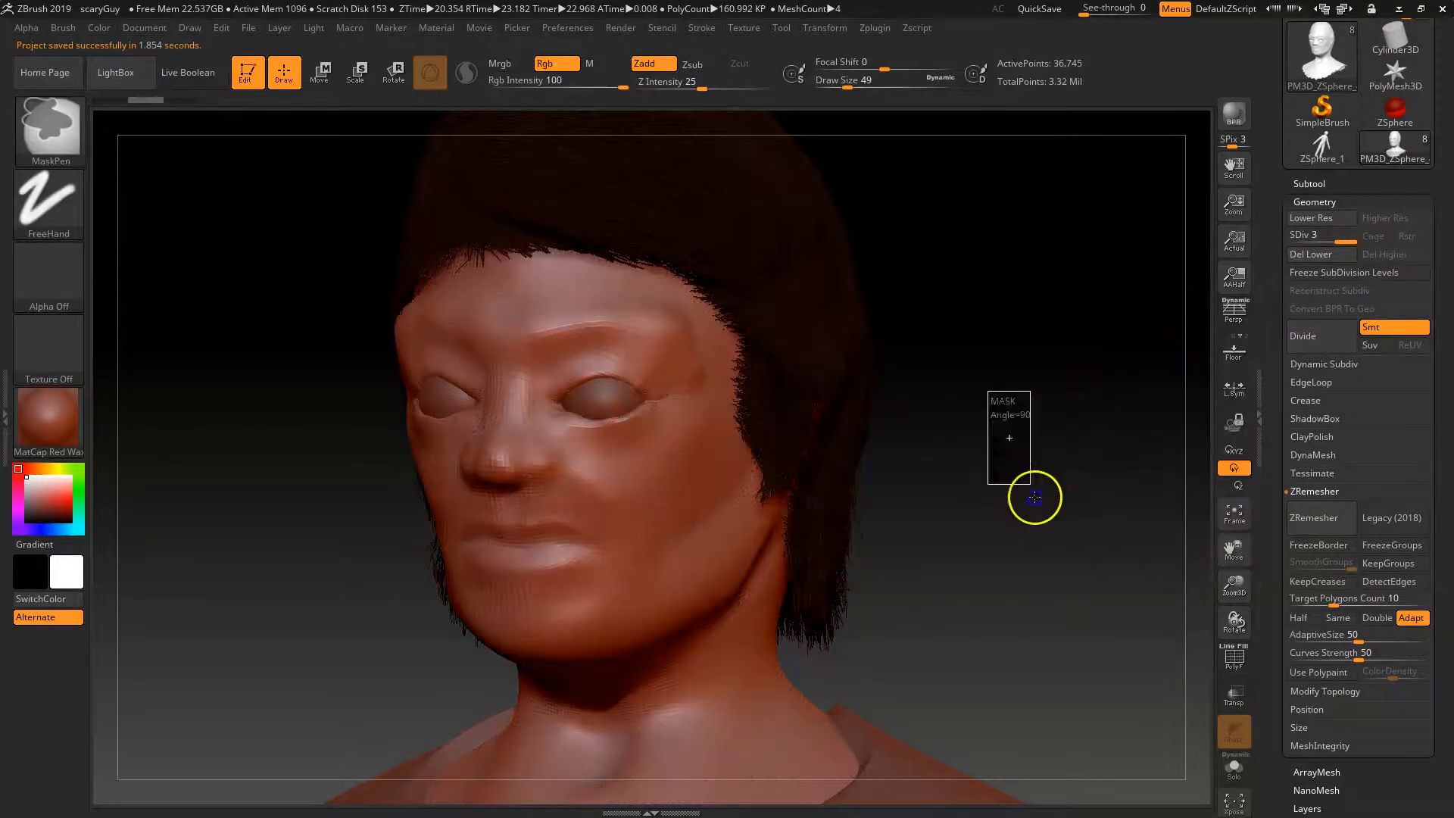
left_click(1331, 341)
left_click(1333, 343)
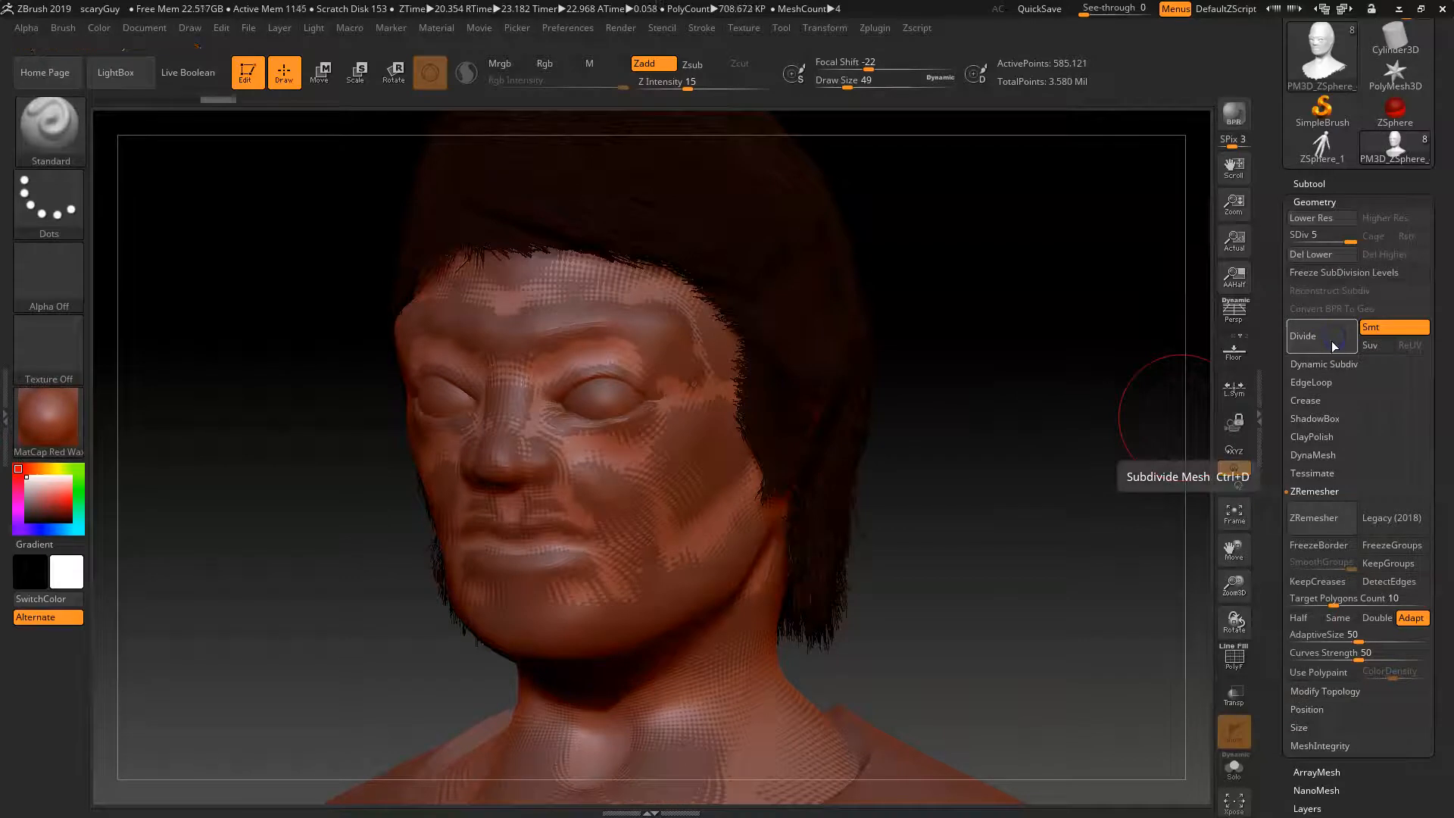
left_click(1329, 342)
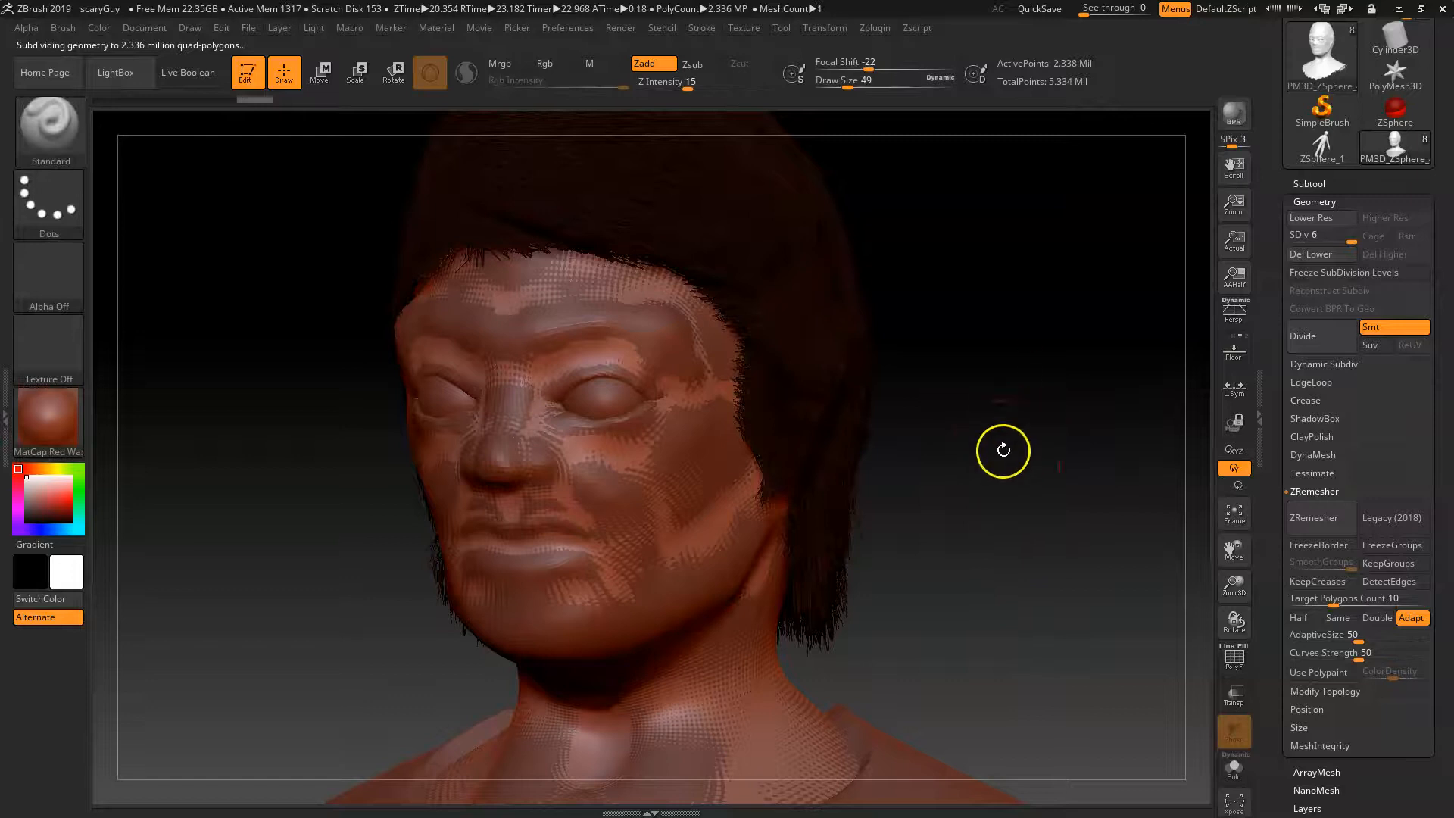
- Try a brush stroke across the cheek of the divided head, undo it, and check the polygon wireframe
mouse_move(692, 487)
left_mouse_down()
mouse_move(672, 510)
mouse_move(601, 513)
mouse_move(643, 528)
left_mouse_up()
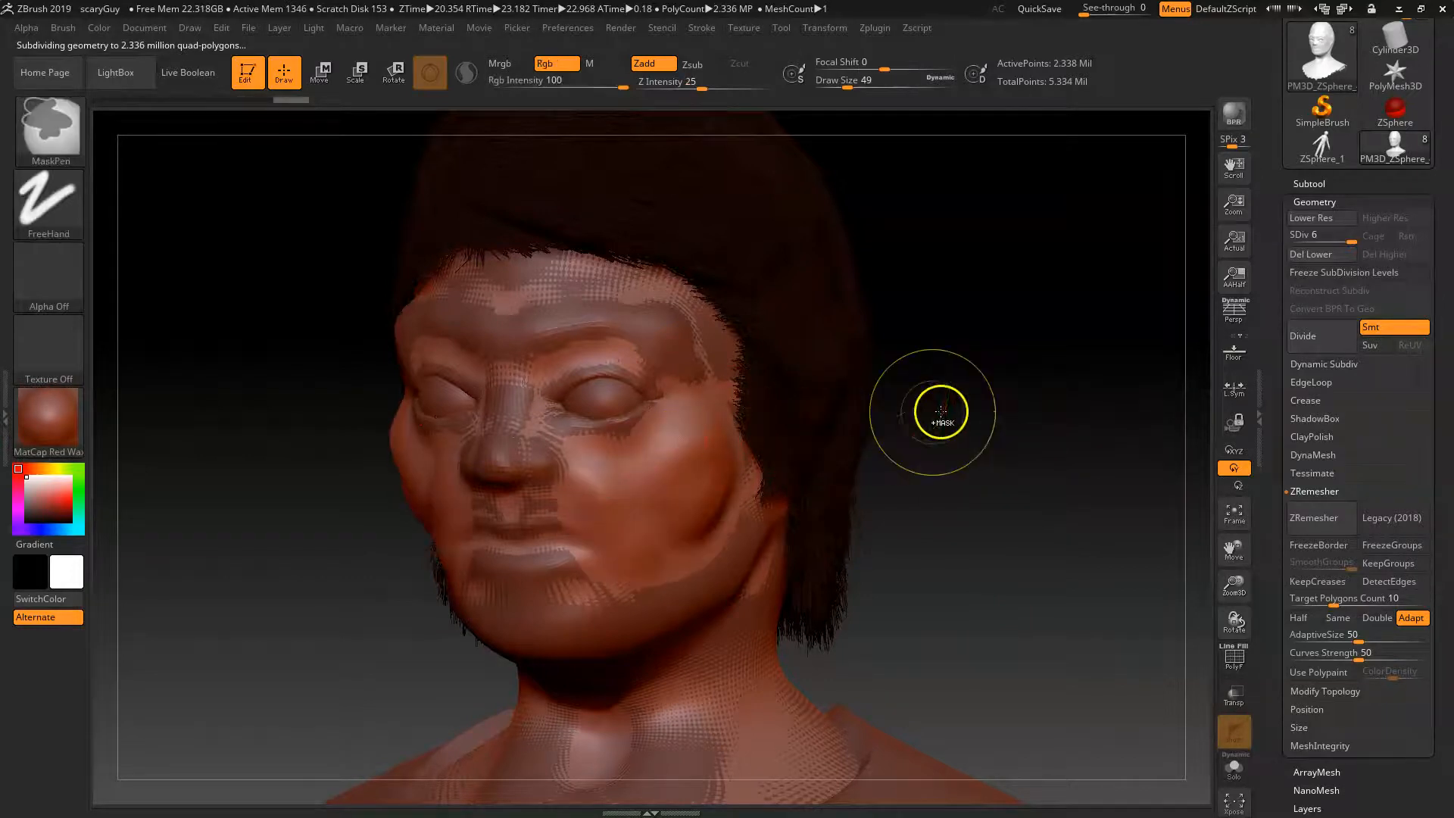
key("ctrl+z")
mouse_move(982, 441)
left_mouse_down()
mouse_move(1010, 432)
mouse_move(983, 448)
mouse_move(1034, 464)
left_mouse_up()
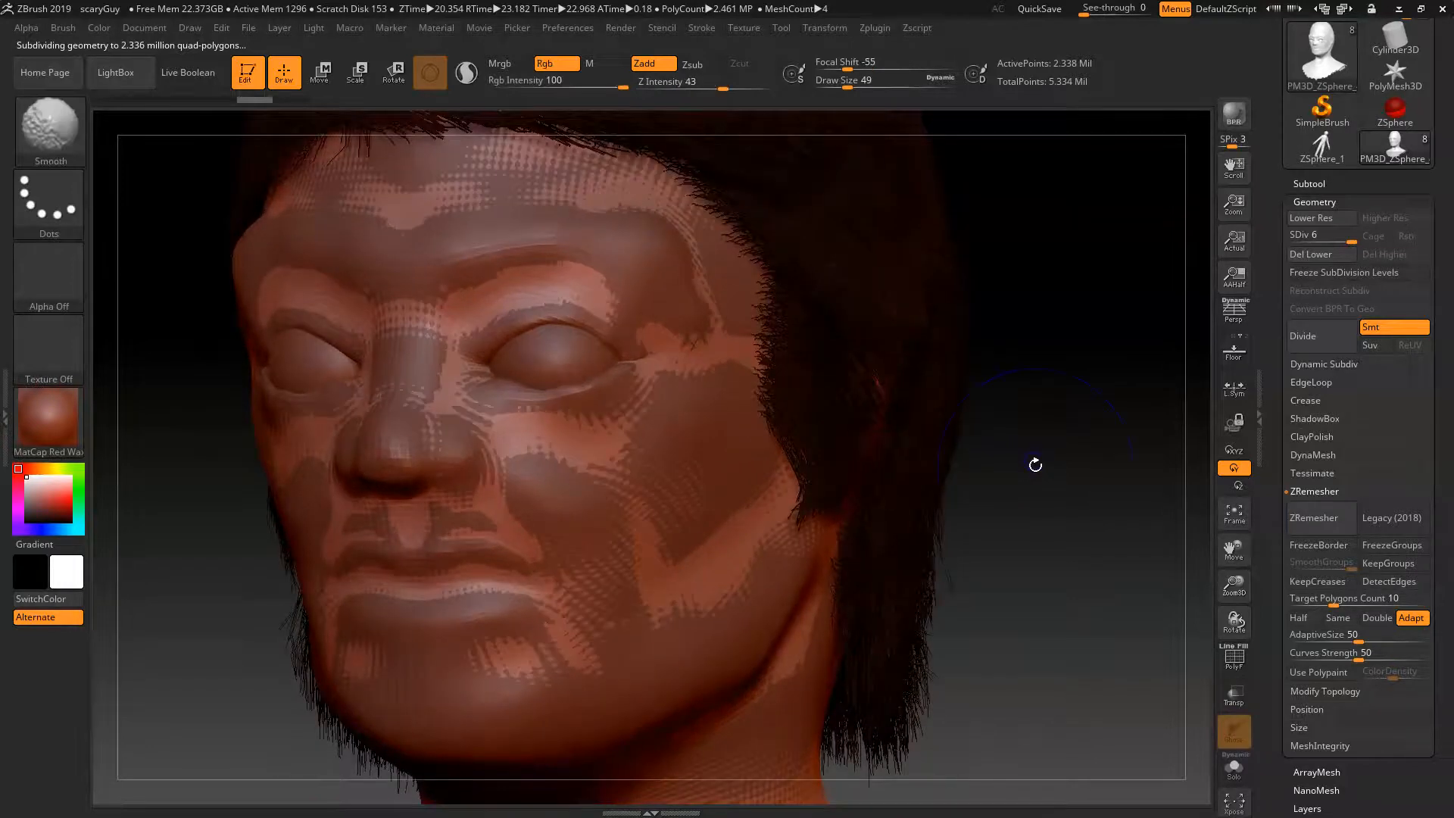
key("shift+f")
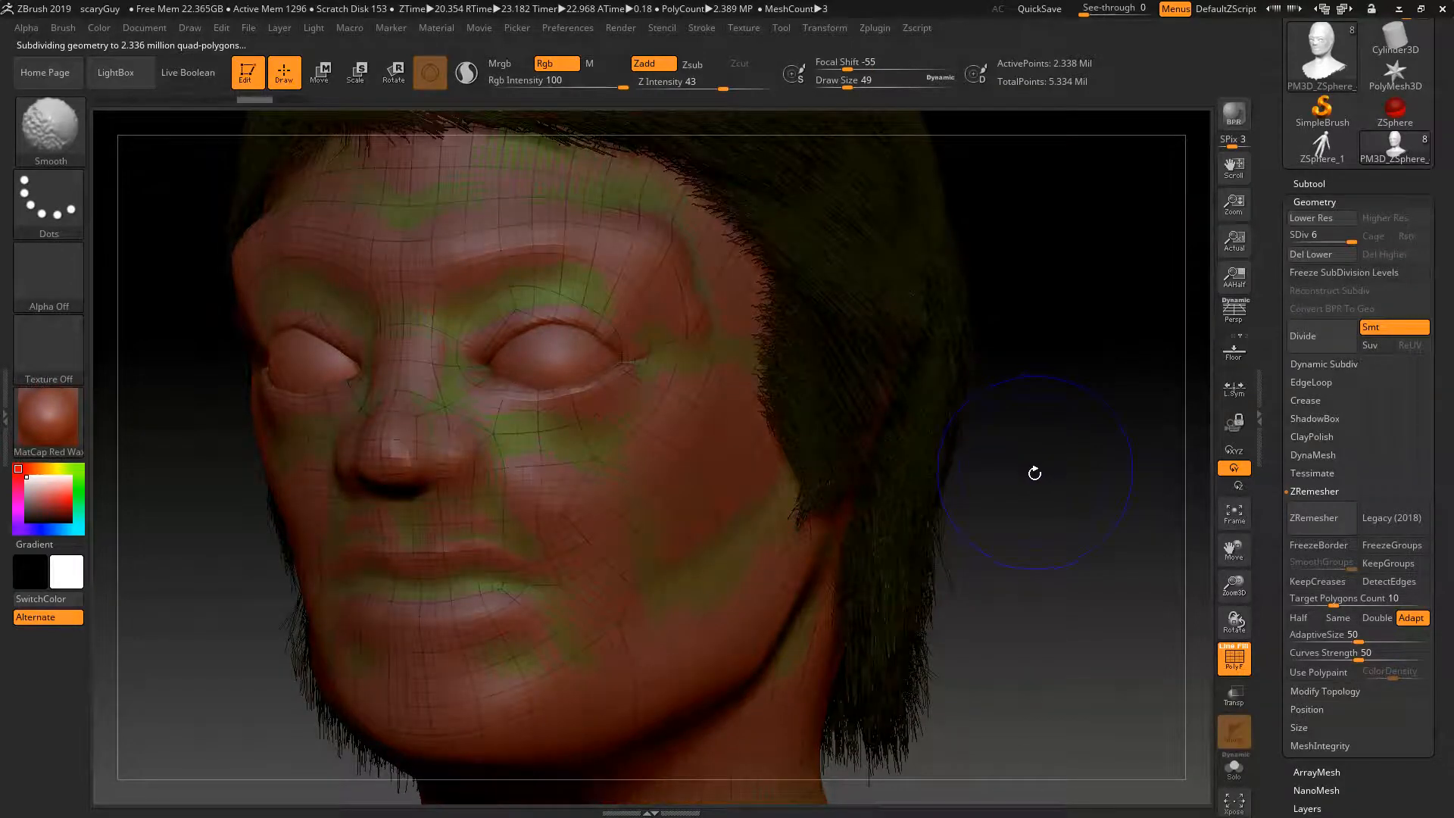
key("shift+f")
- Delete the lower-resolution head subtool PM3D_ZSphere_1, keeping the divided copy PM3D_ZSphere_4
left_click(1310, 183)
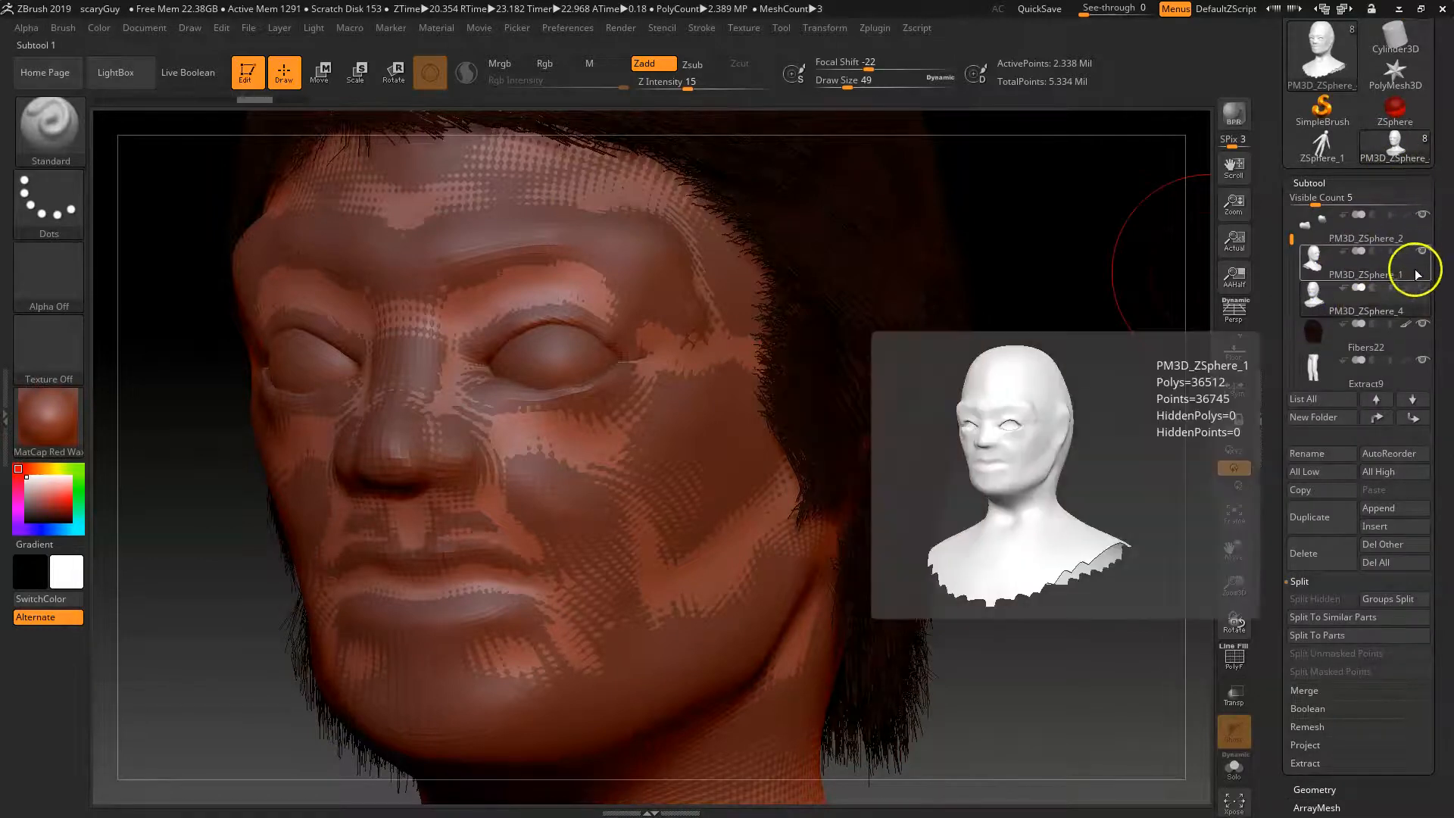
left_click(1313, 261)
left_click(1313, 292)
left_click(1313, 265)
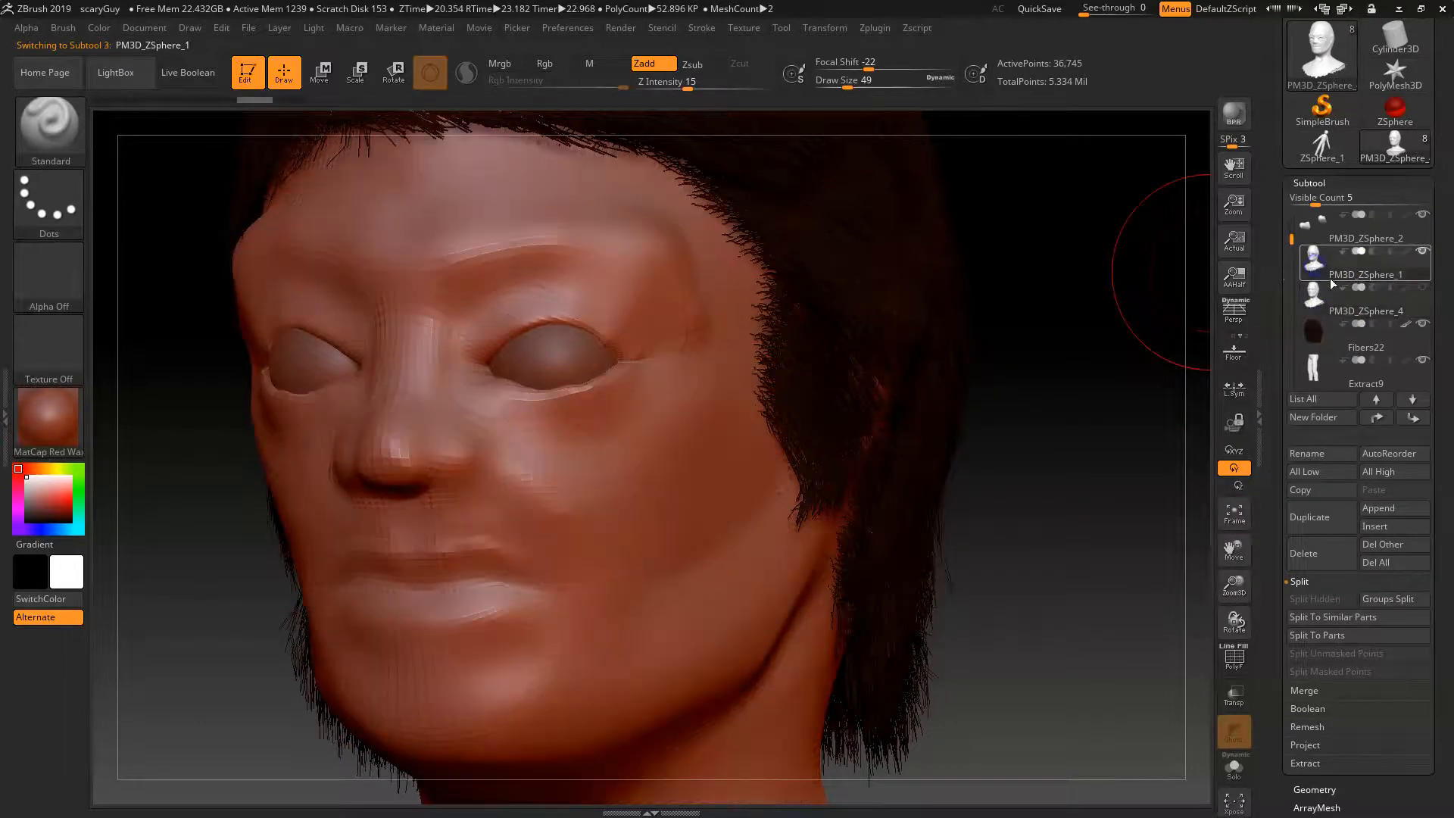
left_click(1311, 539)
left_click(1182, 580)
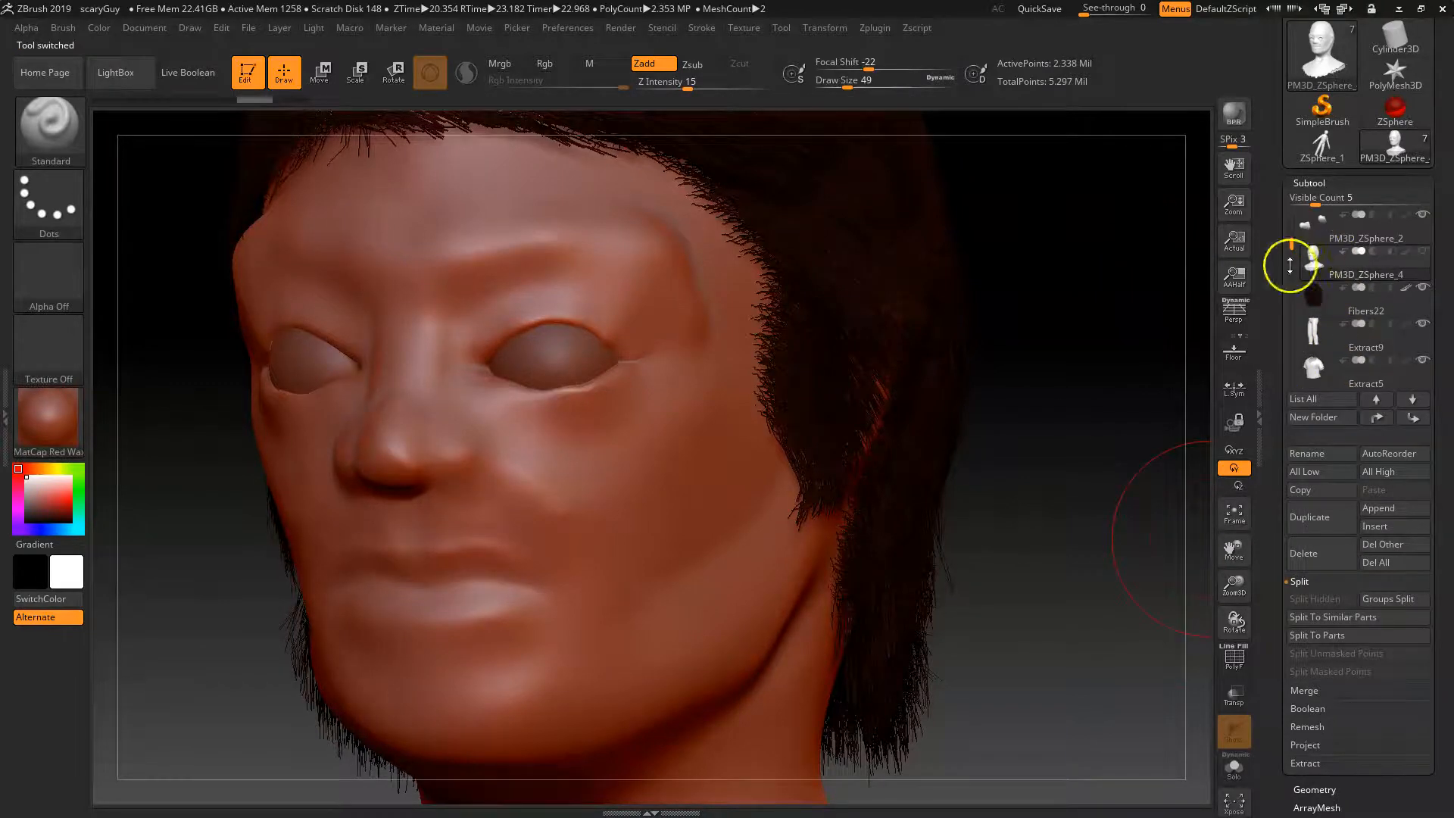
- Load the speckled Alpha 23 into the Standard brush, try a stroke on the cheek and undo it
left_click(1314, 183)
left_click(1322, 203)
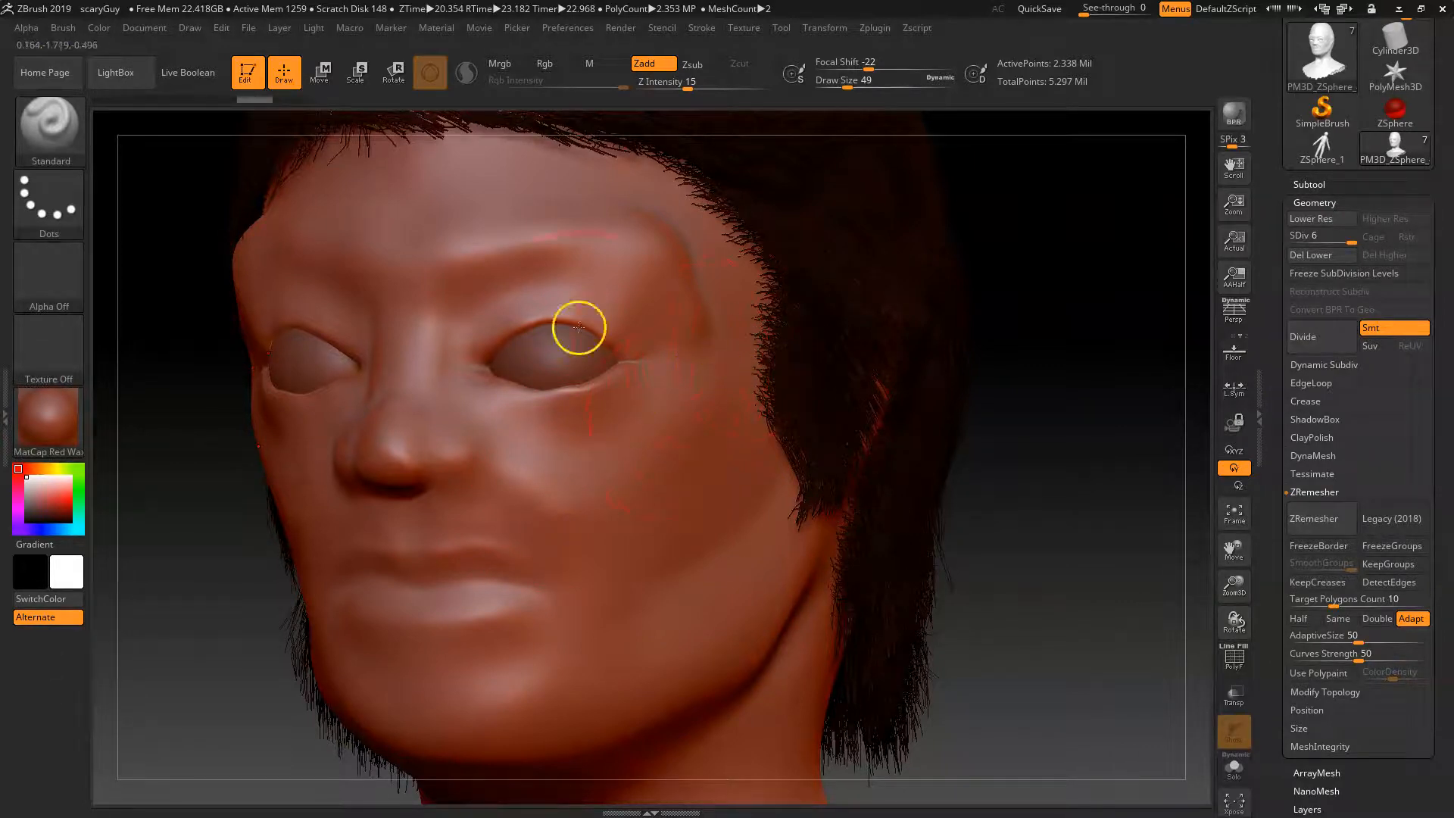
left_click(57, 274)
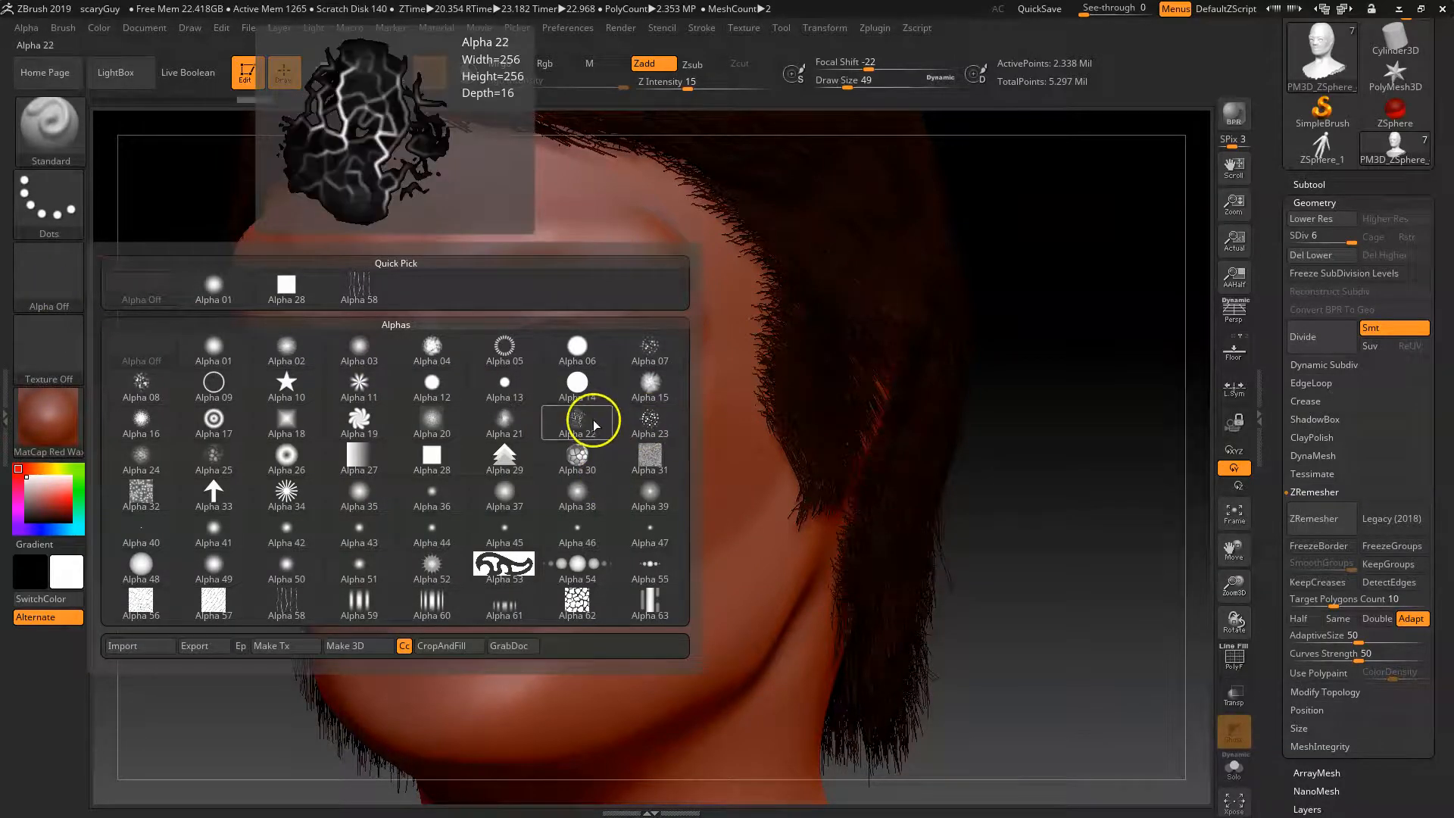
left_click(634, 417)
mouse_move(585, 529)
left_mouse_down()
mouse_move(682, 546)
mouse_move(662, 598)
left_mouse_up()
key("ctrl")
key("ctrl+z")
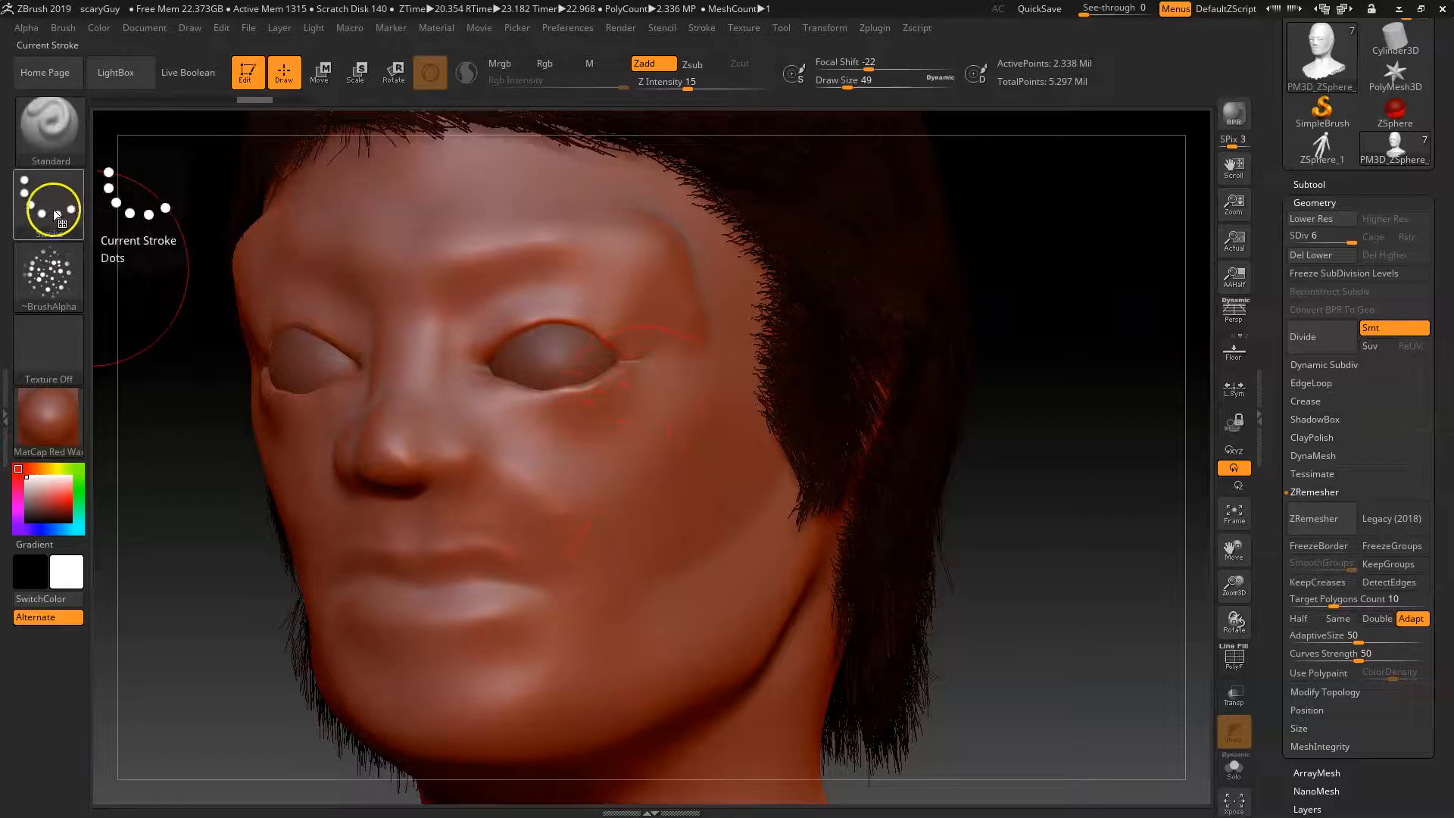
- Set the Standard brush to the Spray stroke with a Z intensity of 2
left_click(68, 209)
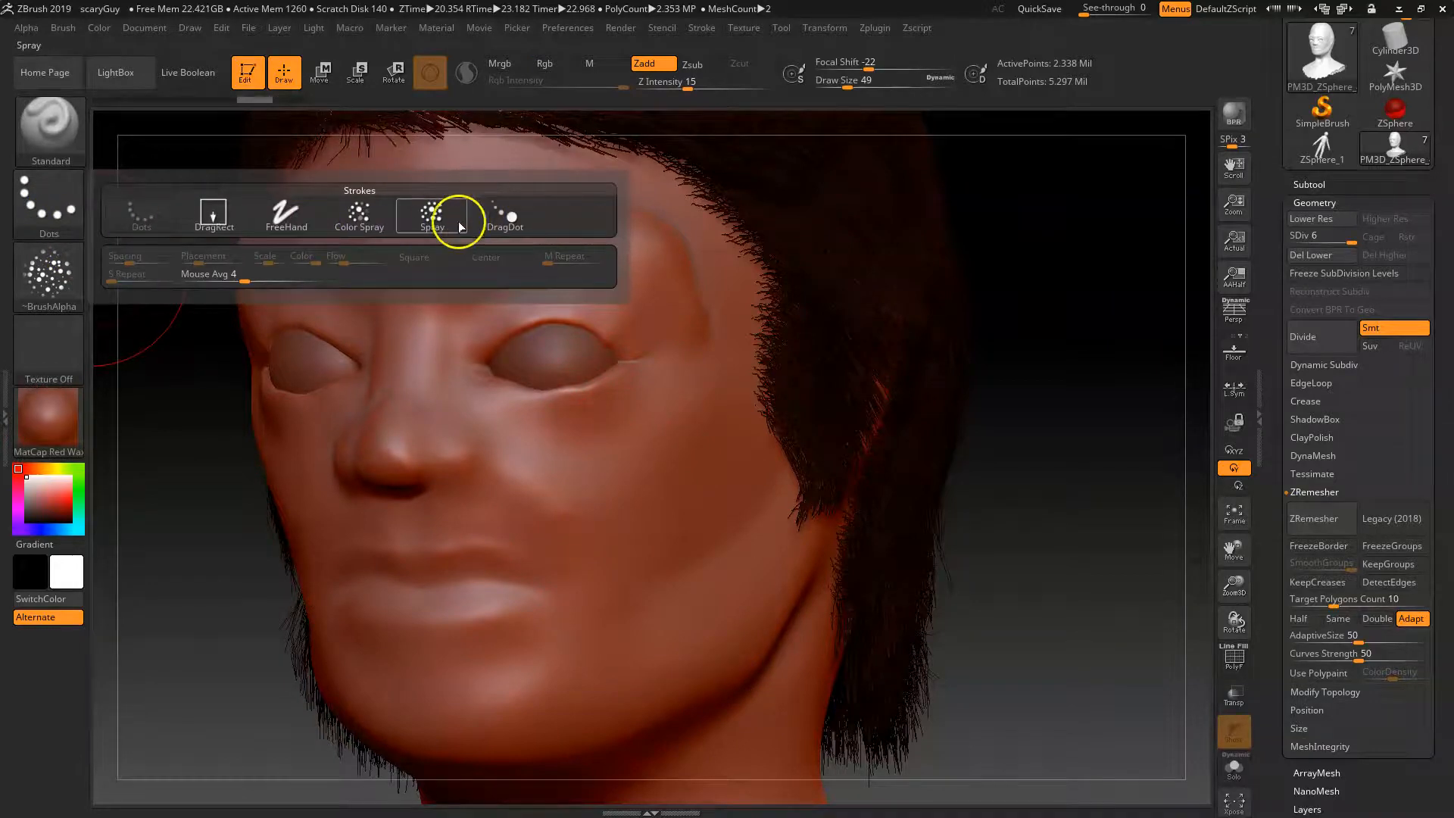
left_click(457, 222)
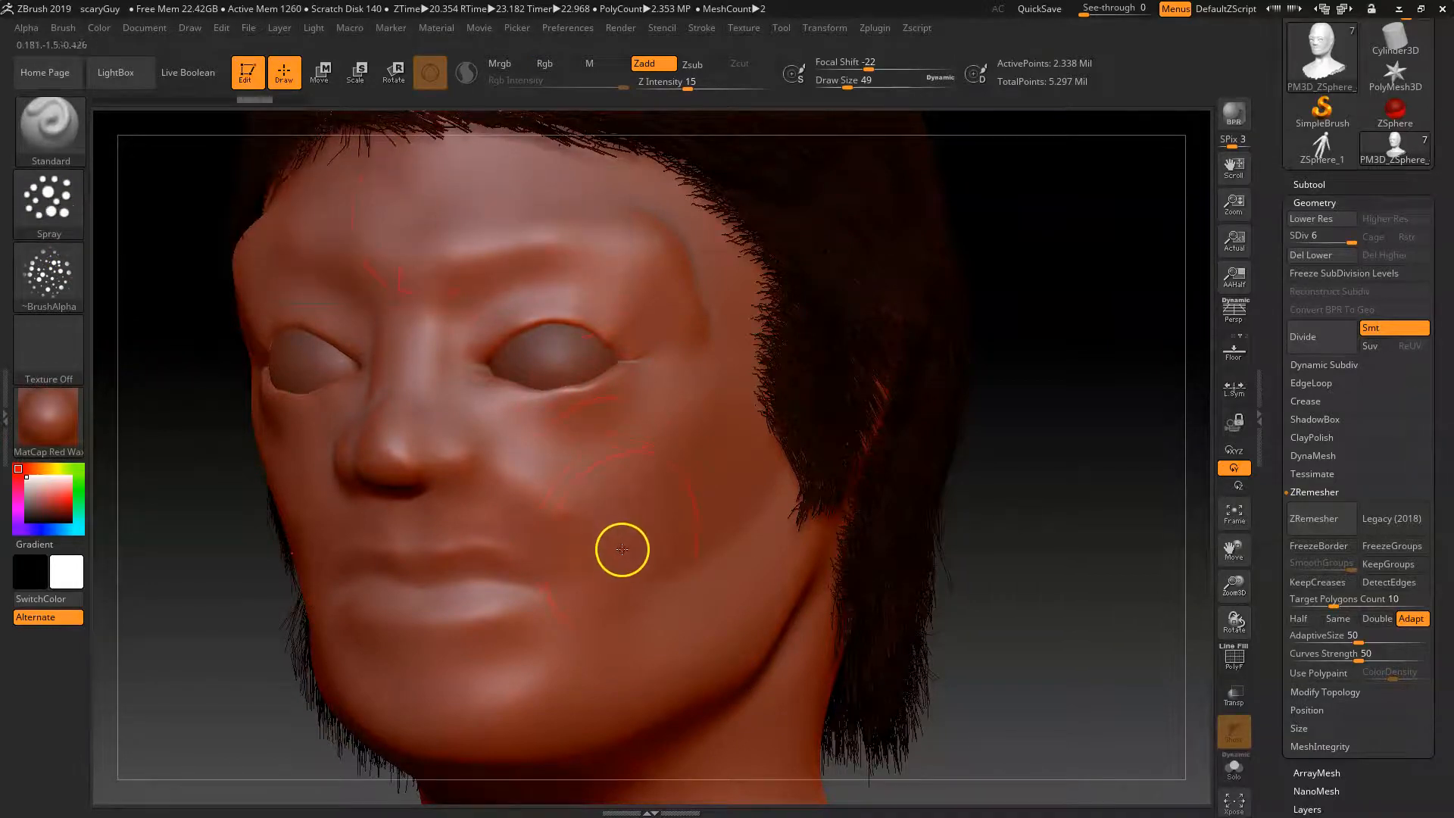
key("space")
mouse_move(639, 603)
left_mouse_down()
mouse_move(614, 603)
mouse_move(559, 534)
left_mouse_up()
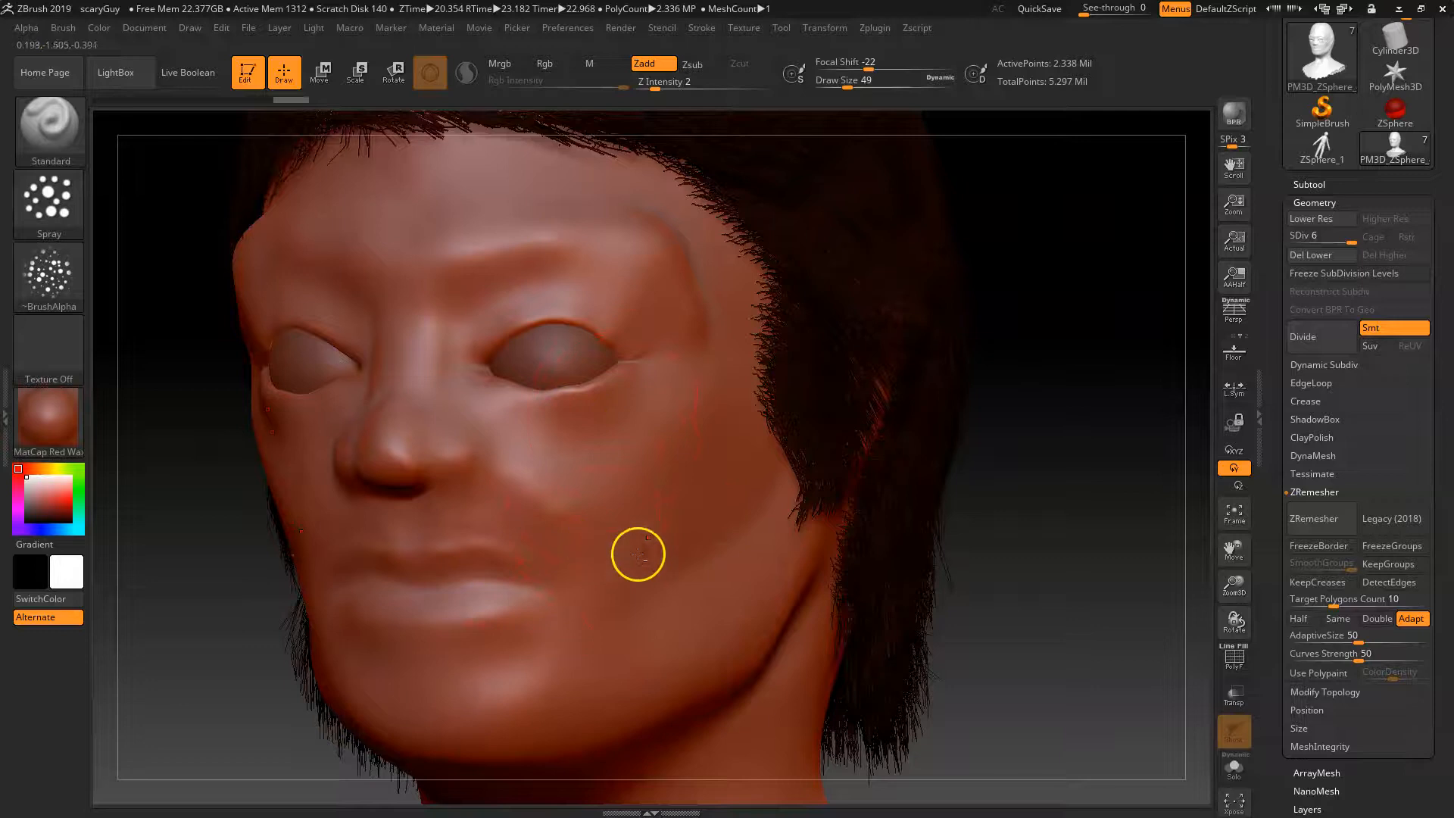
- Spray subtle skin texture over the cheeks, jaw, nose, brows, forehead and around the mouth
left_click_drag(652, 687, 705, 536)
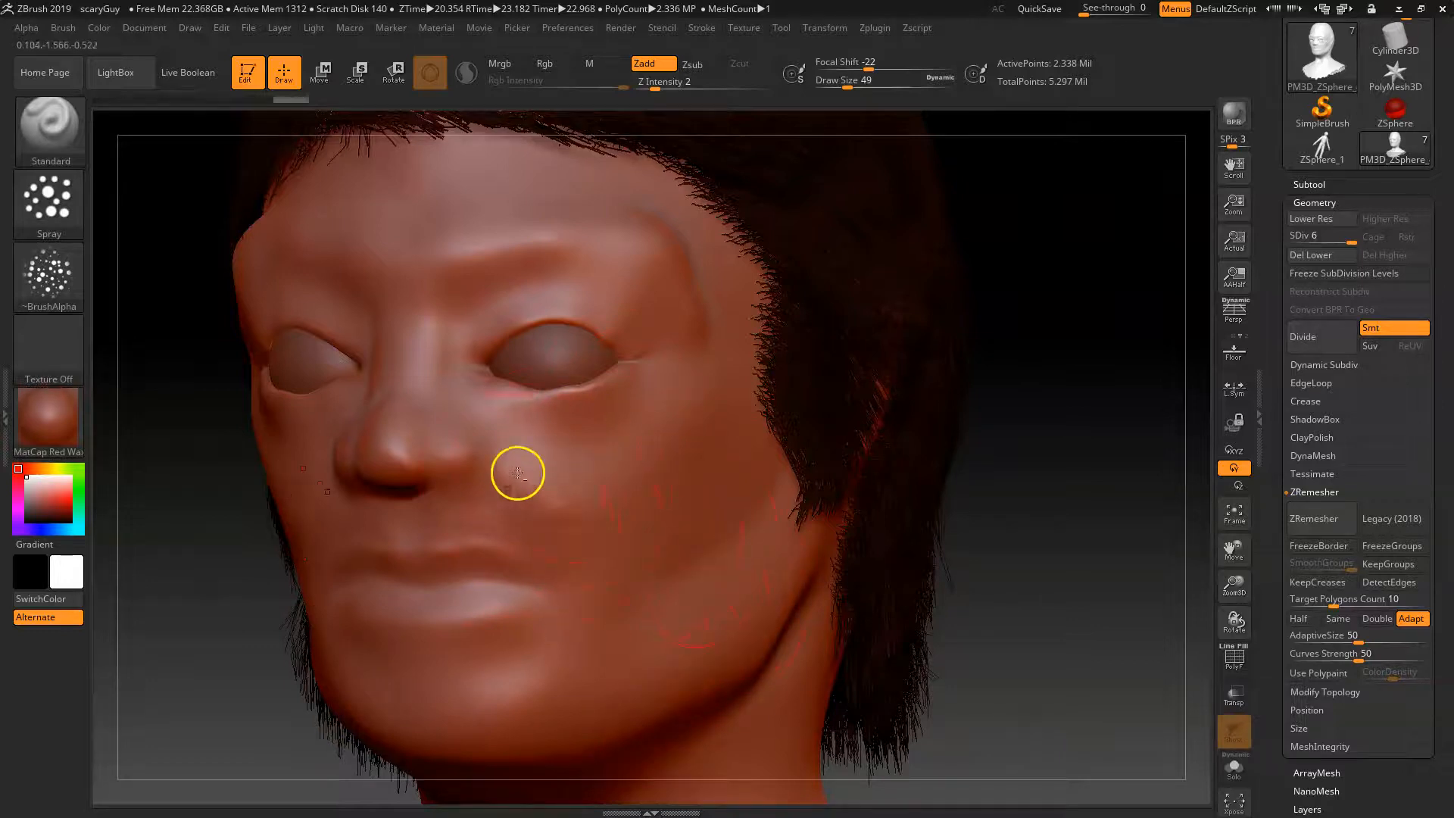
mouse_move(653, 629)
left_mouse_down()
mouse_move(668, 643)
mouse_move(743, 565)
mouse_move(587, 475)
mouse_move(555, 224)
mouse_move(363, 230)
mouse_move(454, 315)
left_mouse_up()
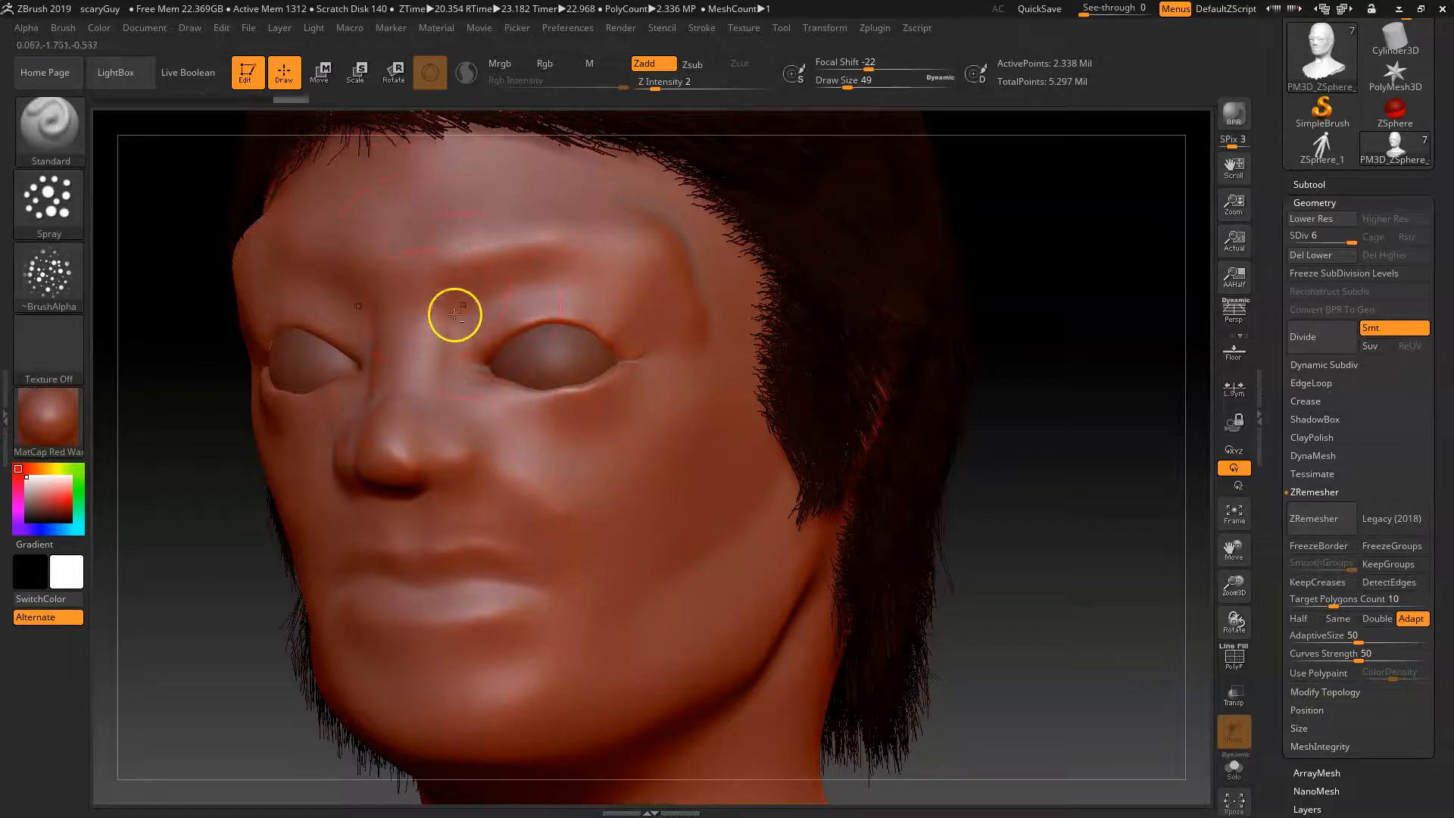
mouse_move(475, 196)
left_mouse_down()
mouse_move(406, 197)
mouse_move(464, 190)
left_mouse_up()
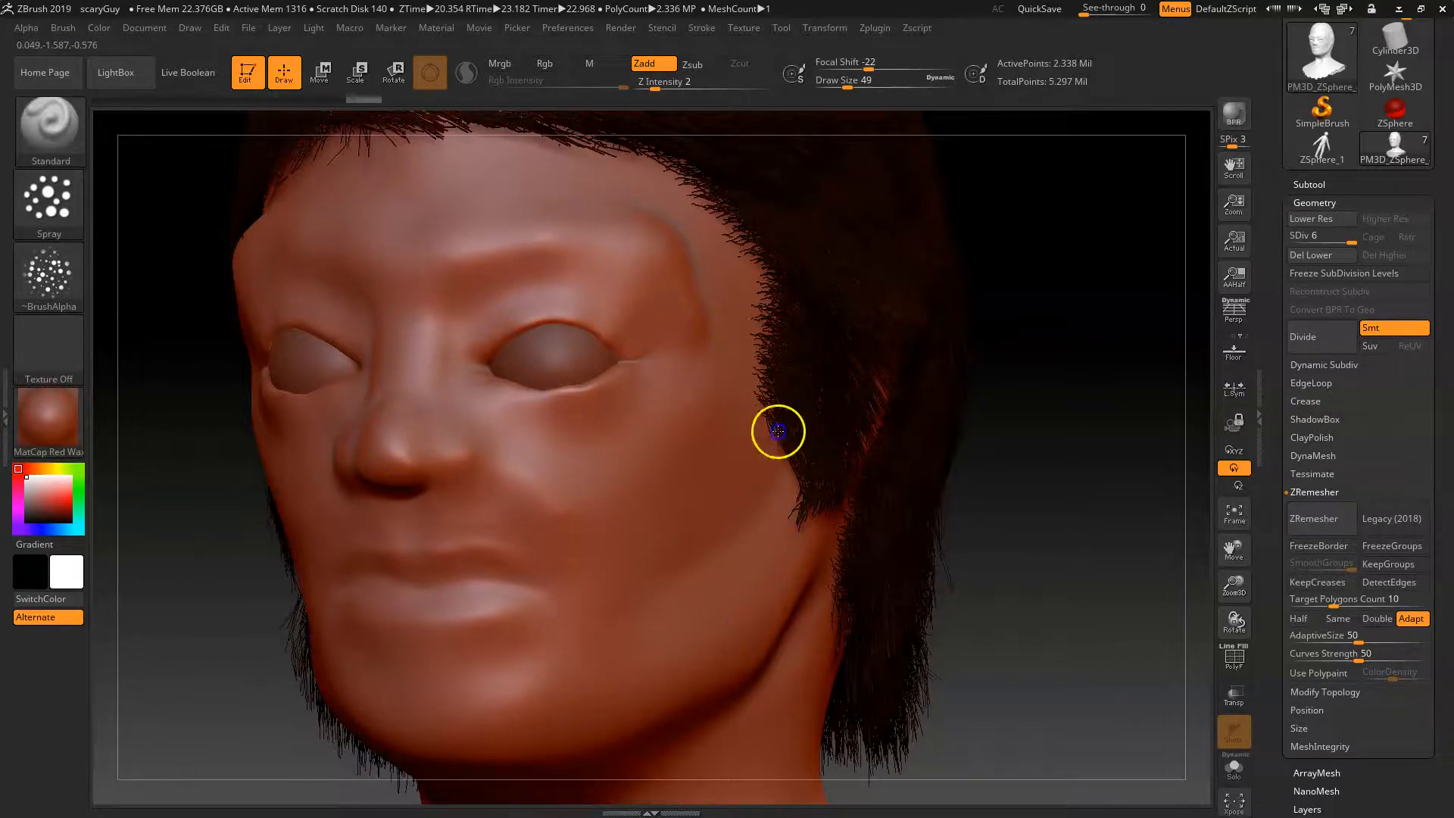
left_click_drag(1055, 565, 1092, 575)
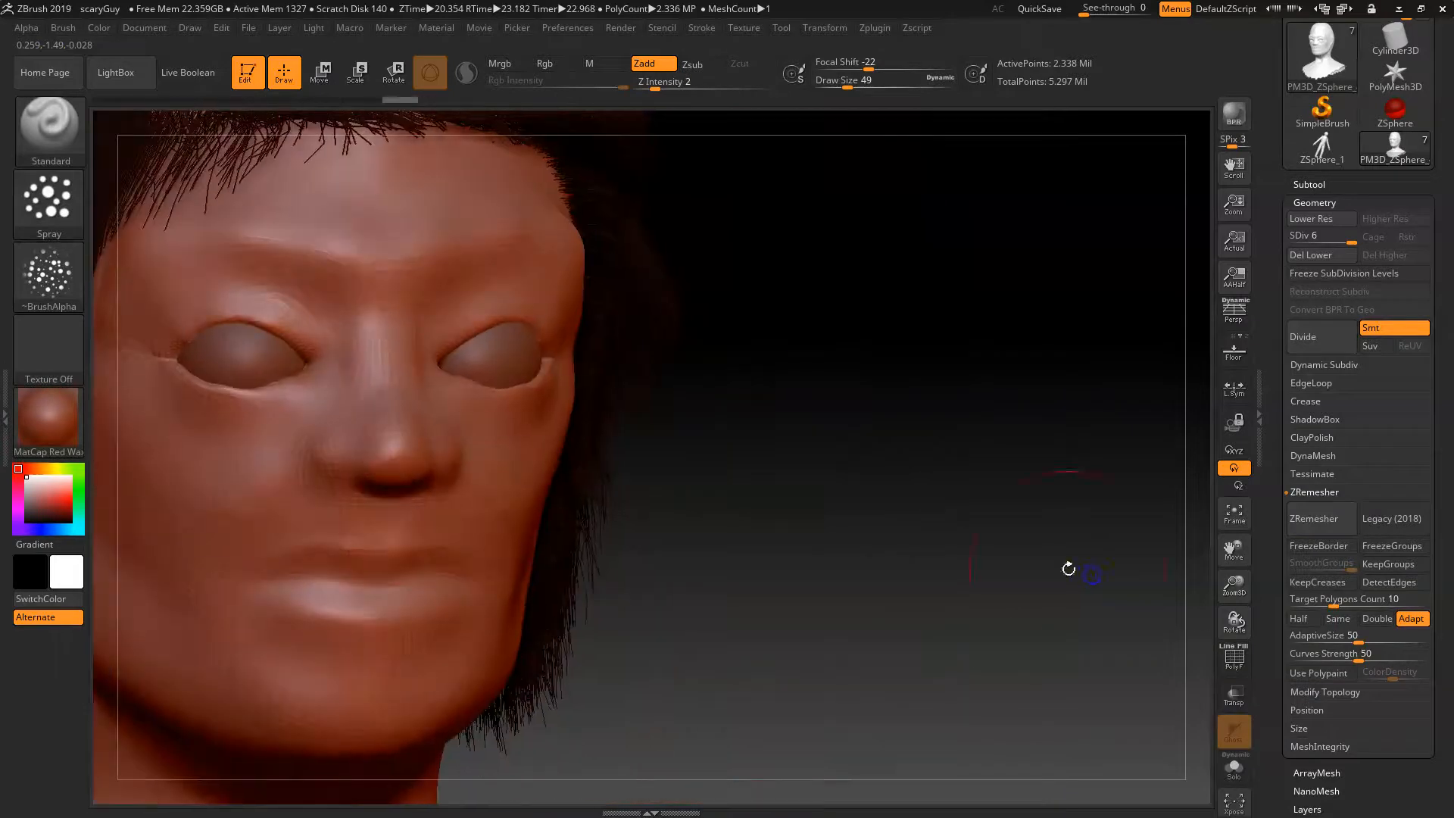
left_click_drag(788, 535, 377, 684)
left_click_drag(281, 606, 535, 503)
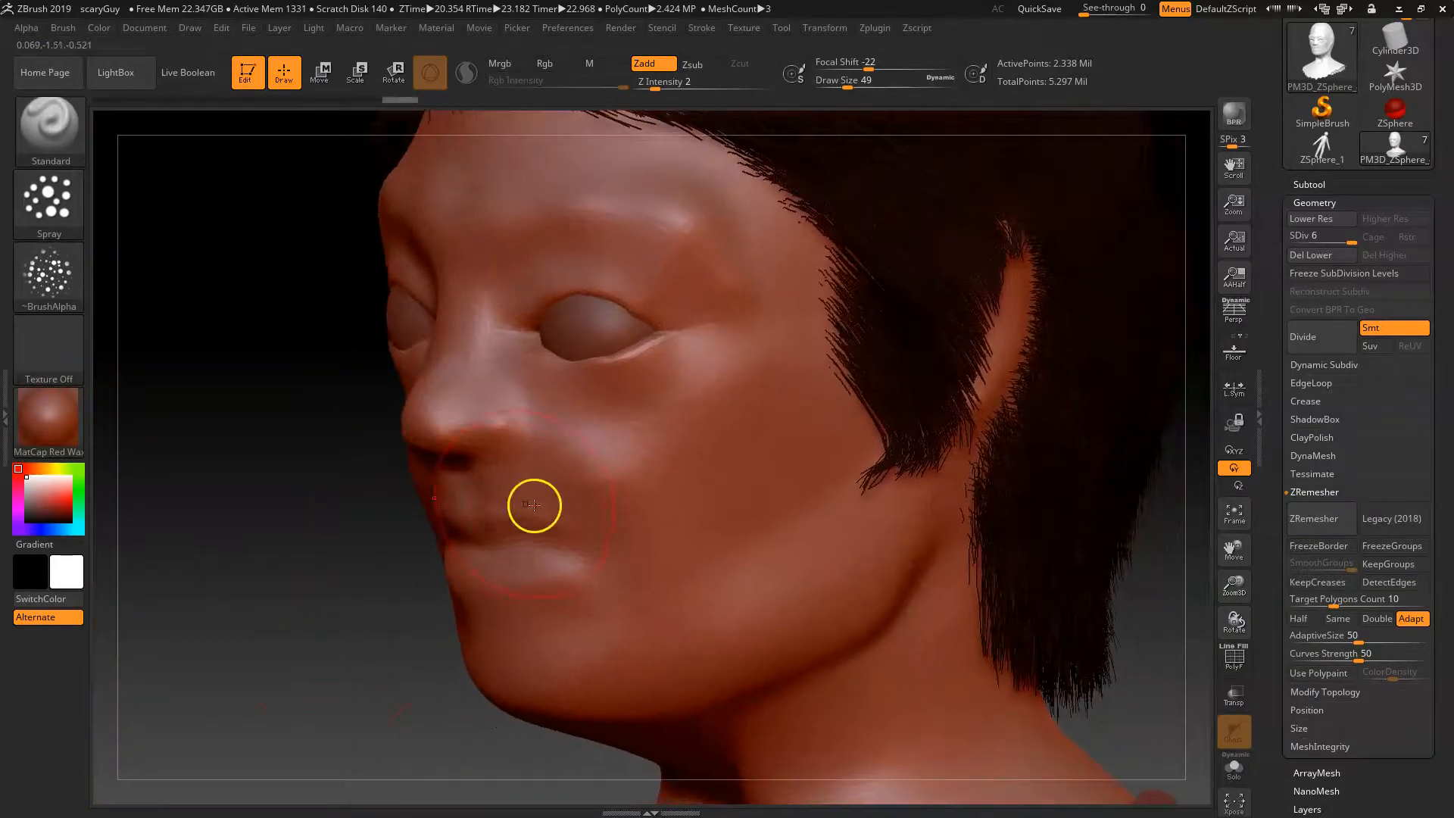
- Set the Standard brush to Alpha 58 with the FreeHand stroke for skin creases
left_click(48, 269)
left_click(361, 532)
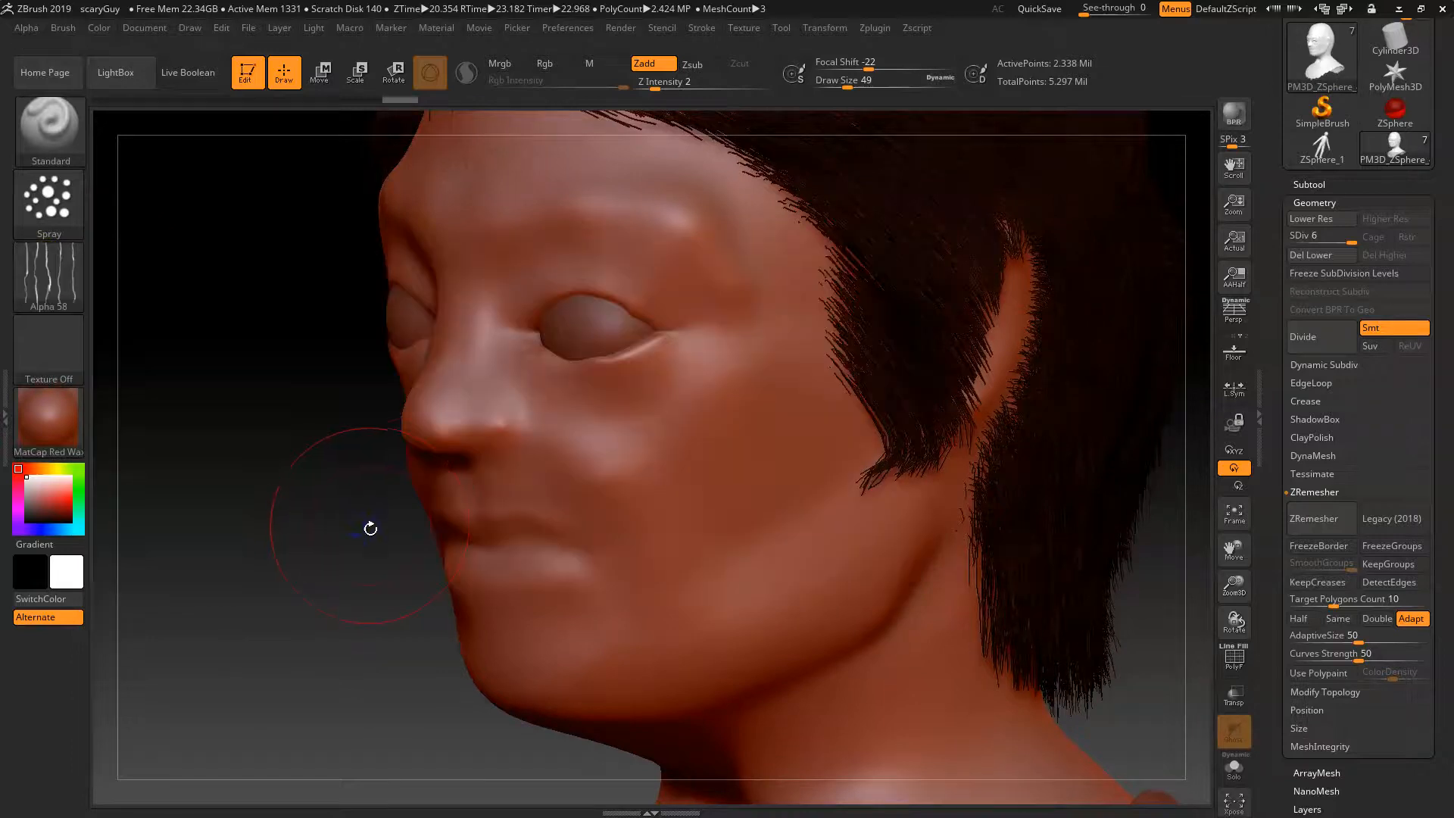
left_click(49, 201)
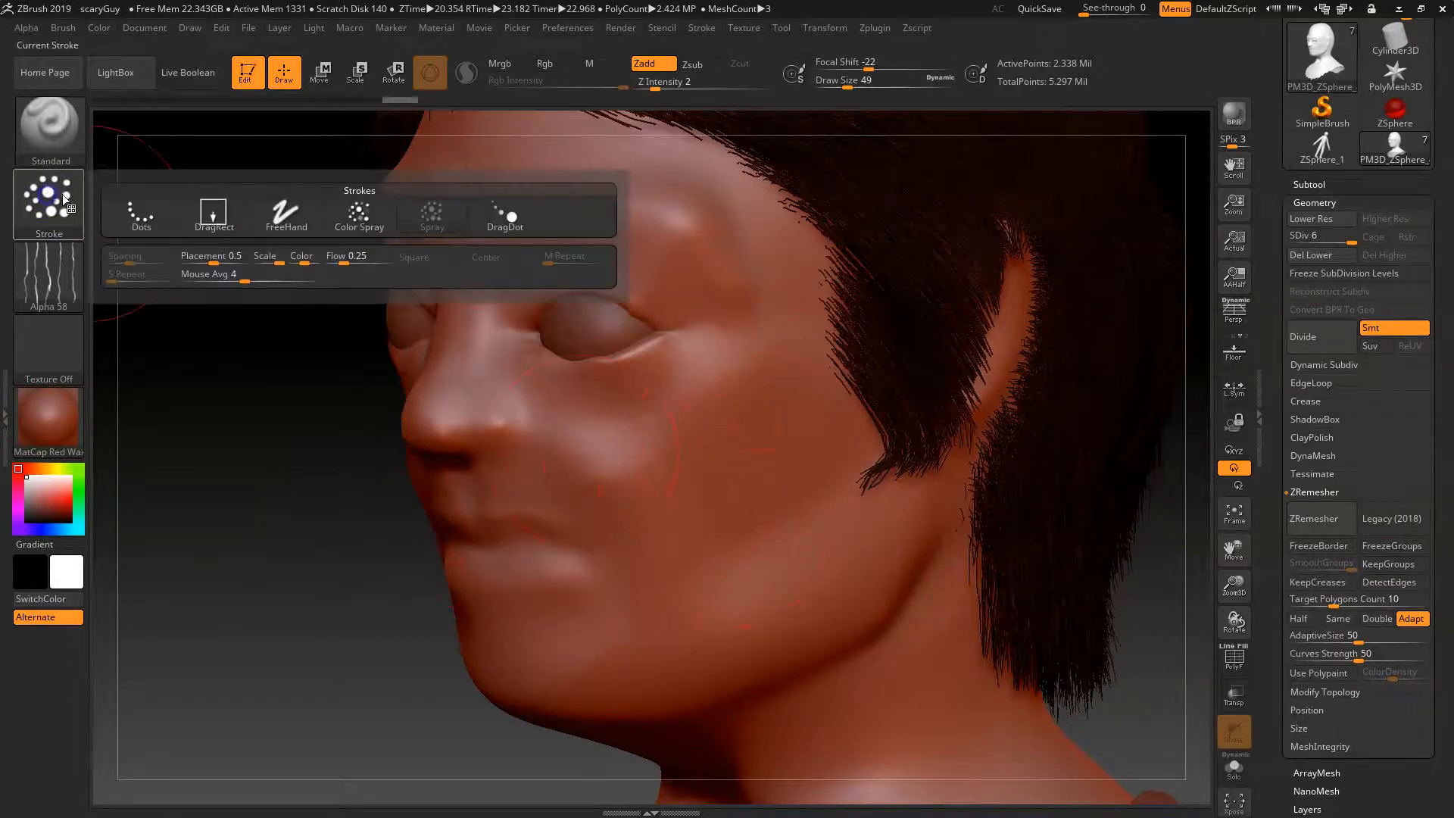
left_click(285, 215)
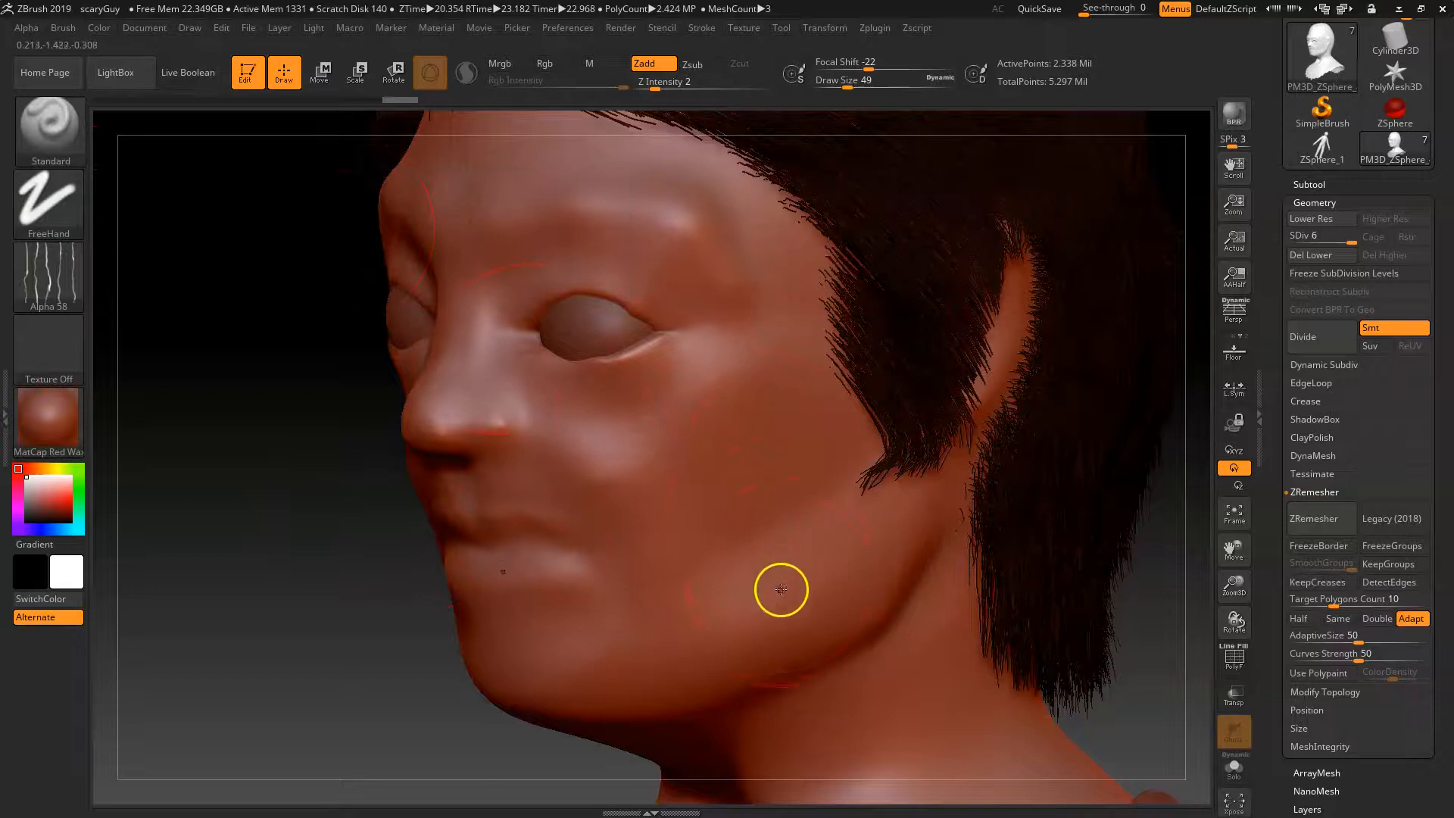
key("space")
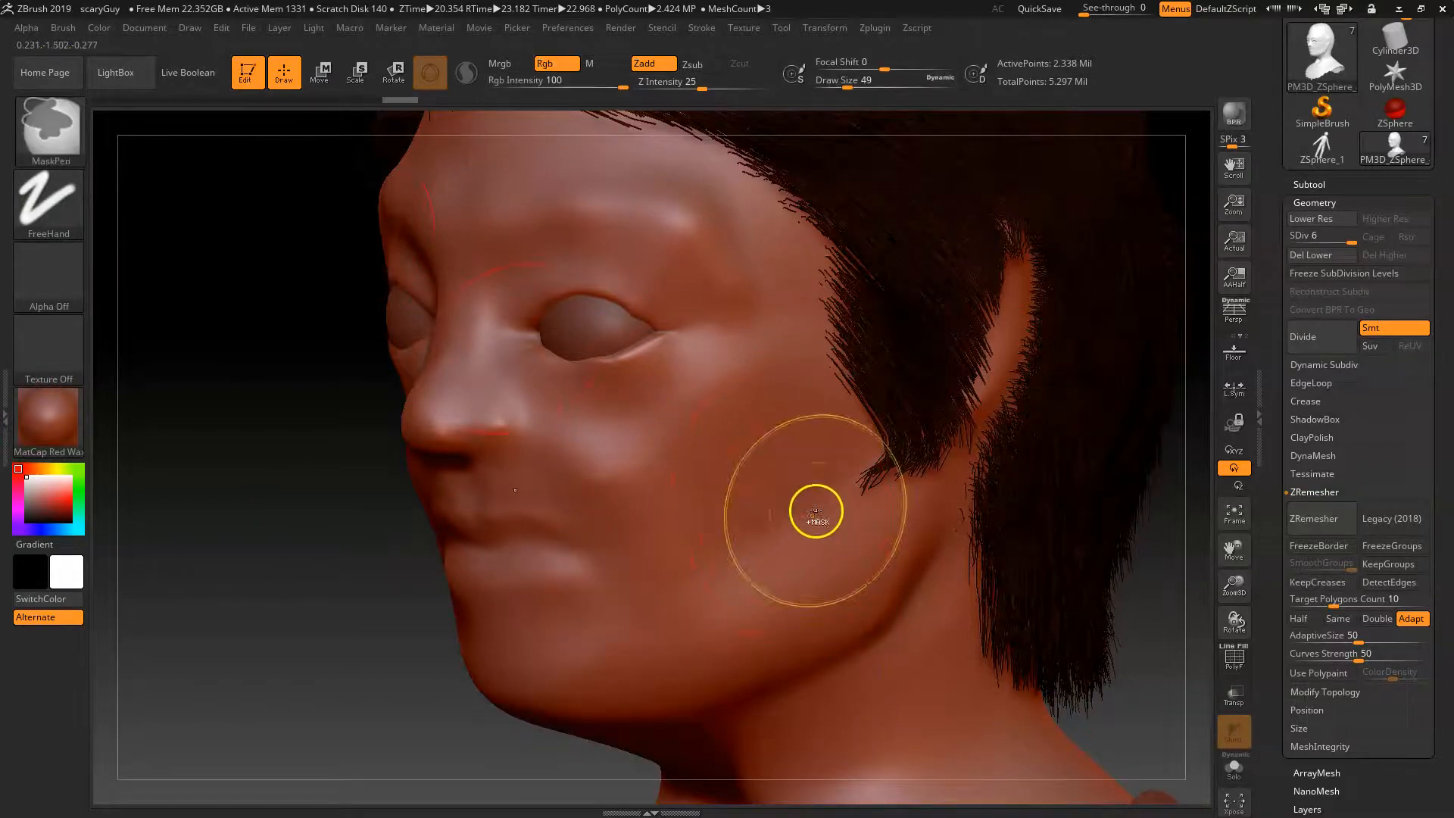
- Undo the stray mask stroke on the cheek and set the Standard brush's Z intensity to 4
left_click_drag(811, 513, 682, 618, "ctrl")
key("ctrl+z")
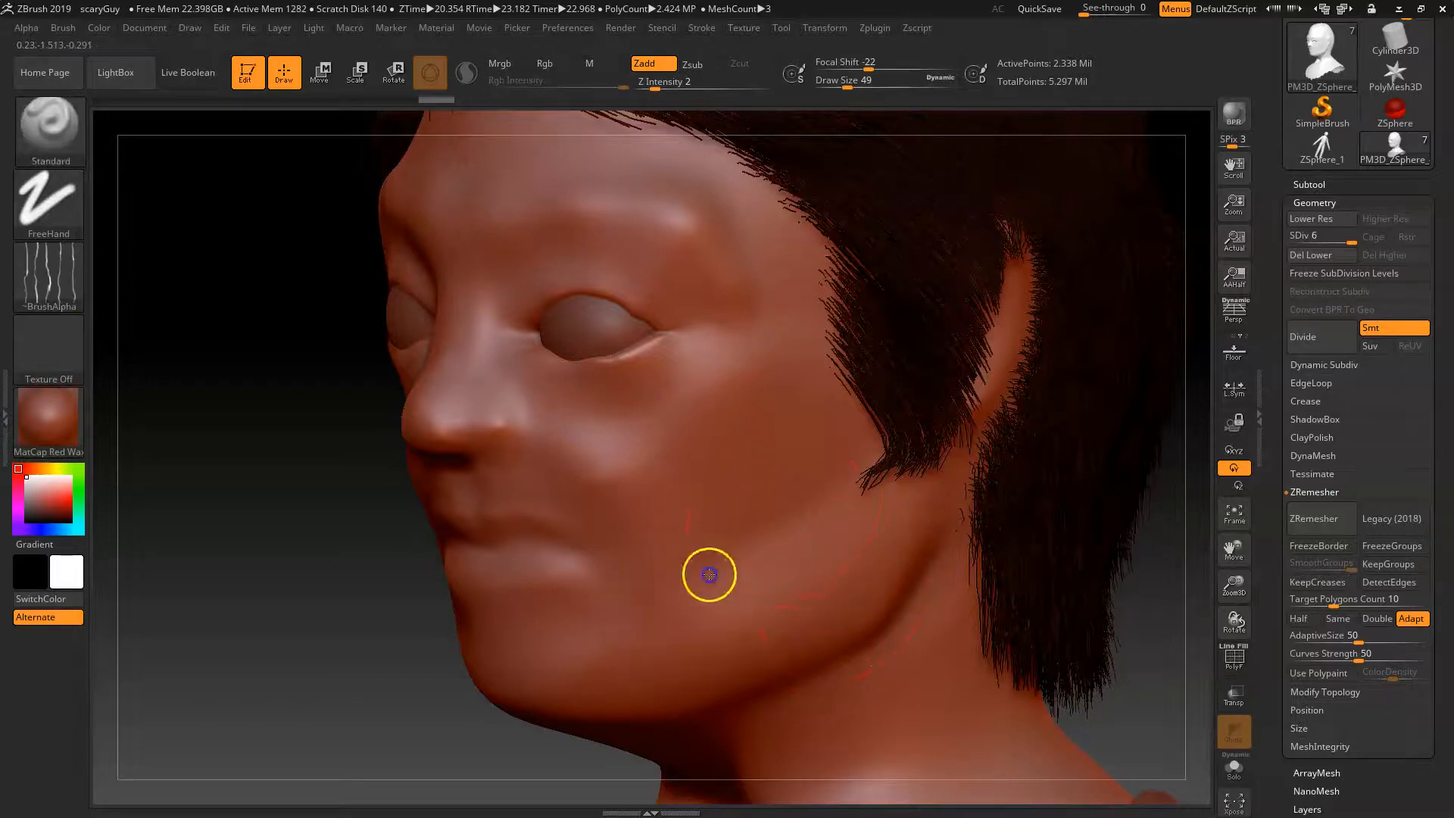
mouse_move(311, 593)
left_mouse_down()
mouse_move(242, 486)
mouse_move(349, 646)
mouse_move(396, 568)
mouse_move(530, 616)
mouse_move(817, 662)
left_mouse_up()
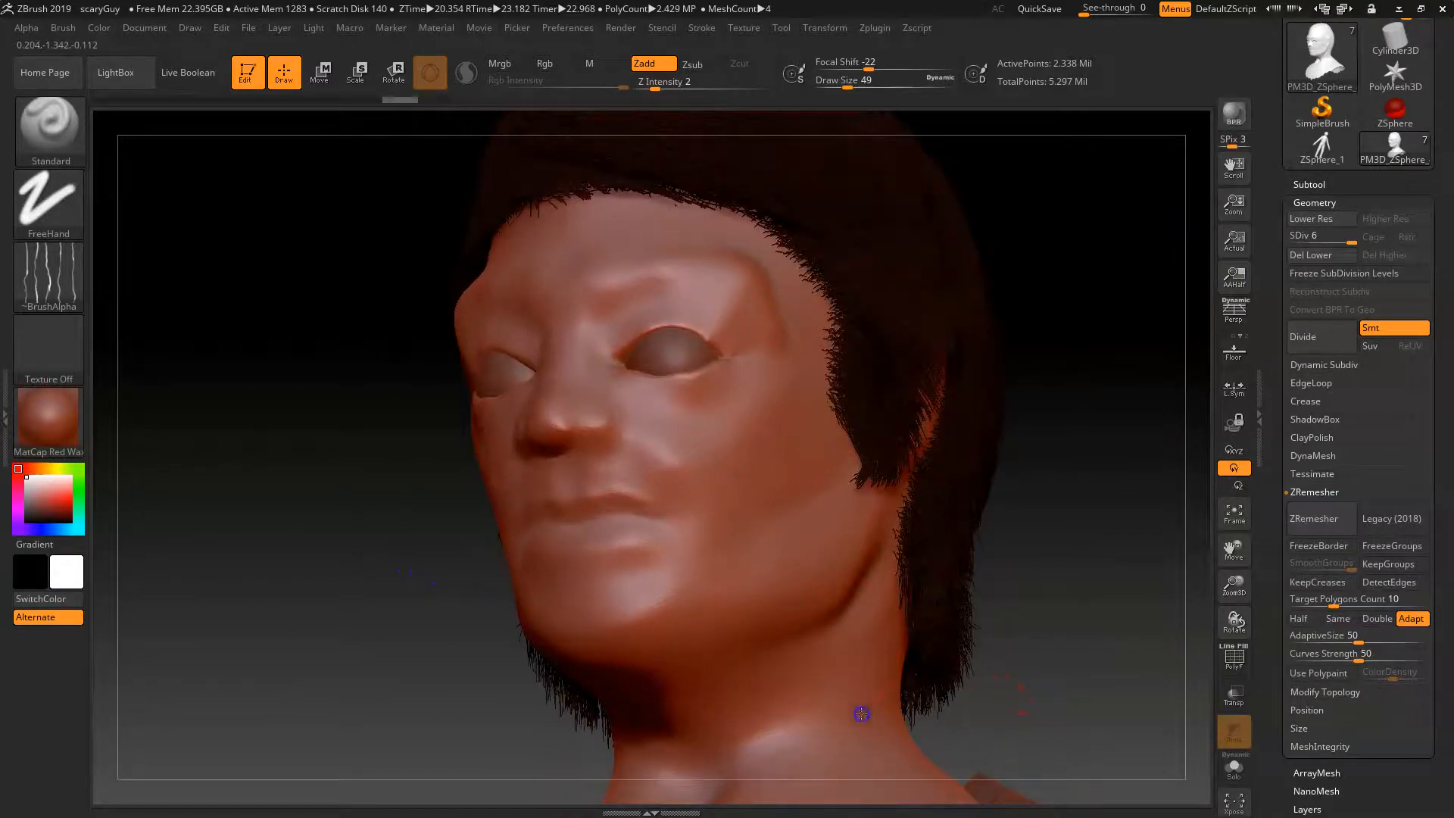
key("space")
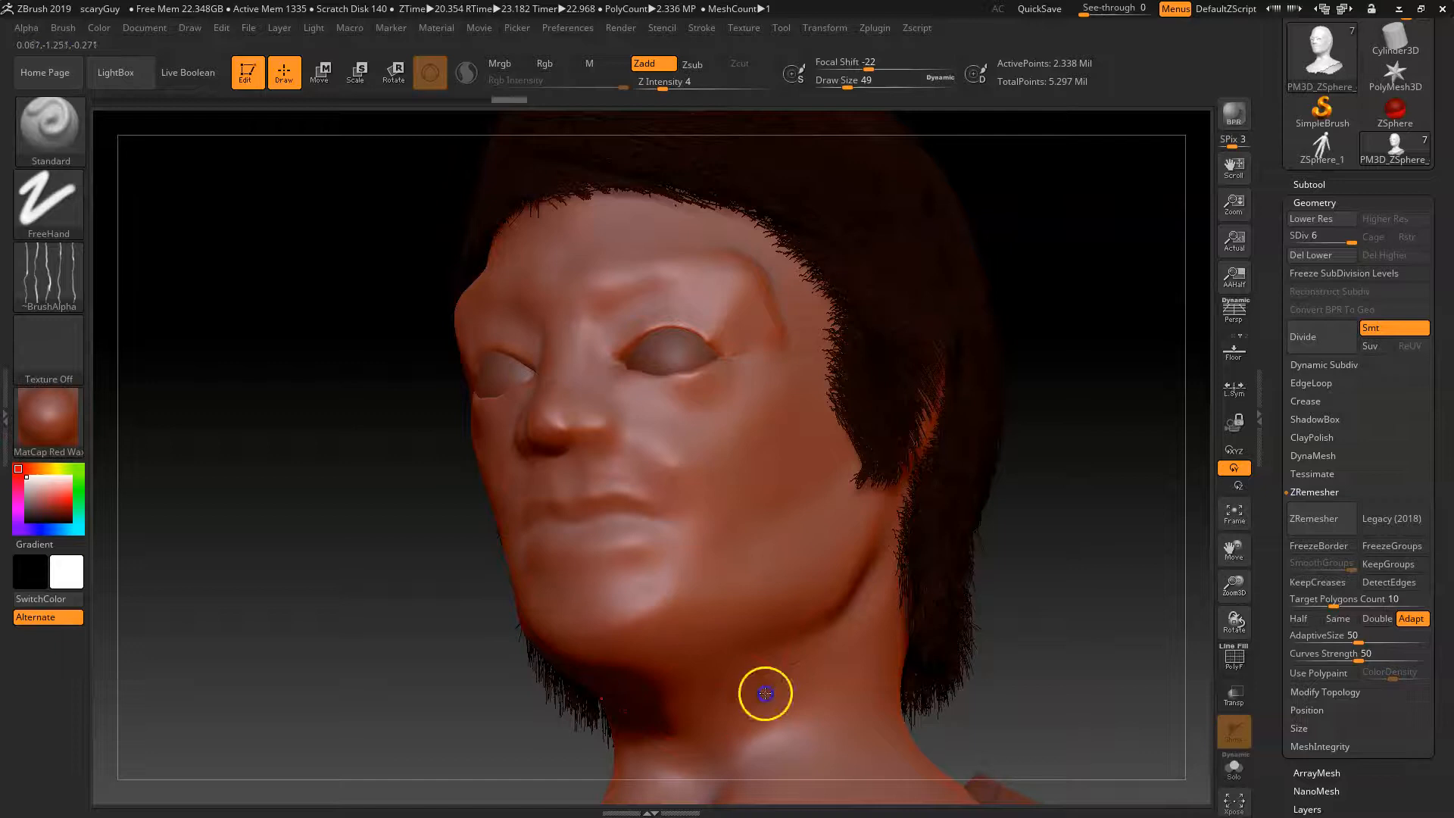
- Reduce the draw size to 25, carve creases beside the eye and smooth the skin around it
mouse_move(1050, 638)
left_mouse_down()
mouse_move(1061, 681)
mouse_move(866, 581)
left_mouse_up()
mouse_move(1102, 581)
left_mouse_down()
mouse_move(1113, 593)
mouse_move(649, 492)
mouse_move(642, 455)
left_mouse_up()
key("space")
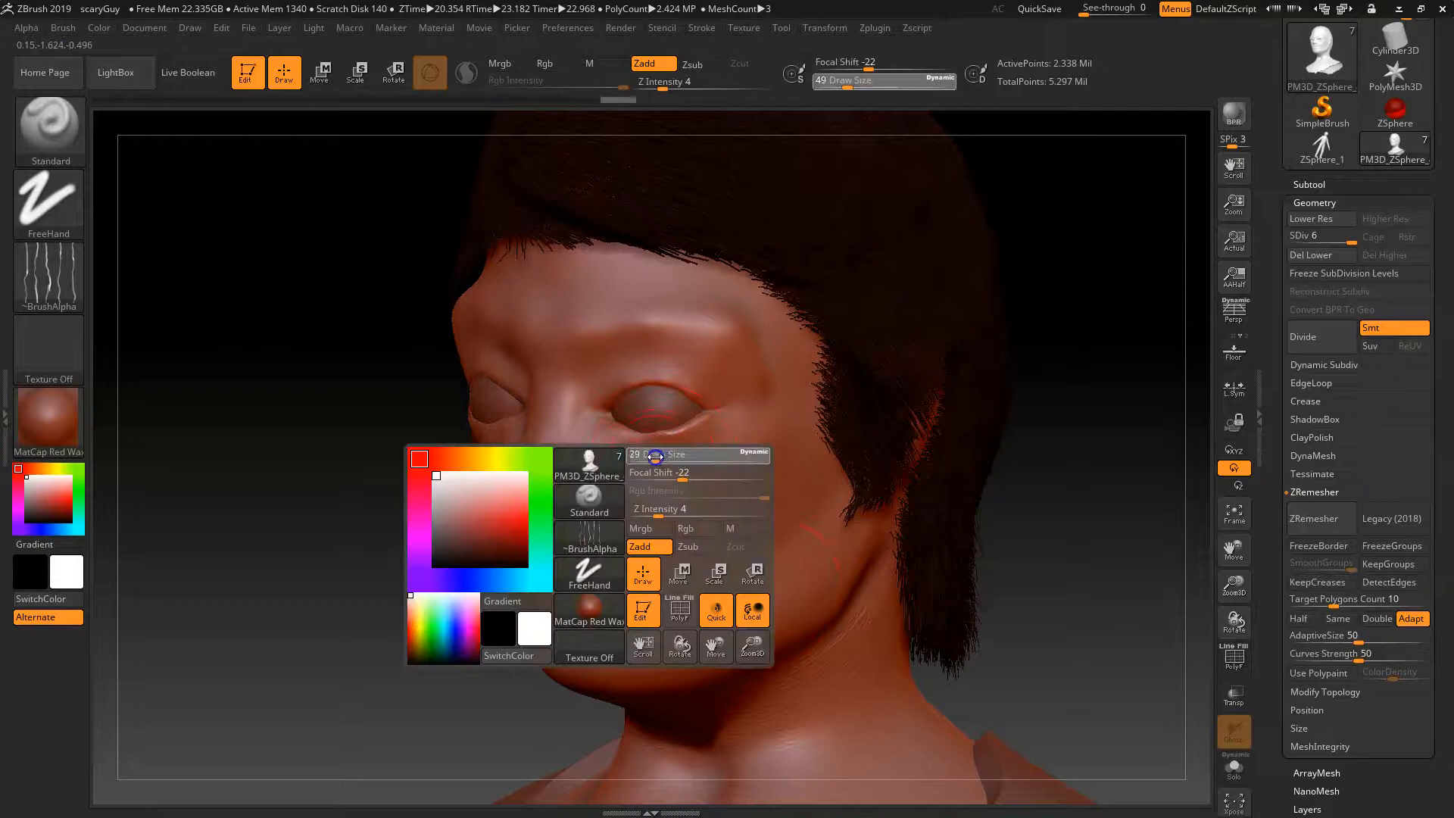
left_click_drag(765, 382, 723, 395, "alt")
mouse_move(643, 360)
left_mouse_down("shift")
mouse_move(649, 474)
mouse_move(685, 457)
left_mouse_up("shift")
left_click_drag(1071, 580, 876, 493)
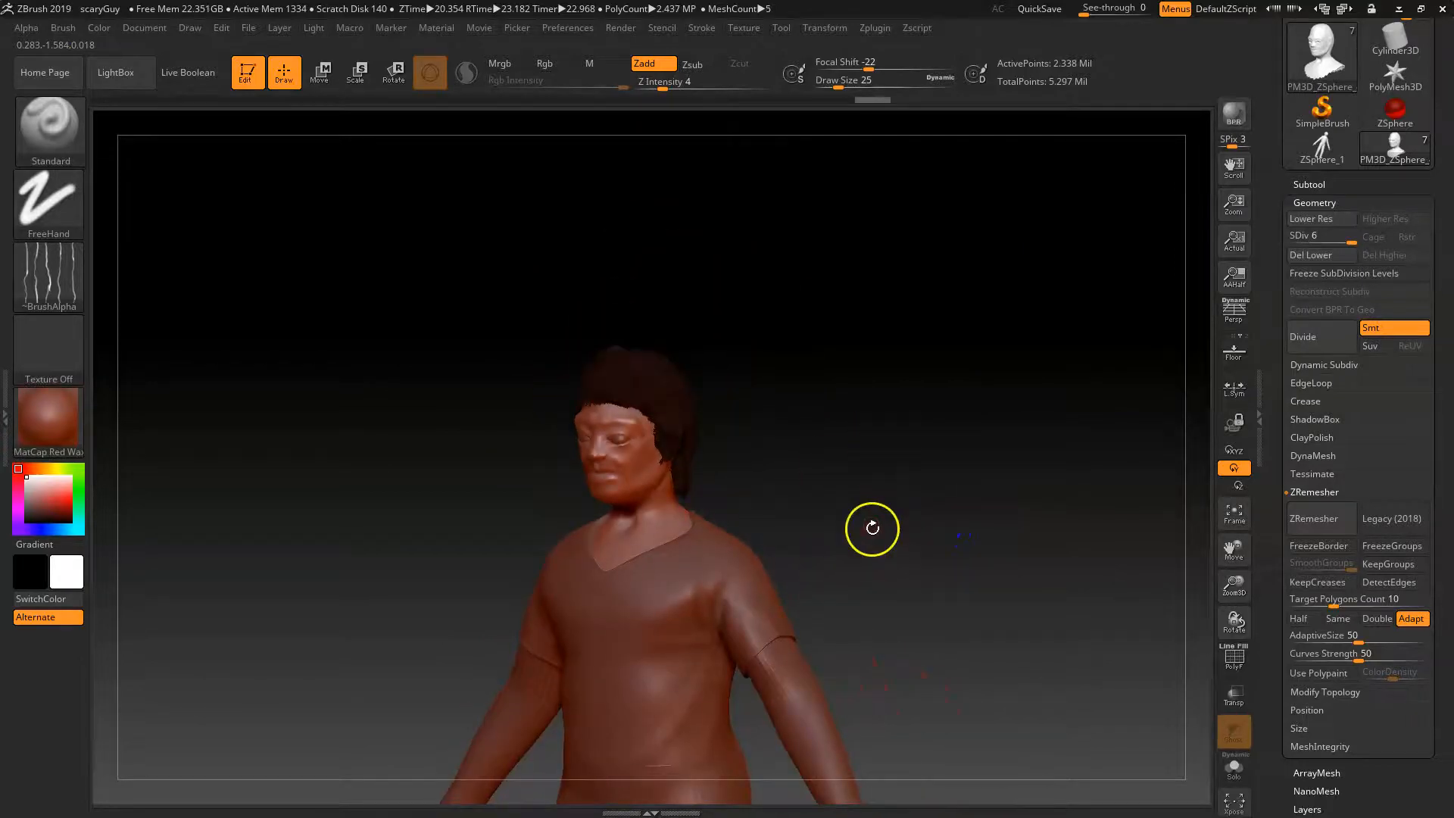
- Inspect the character's face, neck and shirt from a distance and close up
left_click_drag(876, 530, 863, 383, "alt")
left_click(41, 265)
left_click(48, 280)
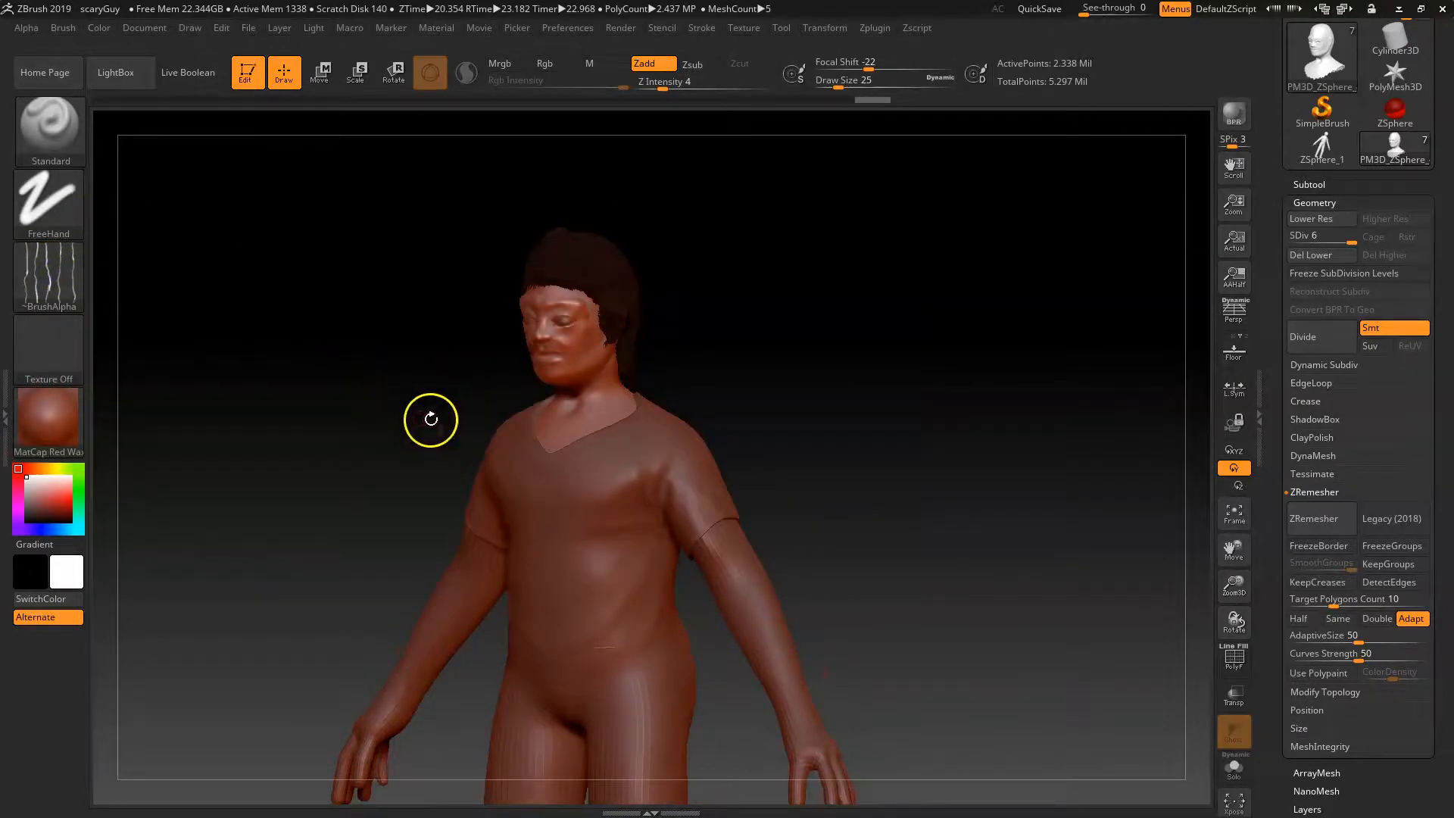
left_click_drag(915, 519, 1003, 482, "alt")
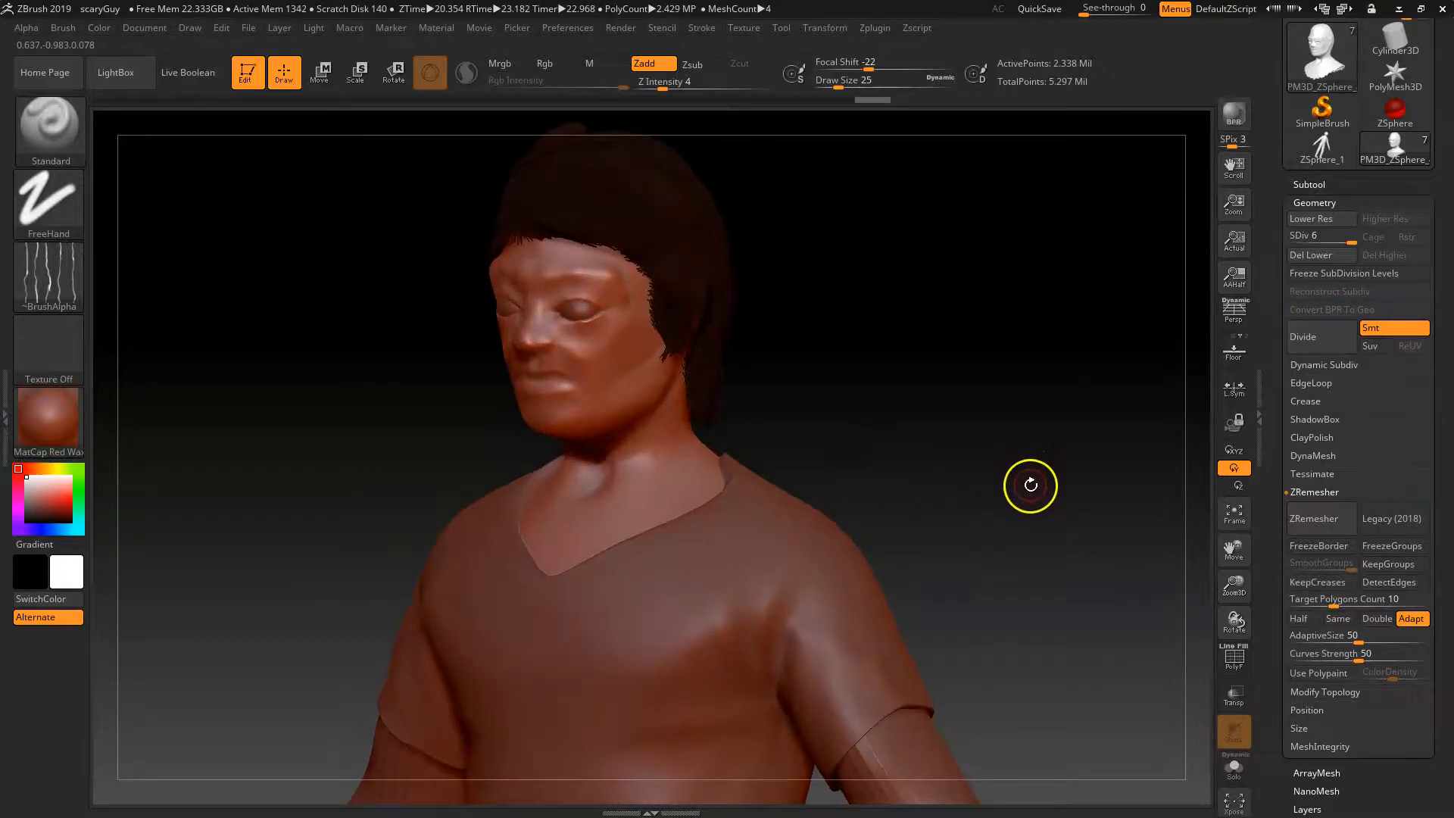
left_click_drag(1050, 680, 911, 321, "alt")
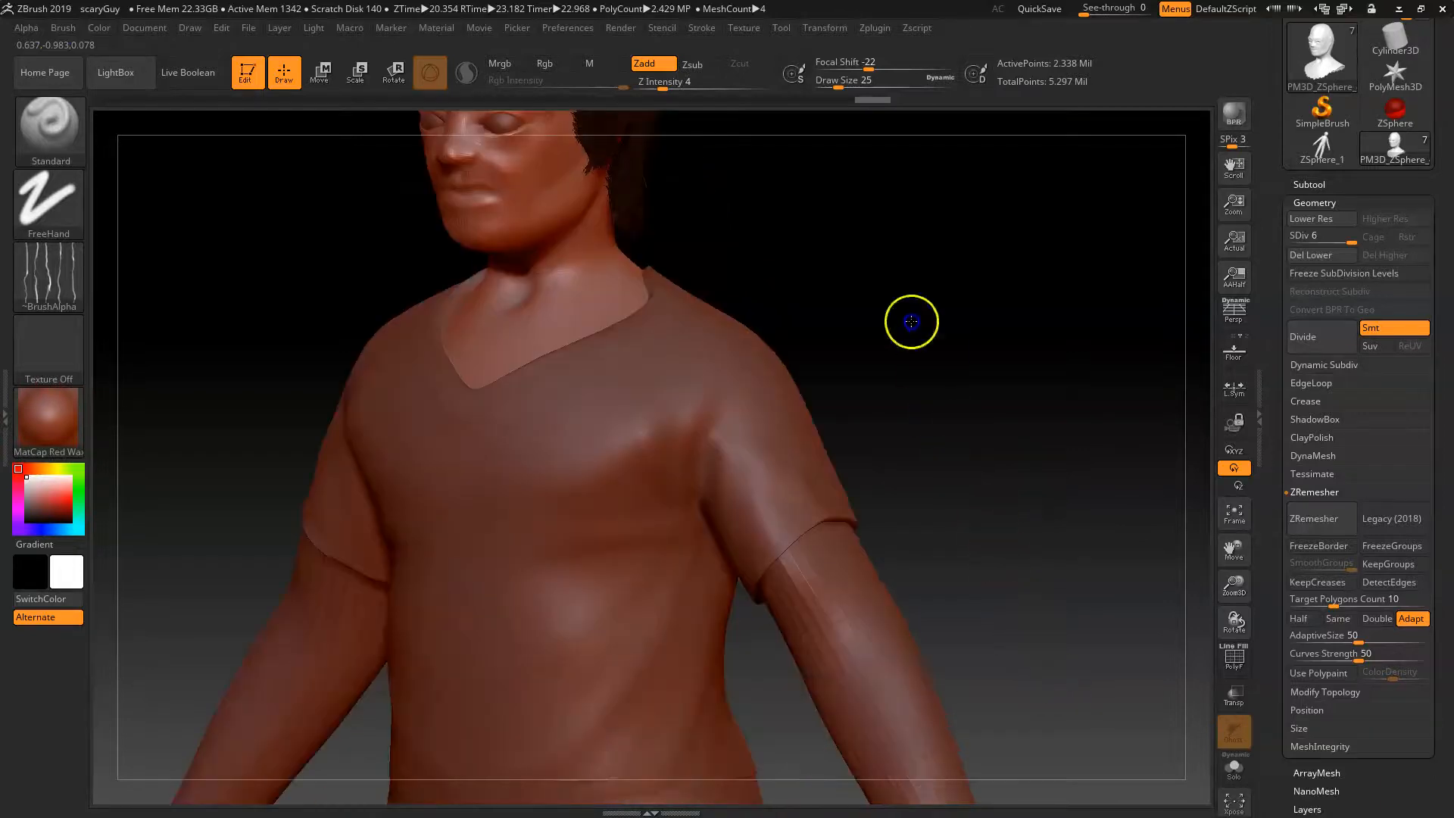
left_click_drag(765, 482, 966, 627, "alt")
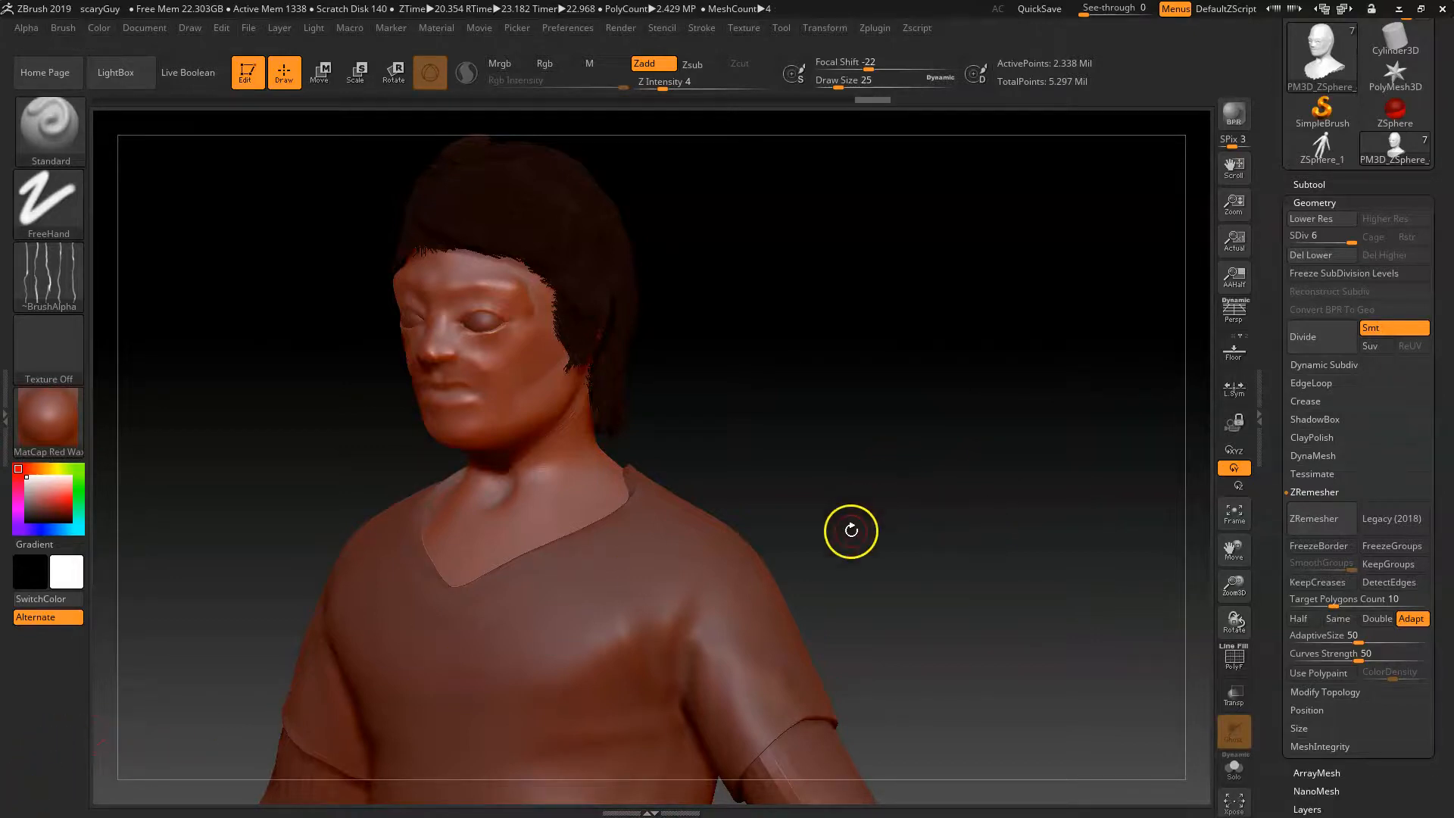
- Save the project over the existing scaryGuy file
key("ctrl+s")
left_click(598, 383)
left_click(826, 406)
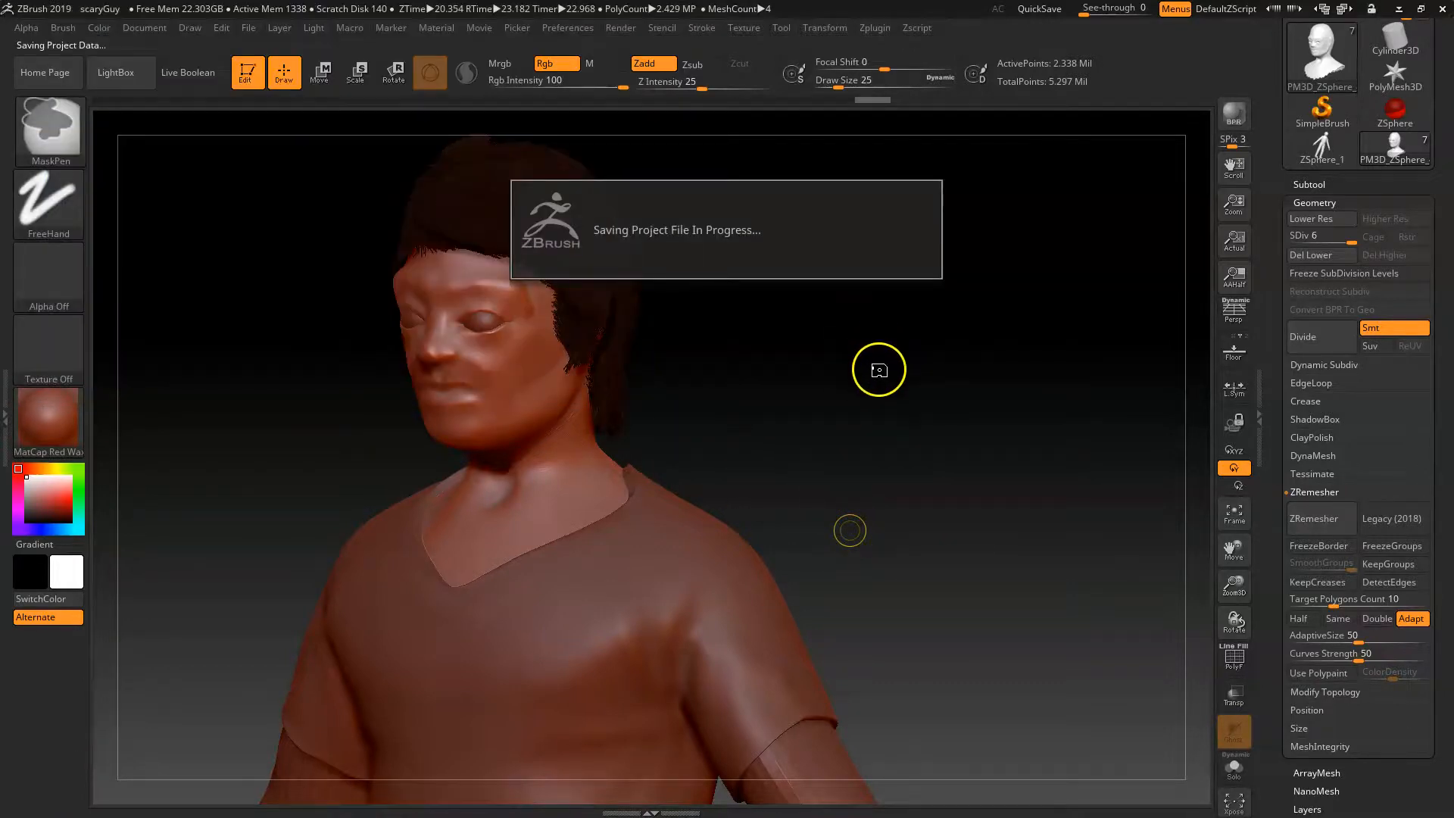
- Open the recent project velociraptor11.ZPR, saving the changes to the current project first
key("comma")
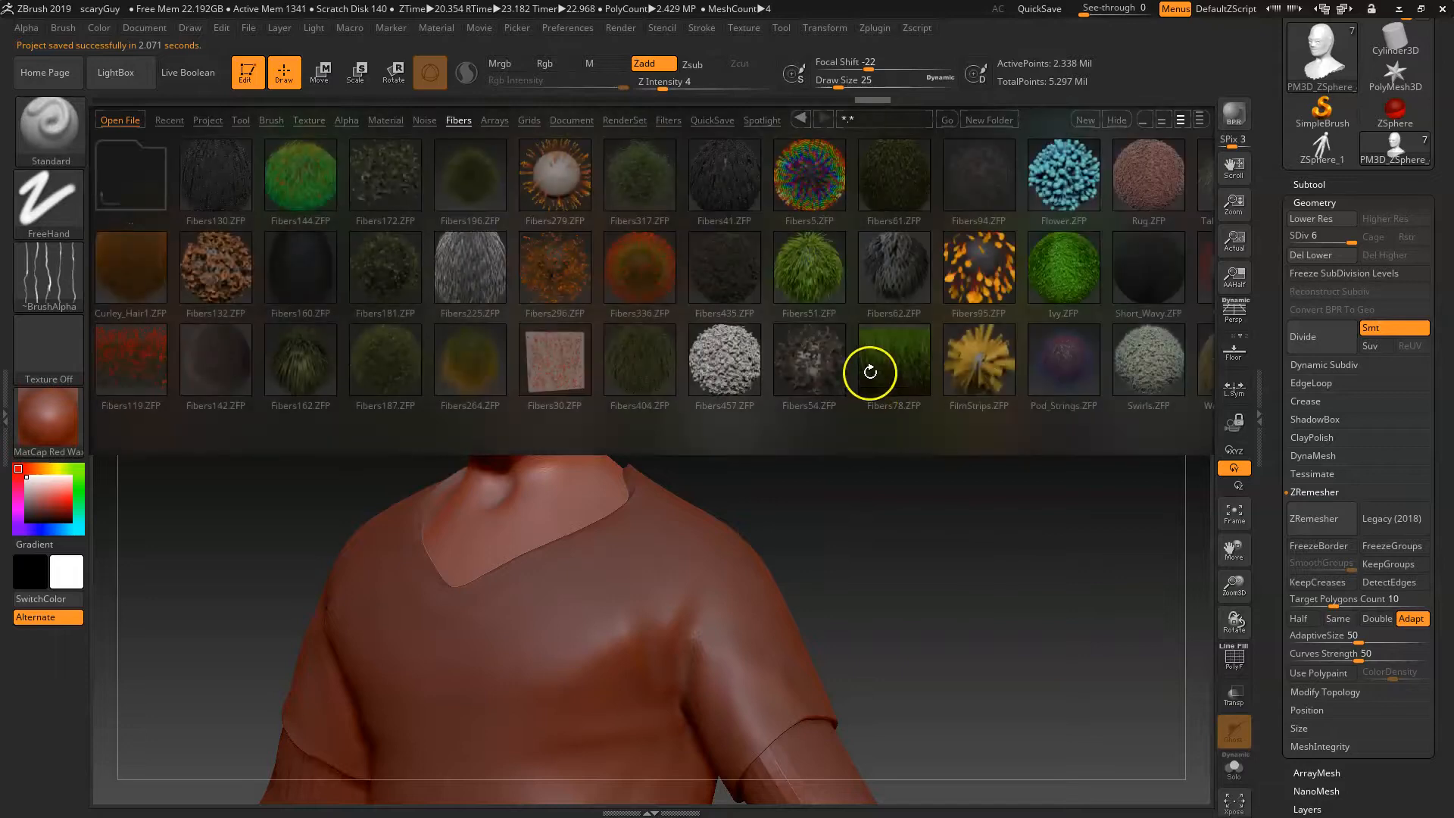
left_click(190, 121)
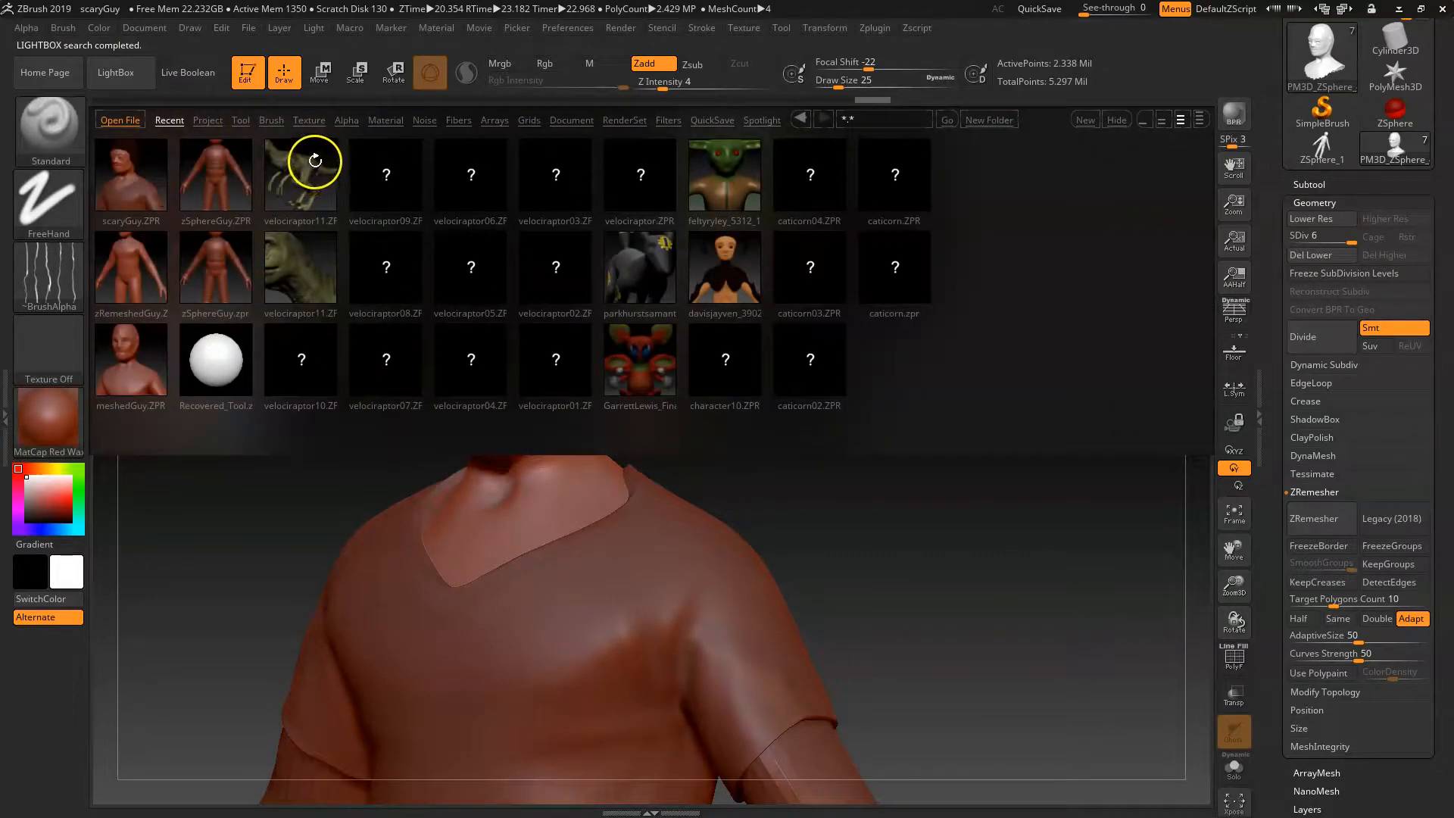
double_click(315, 160)
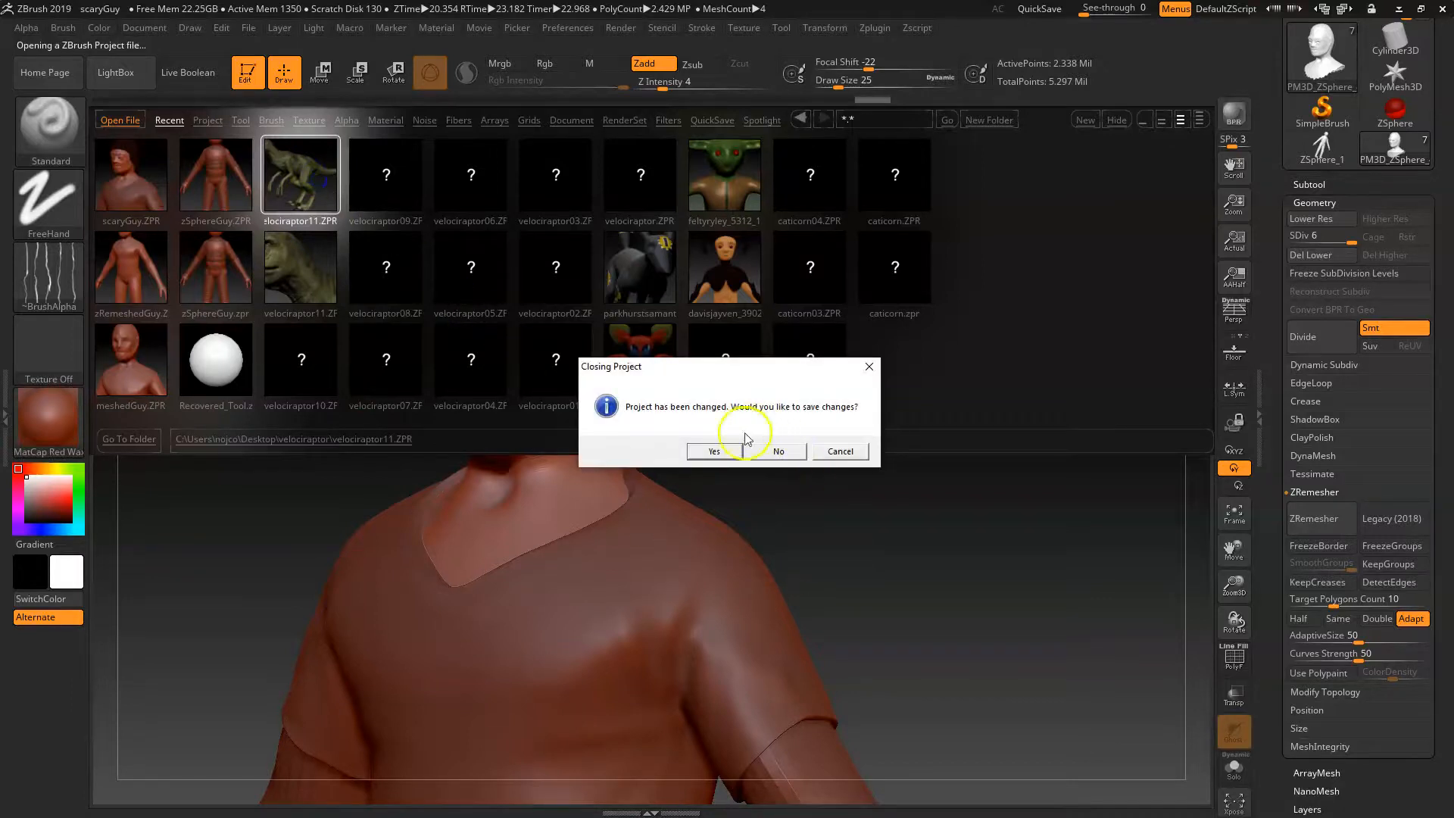
left_click(733, 456)
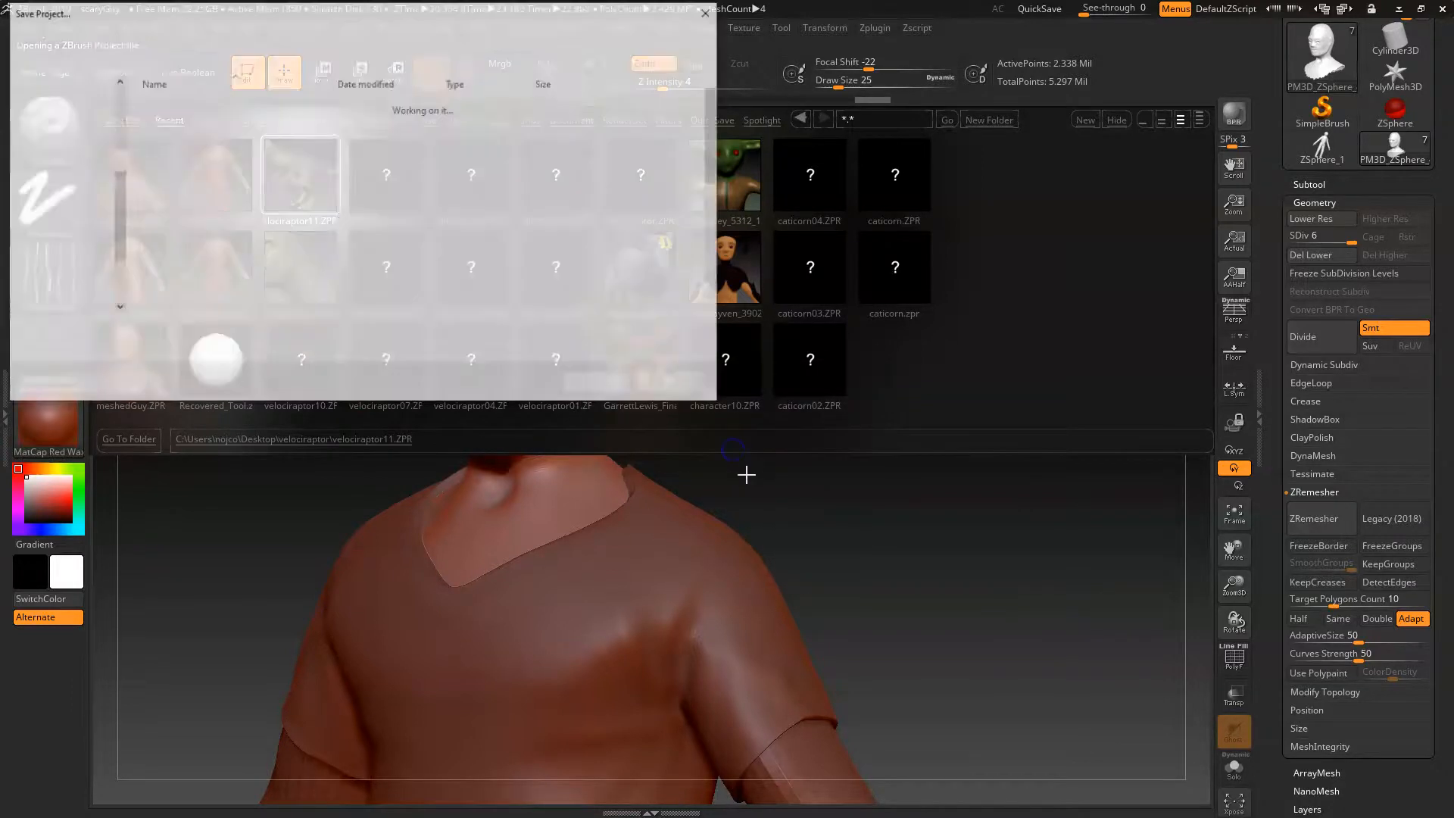
left_click(599, 383)
left_click(770, 404)
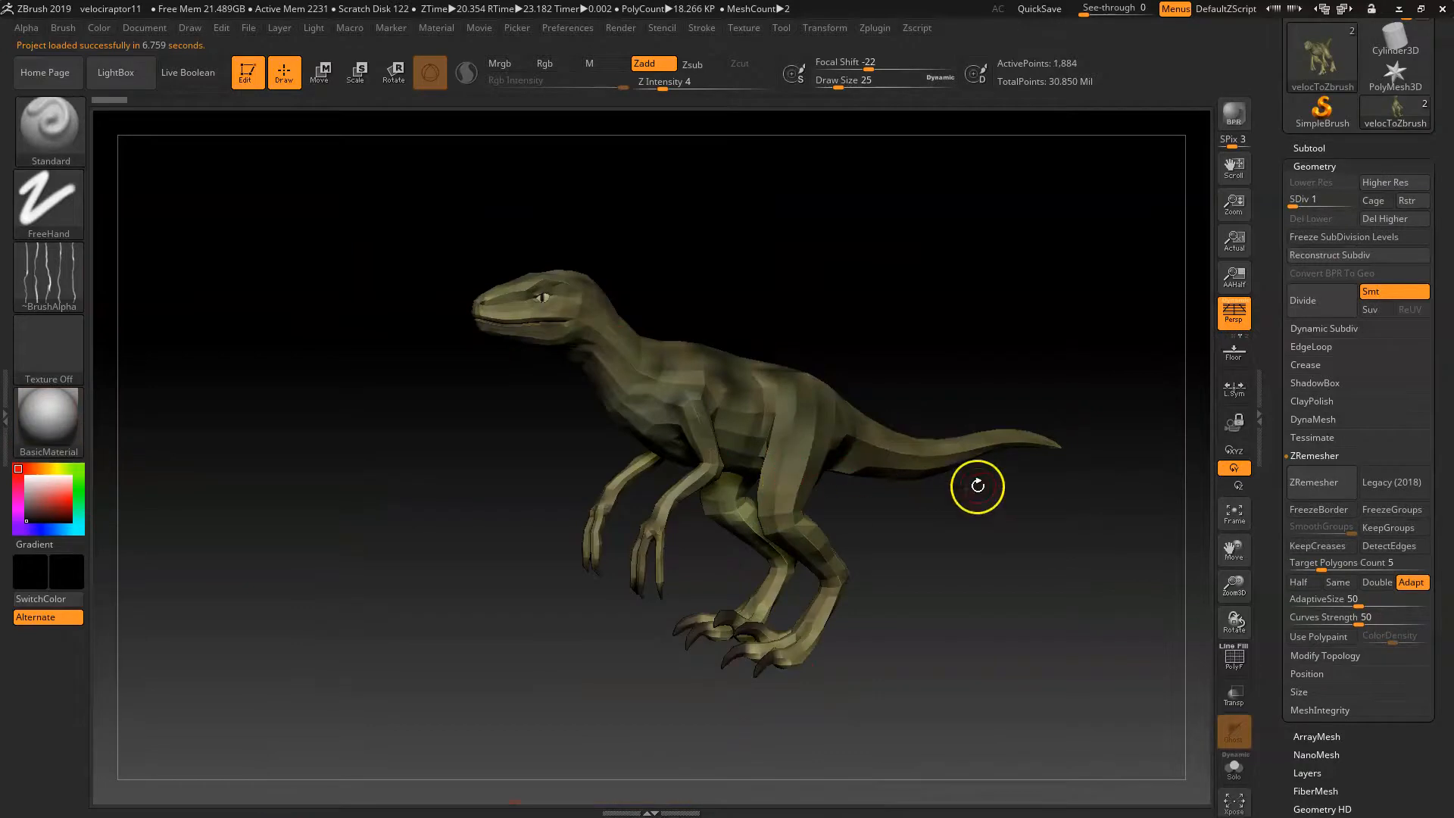
- Set the velociraptor mesh to subdivision level 8
left_click_drag(1294, 200, 1386, 203)
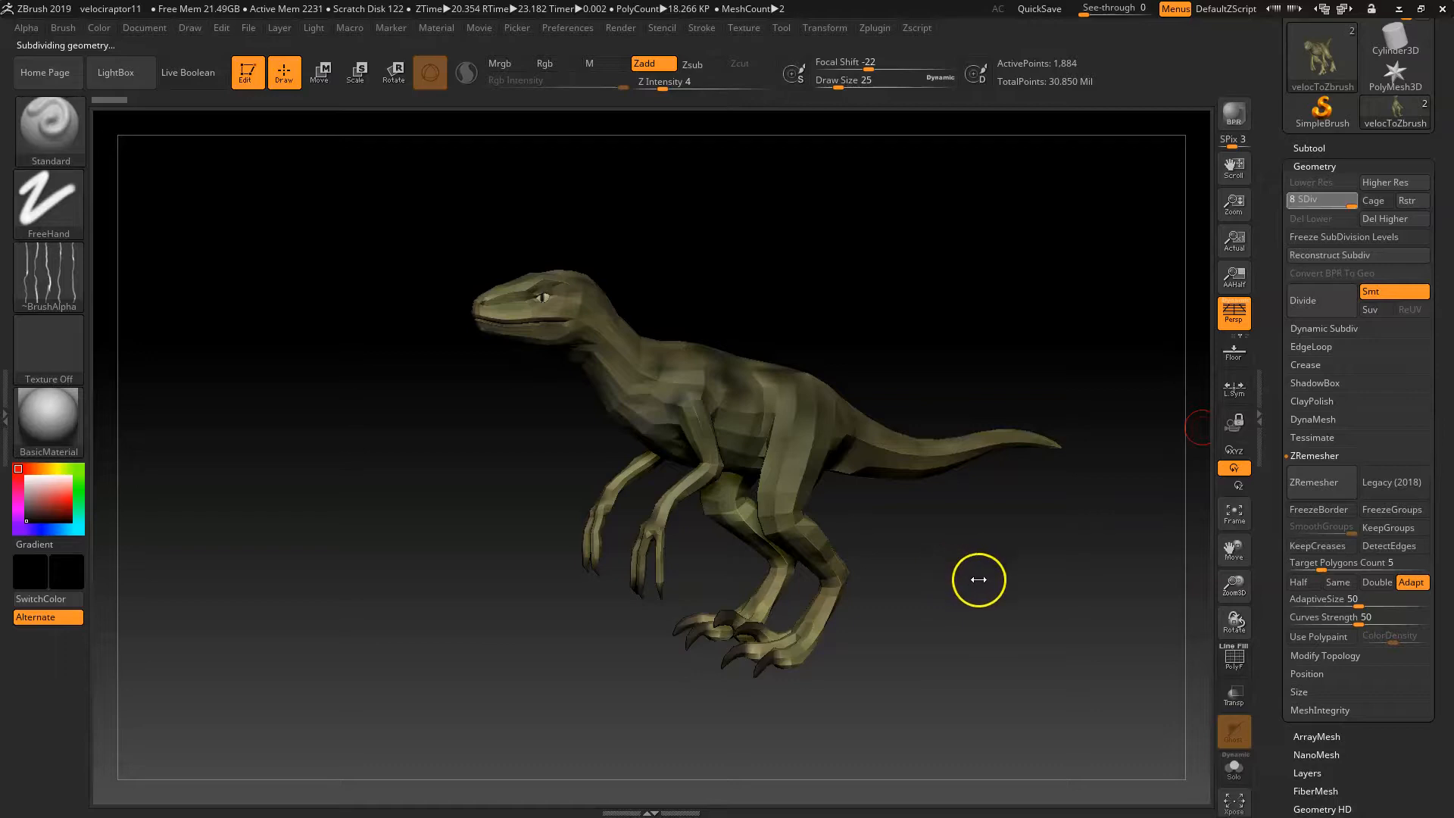
right_click_drag(938, 534, 1104, 698, "alt")
right_click_drag(982, 566, 1155, 682)
right_click_drag(574, 446, 189, 530)
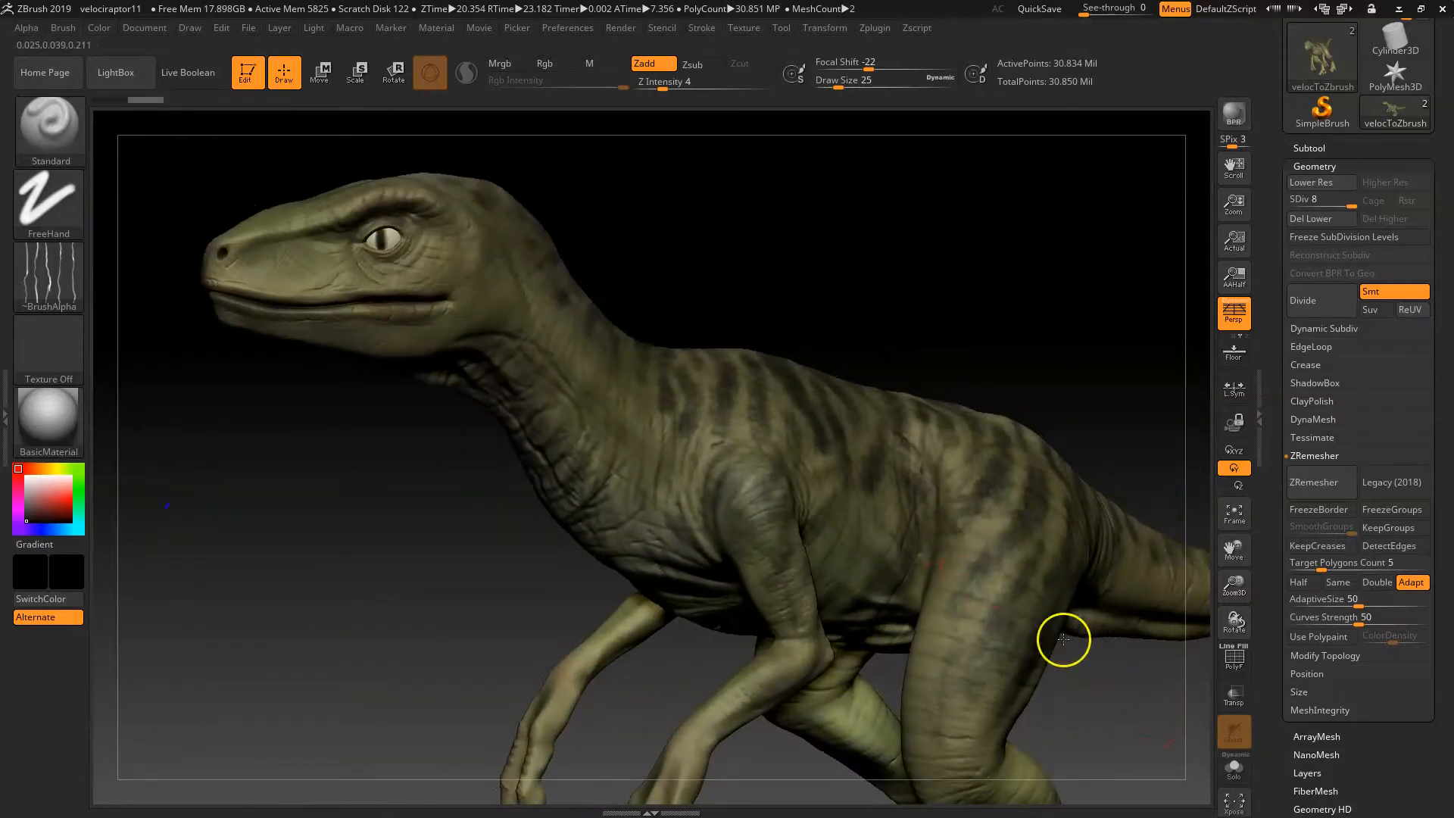
- Examine the velociraptor's wrinkles, skin folds and stripe pattern on the body, hind legs and tail from both sides
right_click_drag(1061, 639, 980, 591, "ctrl")
right_click_drag(868, 486, 835, 417, "alt")
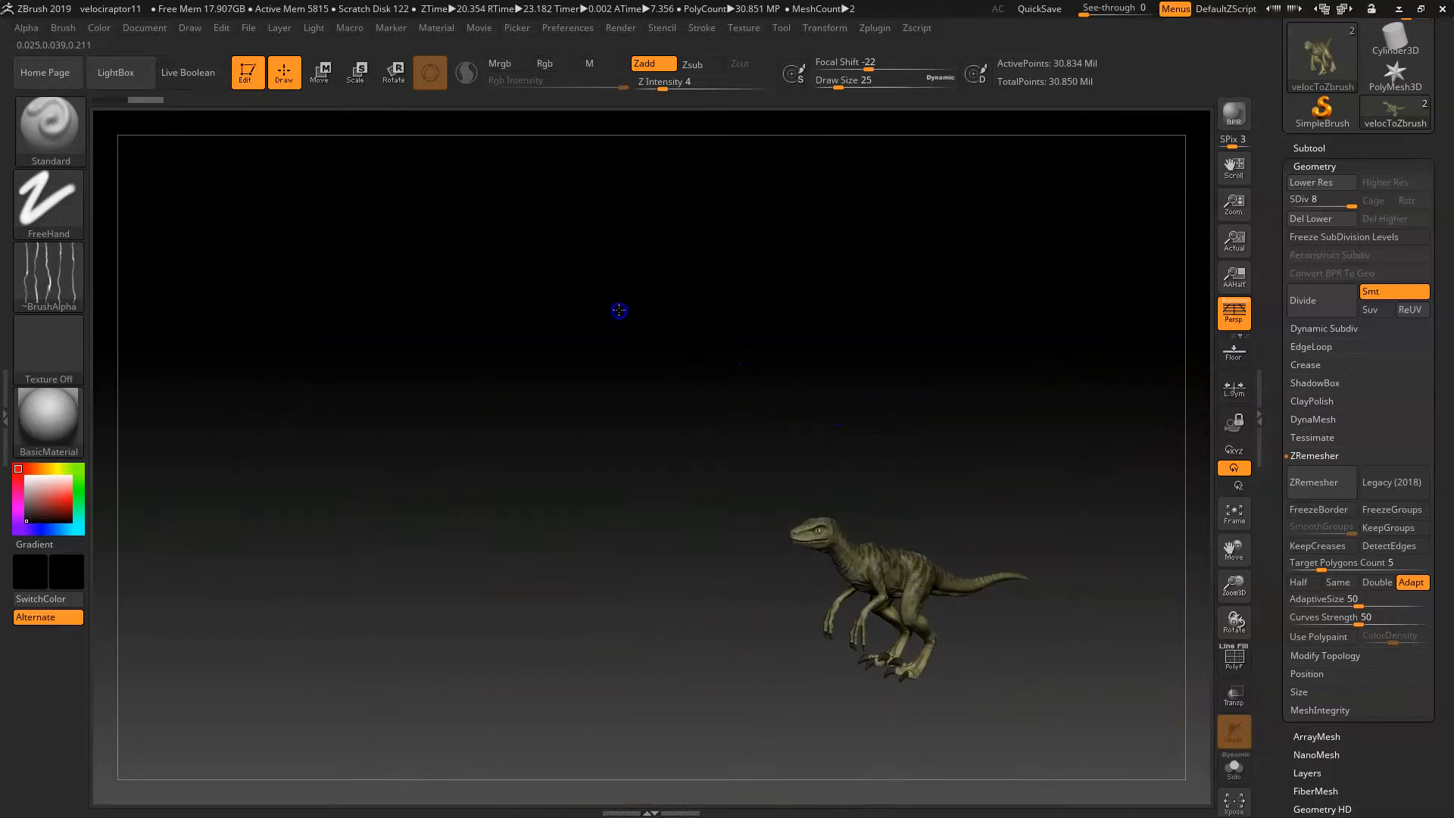
right_click_drag(619, 310, 598, 293, "alt")
right_click_drag(733, 344, 1128, 616, "ctrl")
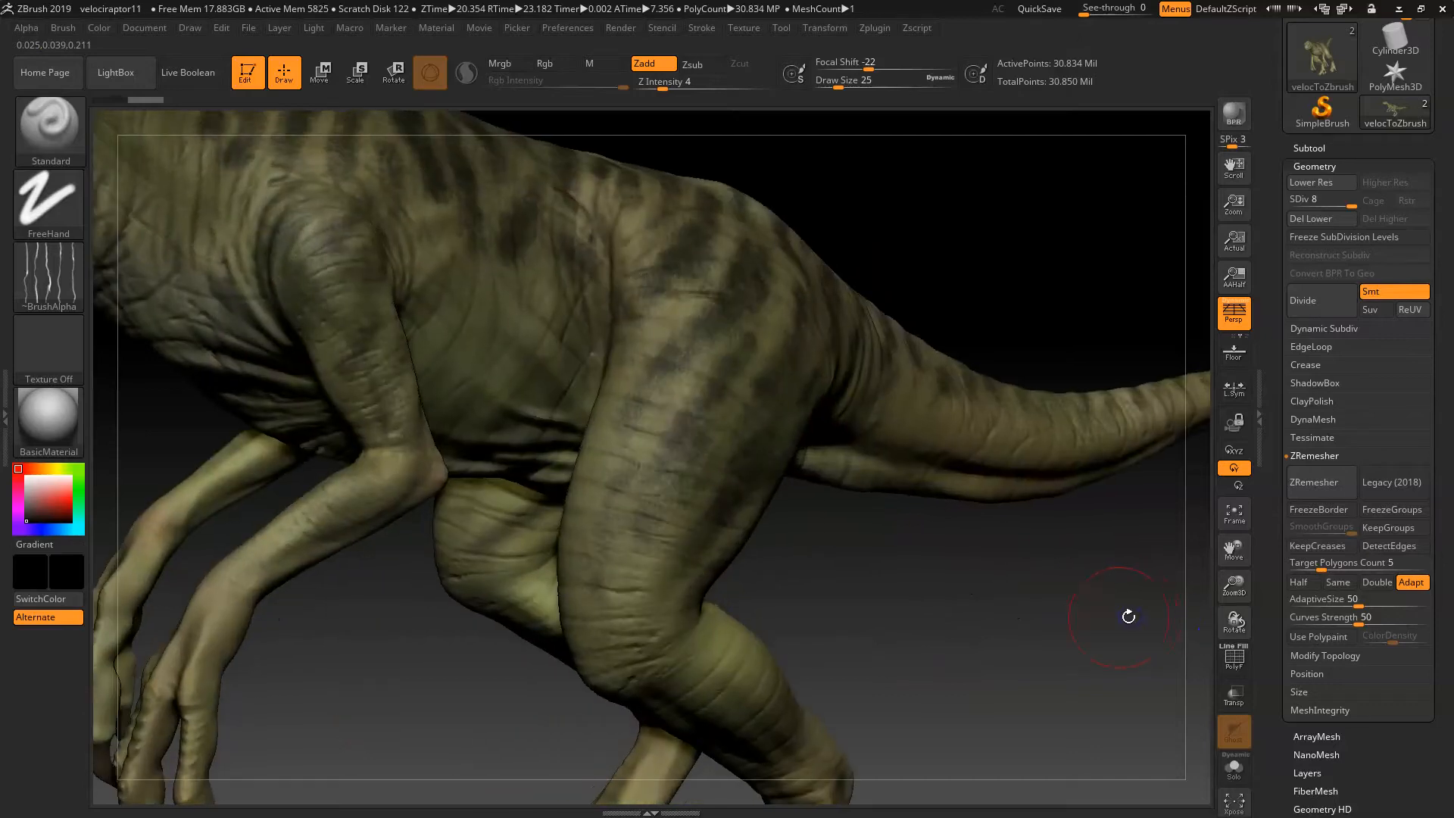
right_click_drag(876, 545, 916, 519)
right_click_drag(1081, 277, 1069, 280)
right_click_drag(400, 598, 337, 561, "ctrl")
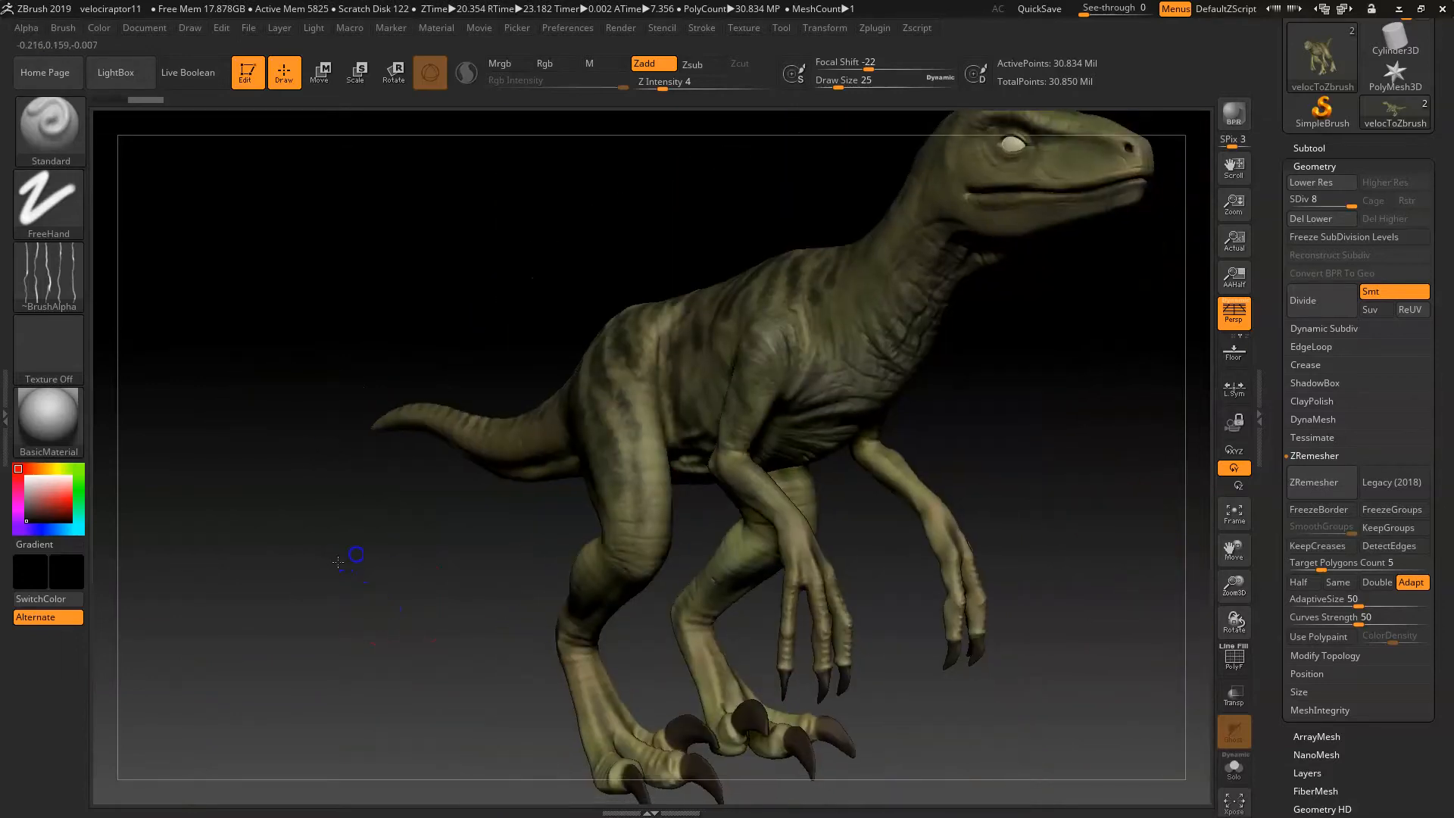
right_click_drag(1025, 406, 901, 464, "alt")
right_click_drag(863, 360, 951, 395, "ctrl")
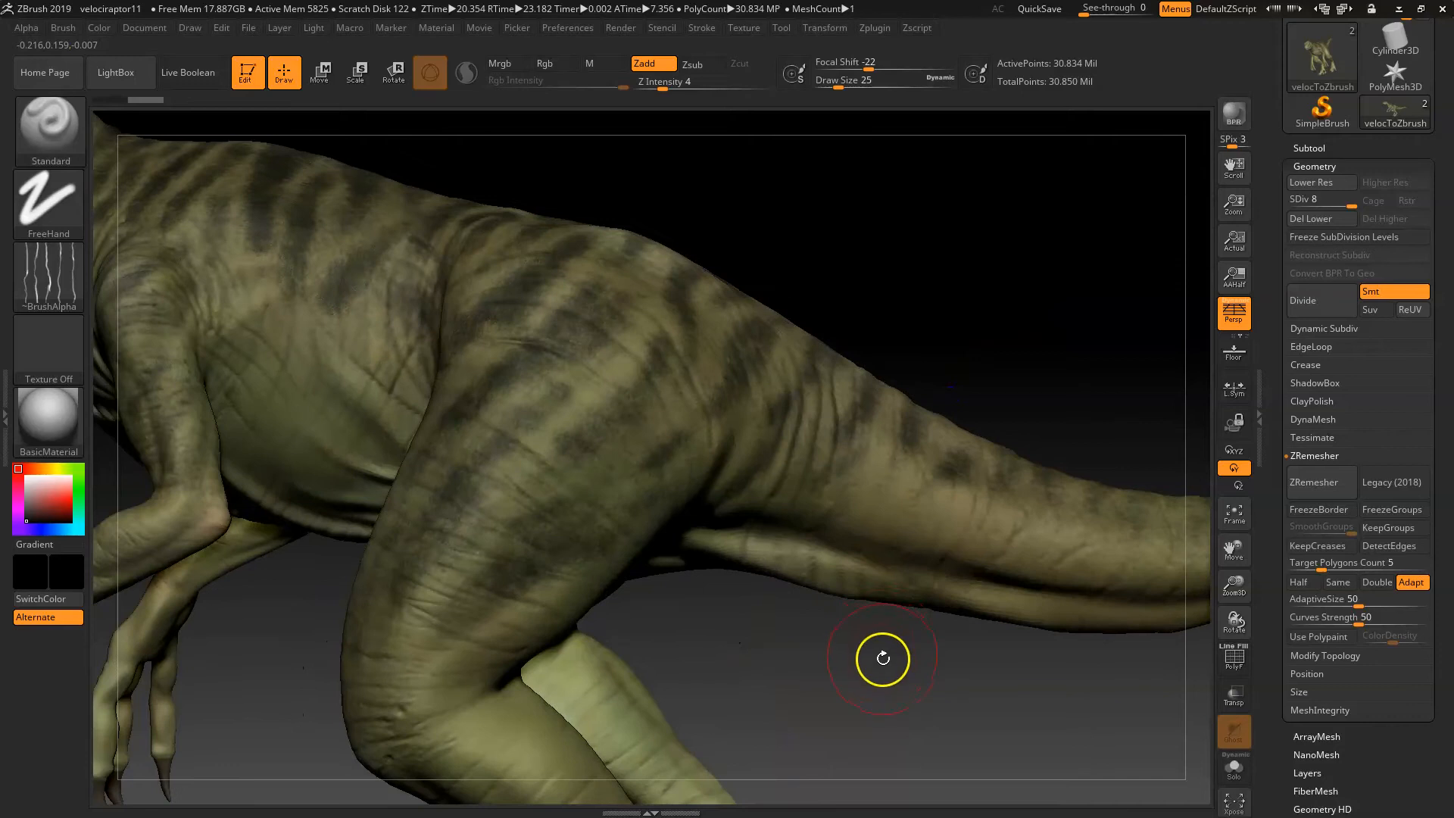